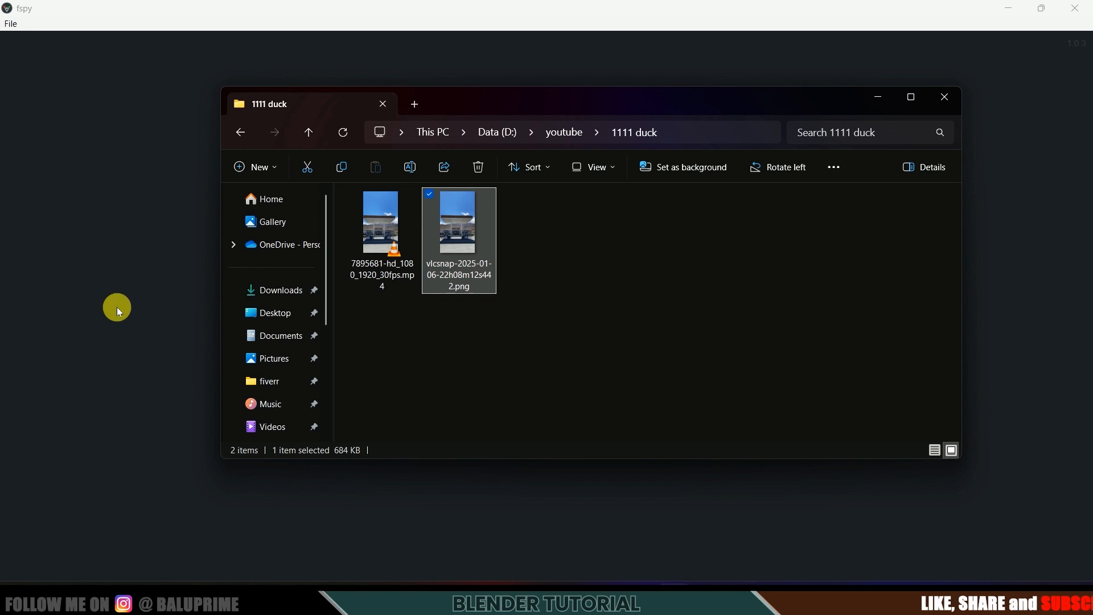
Step: Set the second vanishing point axis to z for the gas station image
{"action": "left_click", "coordinate": [878, 97]}
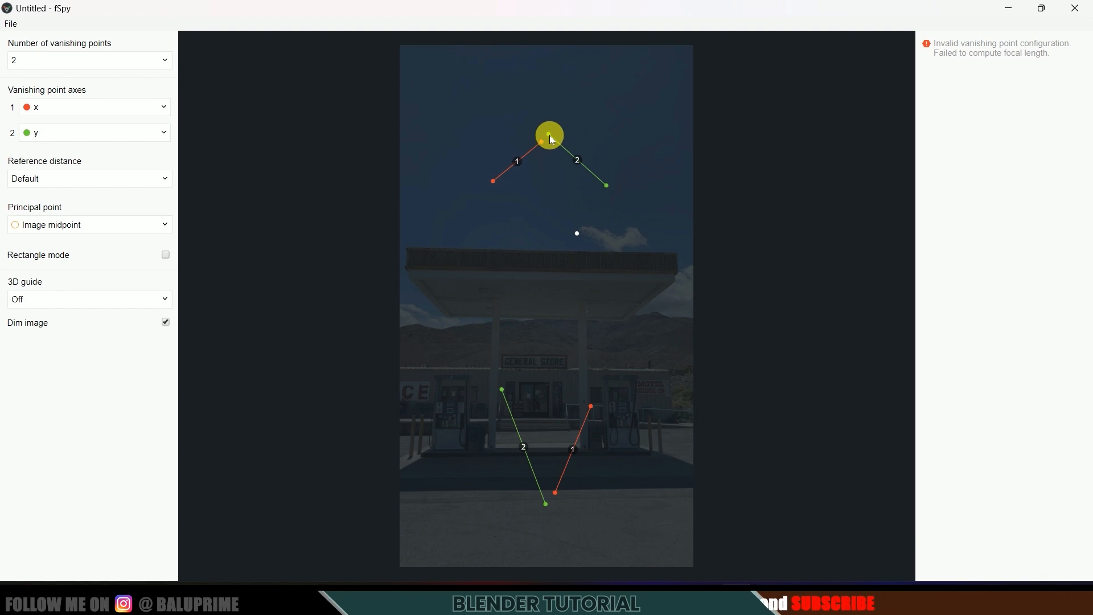
{"action": "left_click", "coordinate": [165, 135]}
{"action": "left_click", "coordinate": [48, 230]}
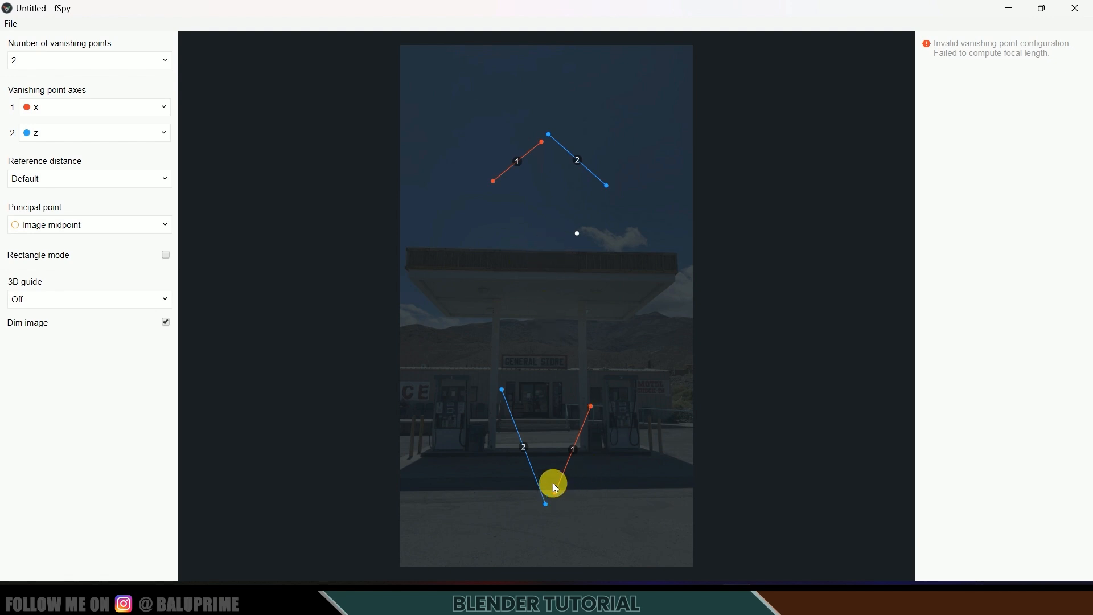
Step: Align the two x-axis vanishing lines with the store building's horizontal edge and the pavement edge in front of the pumps
{"action": "left_click_drag", "start_coordinate": [496, 186], "coordinate": [382, 364]}
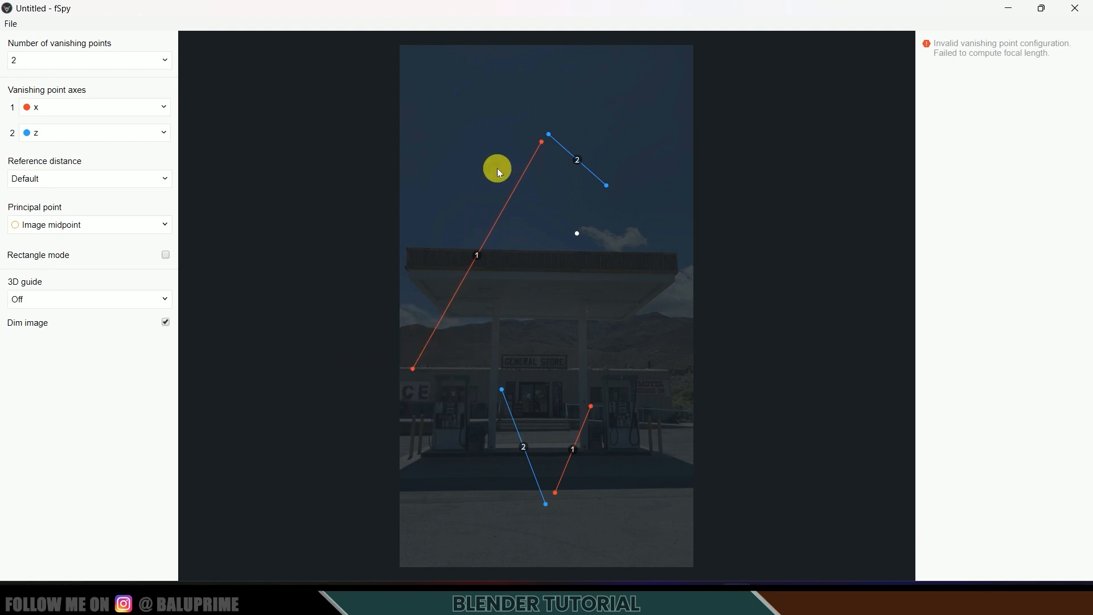
{"action": "left_click_drag", "start_coordinate": [543, 143], "coordinate": [626, 380]}
{"action": "left_click_drag", "start_coordinate": [555, 492], "coordinate": [384, 465]}
{"action": "left_click_drag", "start_coordinate": [590, 406], "coordinate": [675, 487]}
Step: Align the two z-axis vanishing lines with the vertical post beside the pumps and the canopy's right pillar
{"action": "left_click_drag", "start_coordinate": [545, 504], "coordinate": [414, 459]}
{"action": "left_click_drag", "start_coordinate": [501, 389], "coordinate": [412, 418], "text": "shift"}
{"action": "left_click_drag", "start_coordinate": [607, 186], "coordinate": [580, 447], "text": "shift"}
{"action": "left_click_drag", "start_coordinate": [548, 134], "coordinate": [579, 330]}
Step: Place the origin on the ground between the canopy pillars and show the xy grid floor as 3D guide
{"action": "left_click_drag", "start_coordinate": [579, 233], "coordinate": [525, 450]}
{"action": "left_click", "coordinate": [52, 297]}
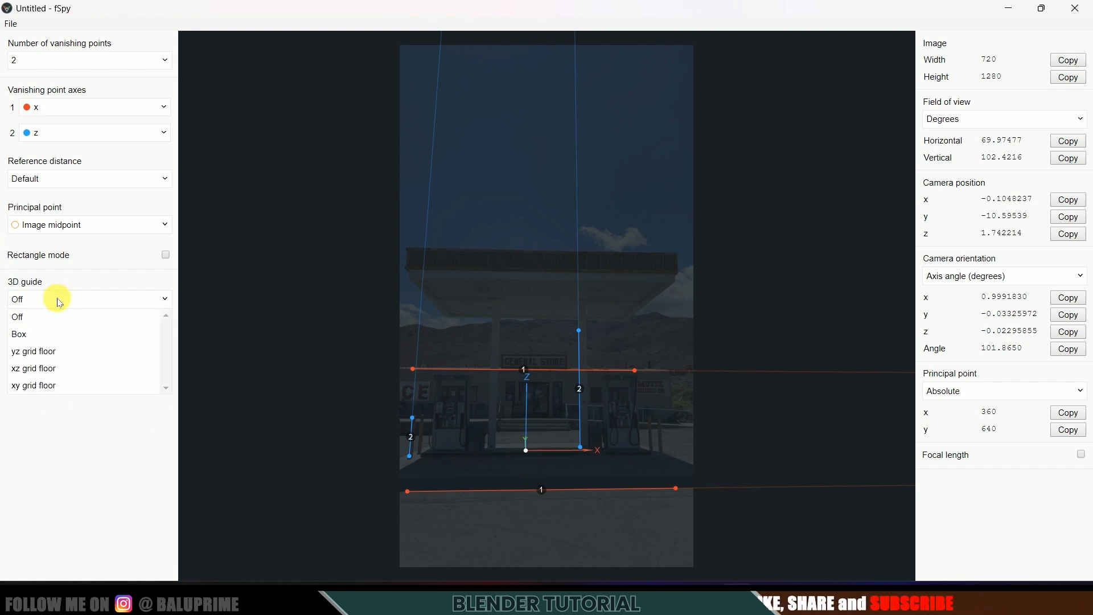
{"action": "left_click", "coordinate": [37, 387]}
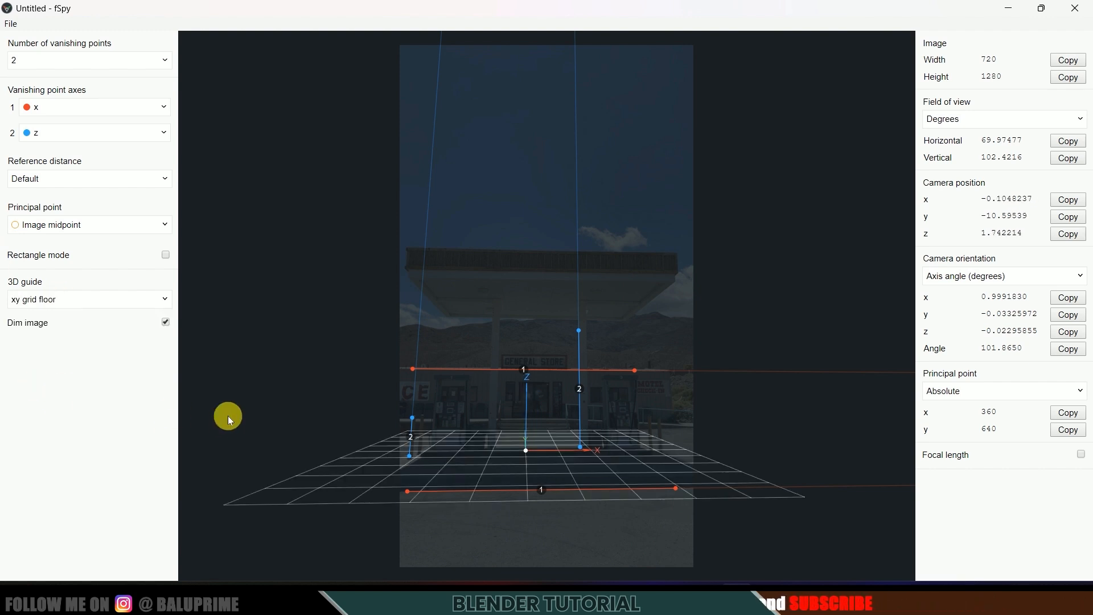
Step: Save the camera match project as 7777 in the 1111 duck folder
{"action": "left_click", "coordinate": [12, 25]}
{"action": "left_click", "coordinate": [35, 140]}
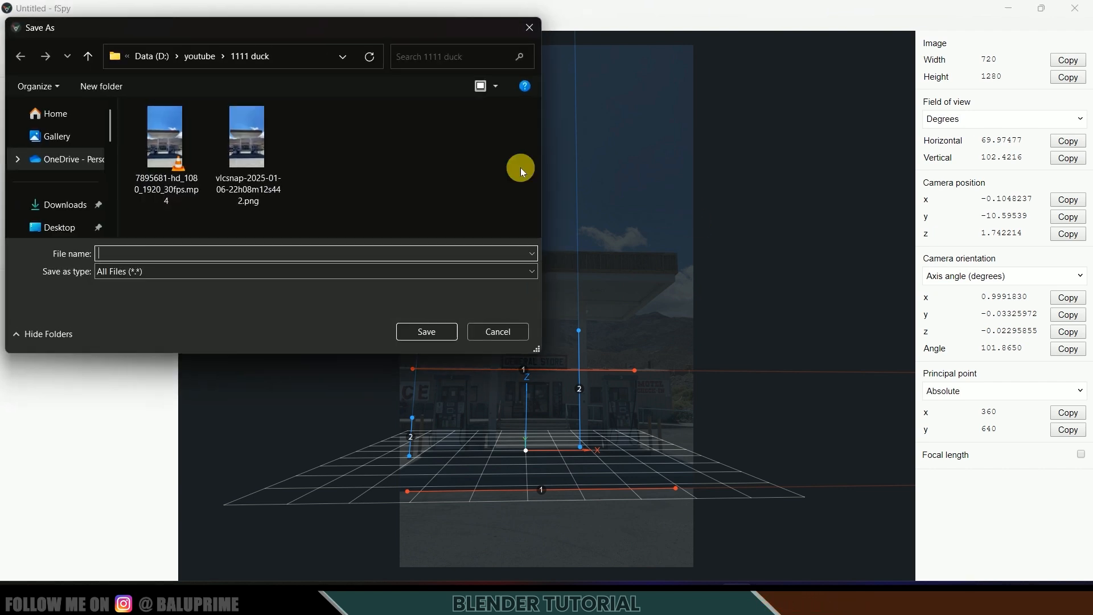
{"action": "left_click", "coordinate": [212, 254]}
{"action": "type", "text": "7777"}
{"action": "key", "text": "Return"}
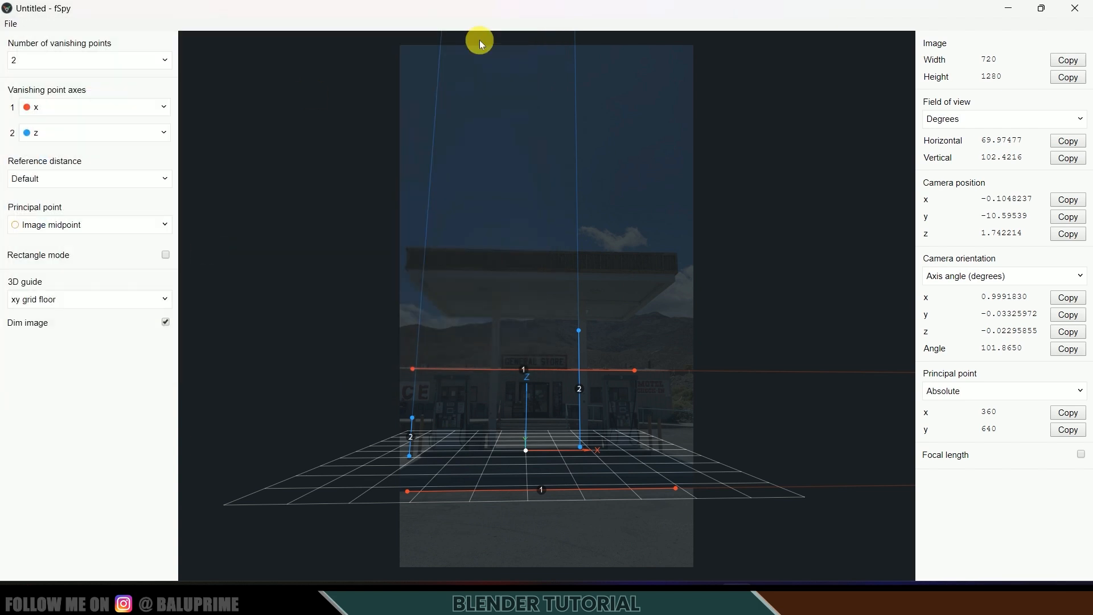
Step: Close fSpy, switch to Blender and delete the default camera, cube and light
{"action": "left_click", "coordinate": [1080, 6]}
{"action": "left_click", "coordinate": [868, 120]}
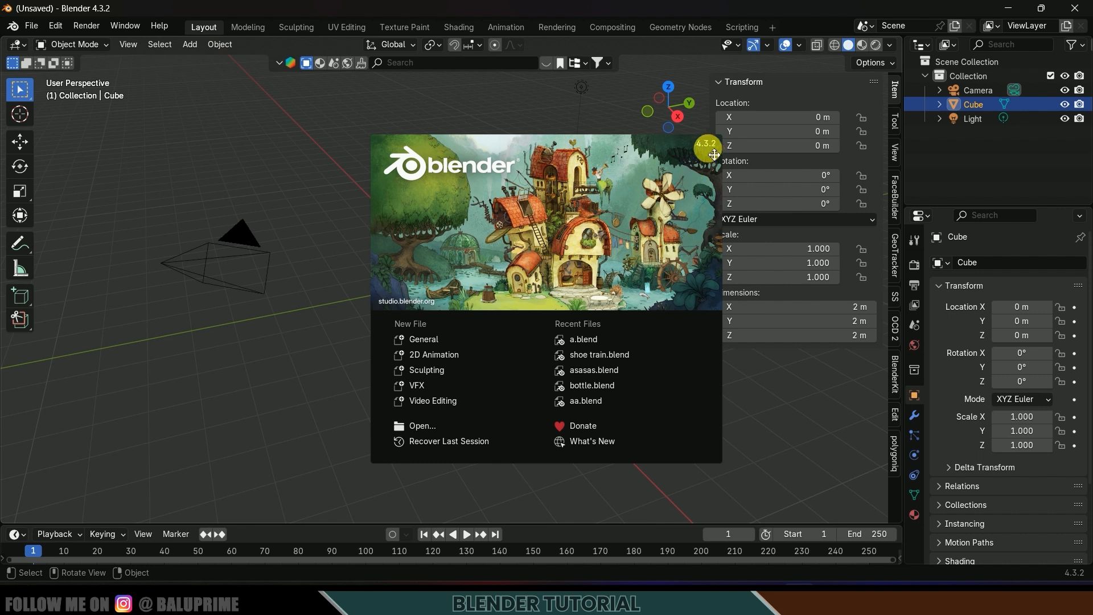
{"action": "left_click", "coordinate": [867, 359]}
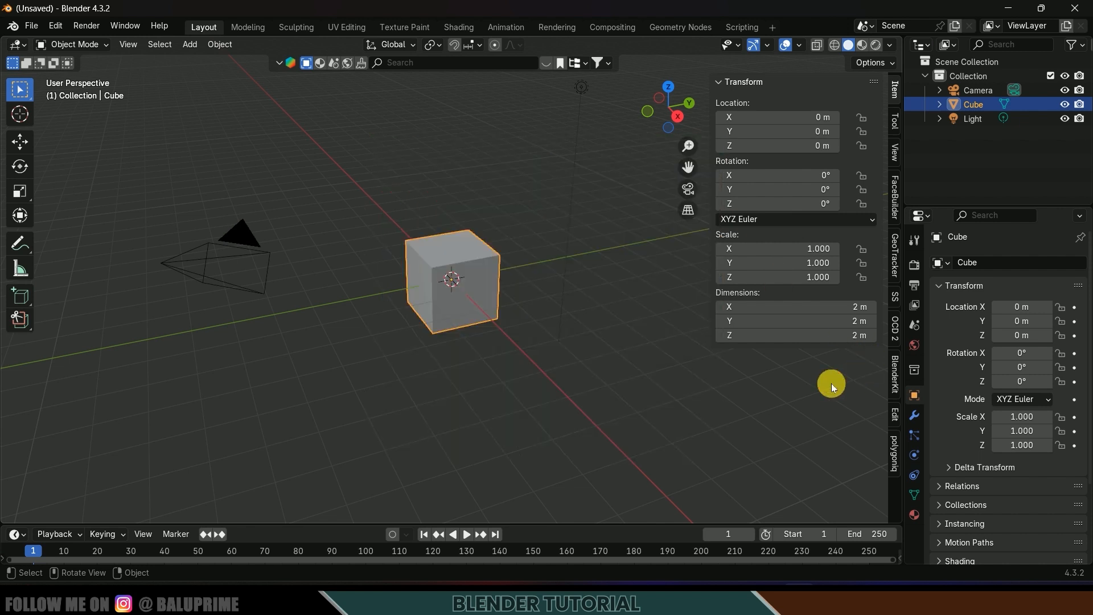
{"action": "left_click", "coordinate": [700, 414]}
{"action": "key", "text": "n"}
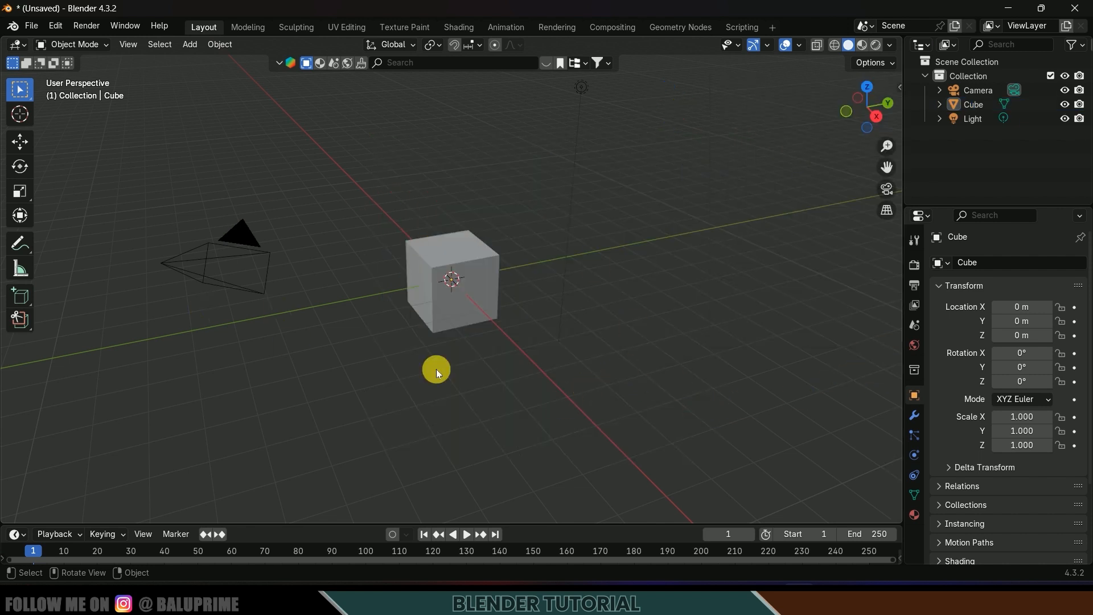
{"action": "key", "text": "a"}
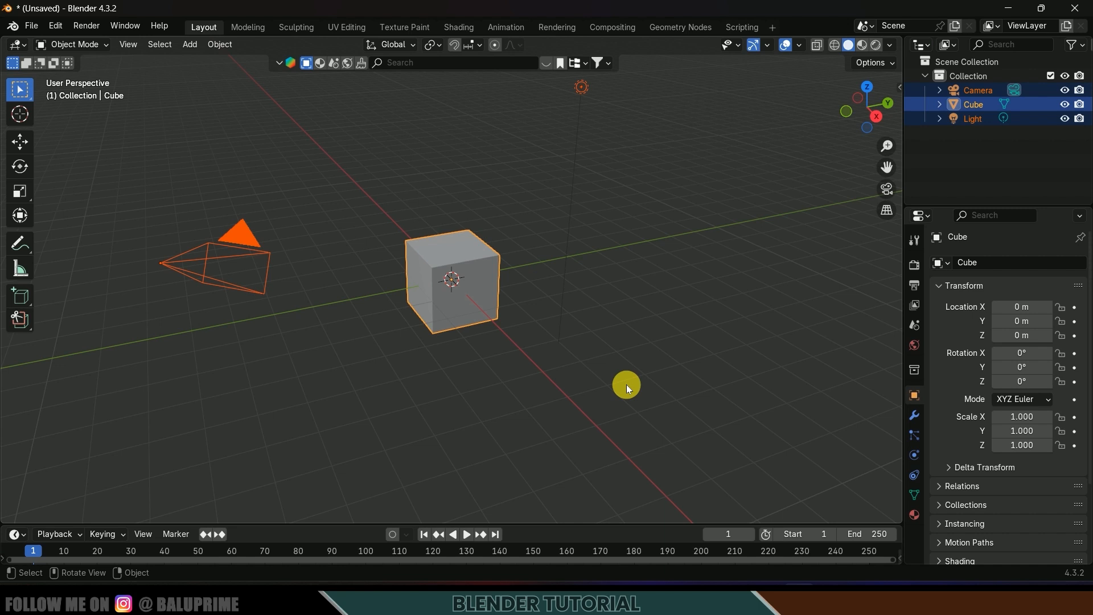
{"action": "key", "text": "x"}
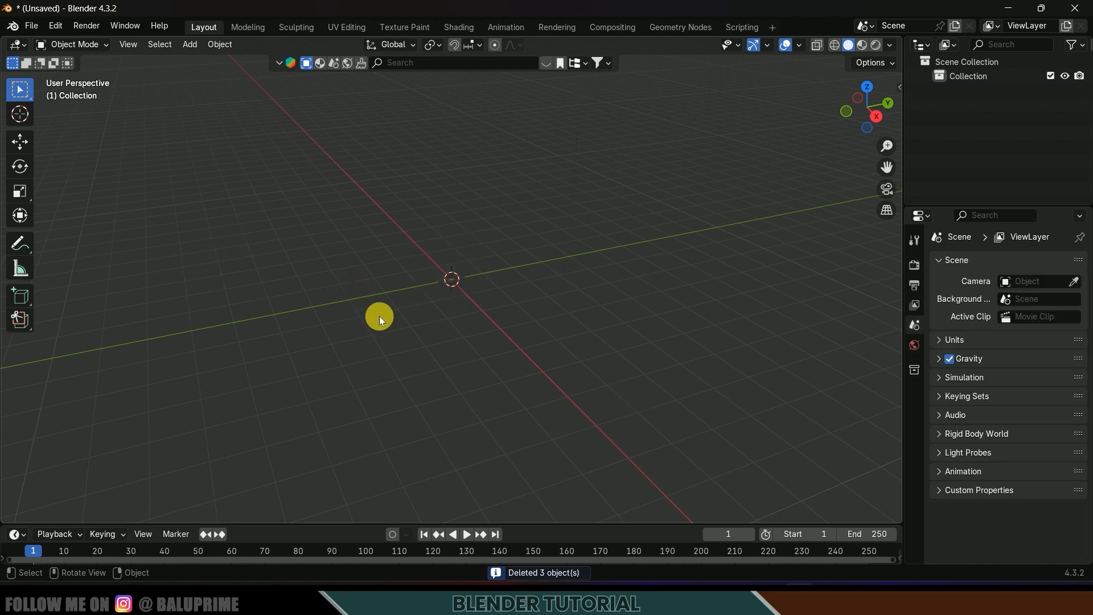
Step: Import the fSpy project 7777.fspy from the 1111 duck folder
{"action": "left_click", "coordinate": [34, 27]}
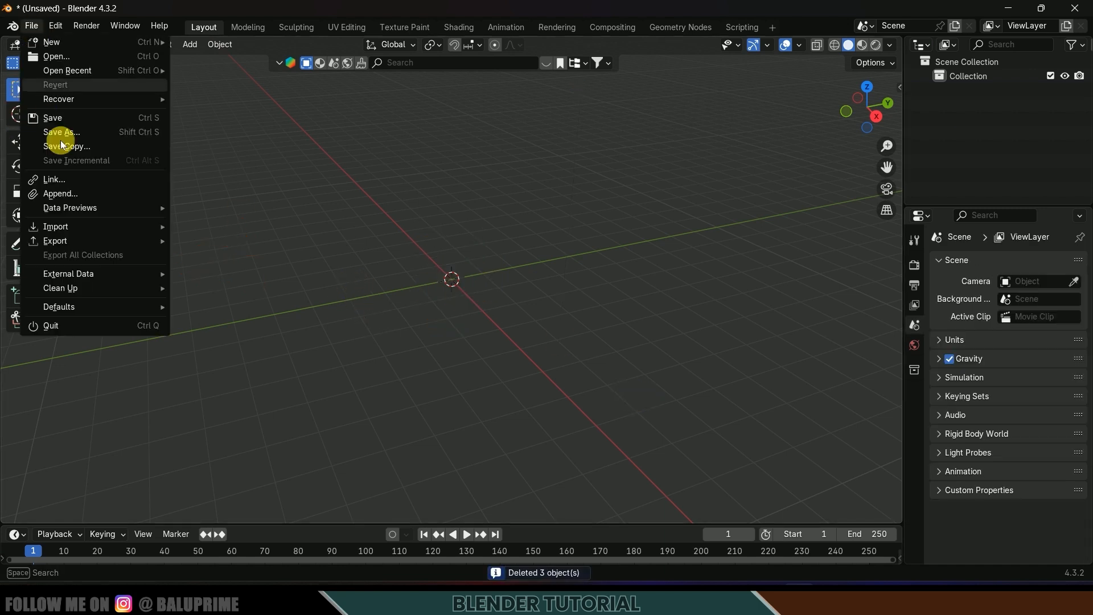
{"action": "mouse_move", "coordinate": [73, 240]}
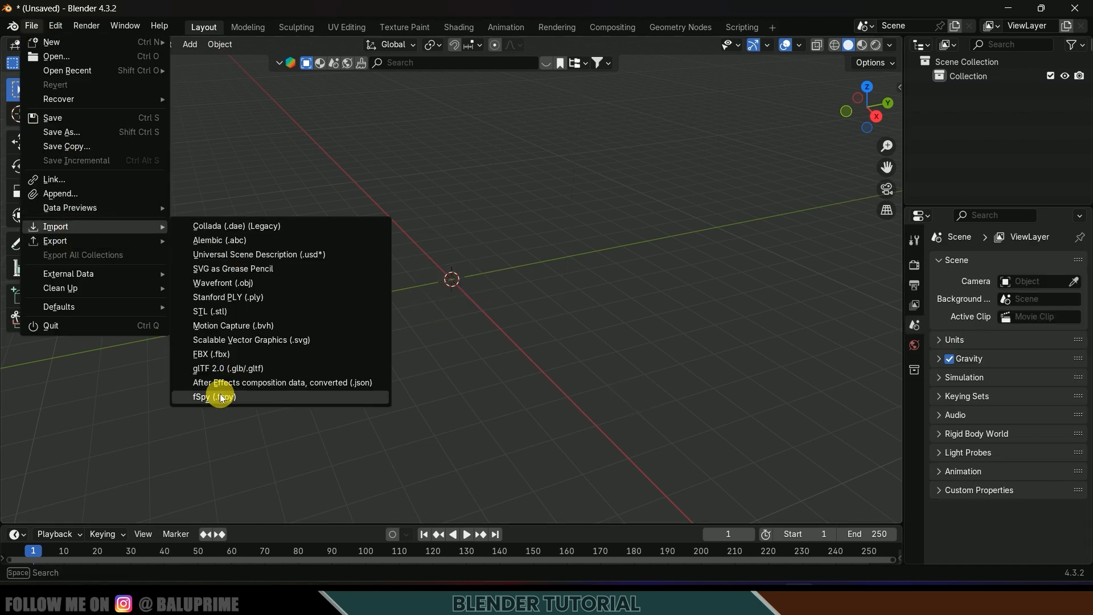
{"action": "left_click", "coordinate": [216, 398]}
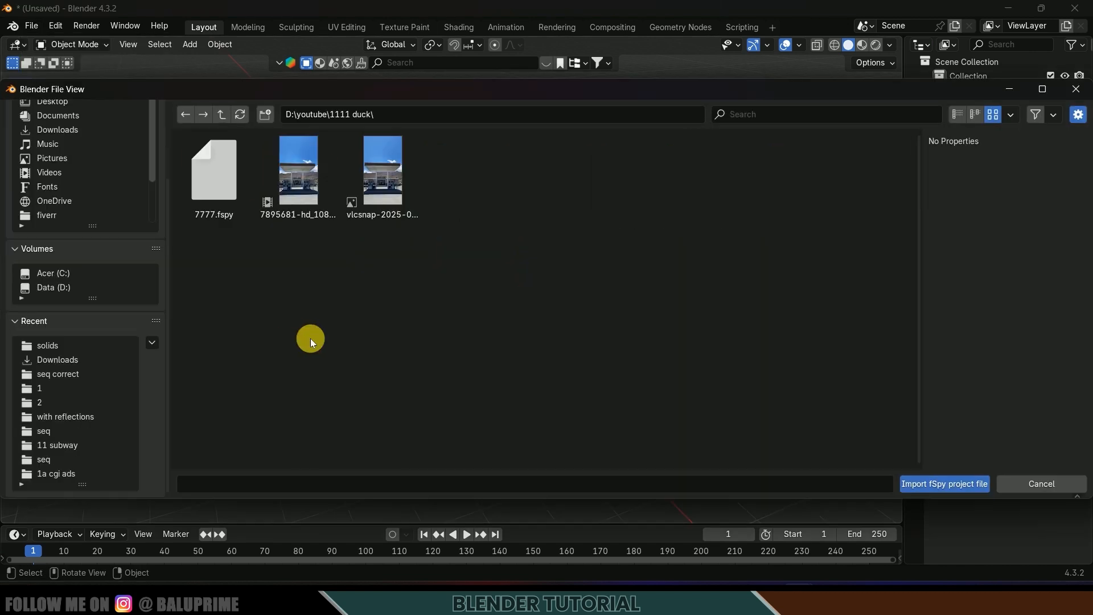
{"action": "left_click", "coordinate": [204, 188]}
{"action": "left_click", "coordinate": [936, 487]}
{"action": "scroll", "coordinate": [894, 493], "scroll_direction": "down", "scroll_amount": 1}
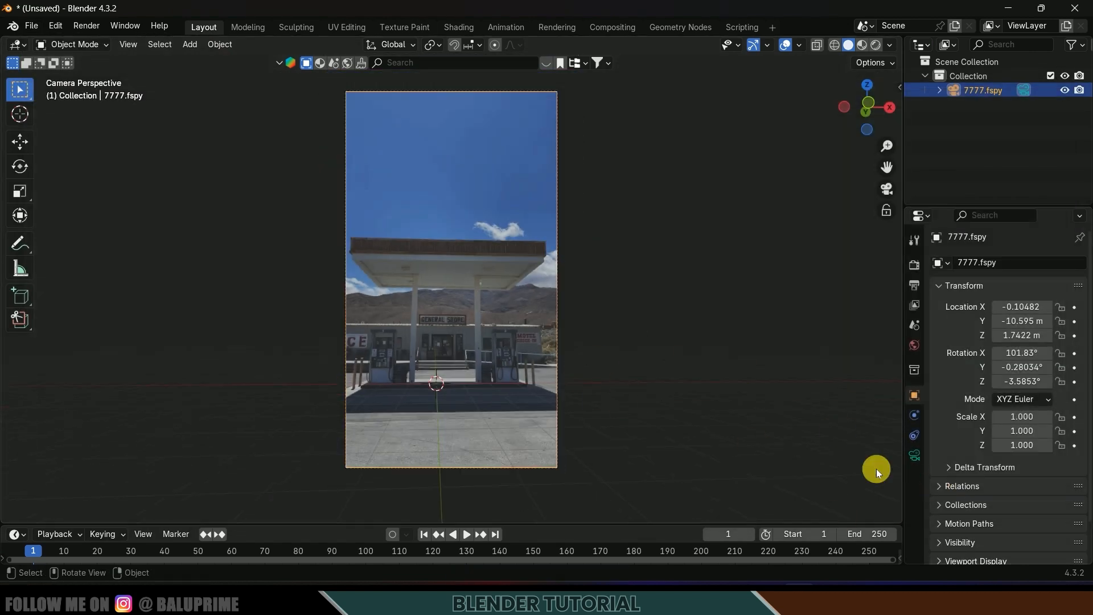
Step: Switch the imported camera's background source from an image to a movie clip
{"action": "left_click", "coordinate": [915, 457]}
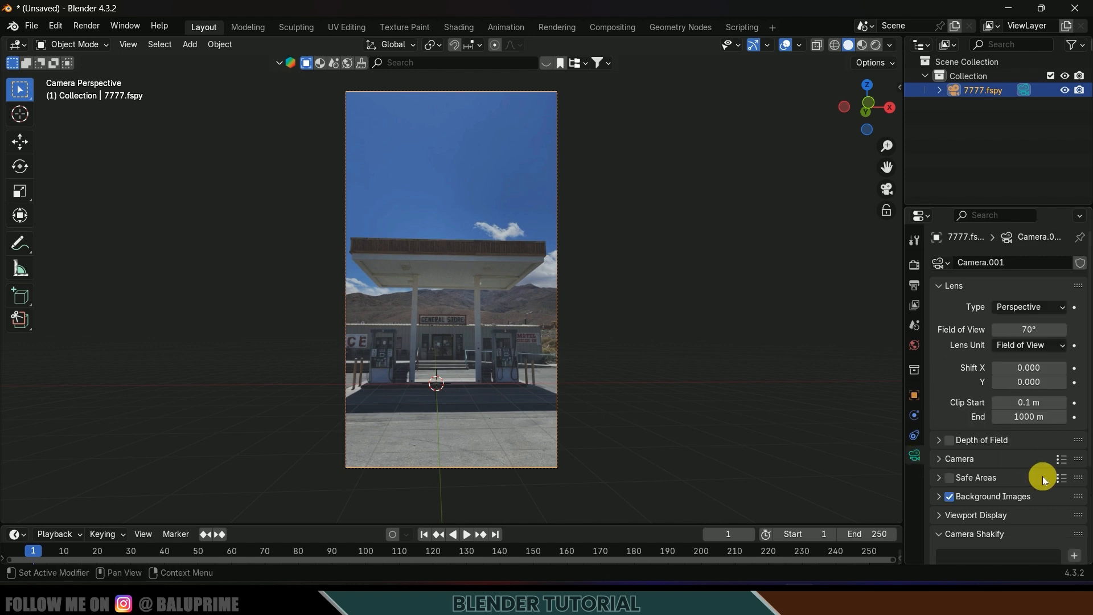
{"action": "left_click", "coordinate": [938, 498]}
{"action": "scroll", "coordinate": [937, 500], "scroll_direction": "down", "scroll_amount": 3}
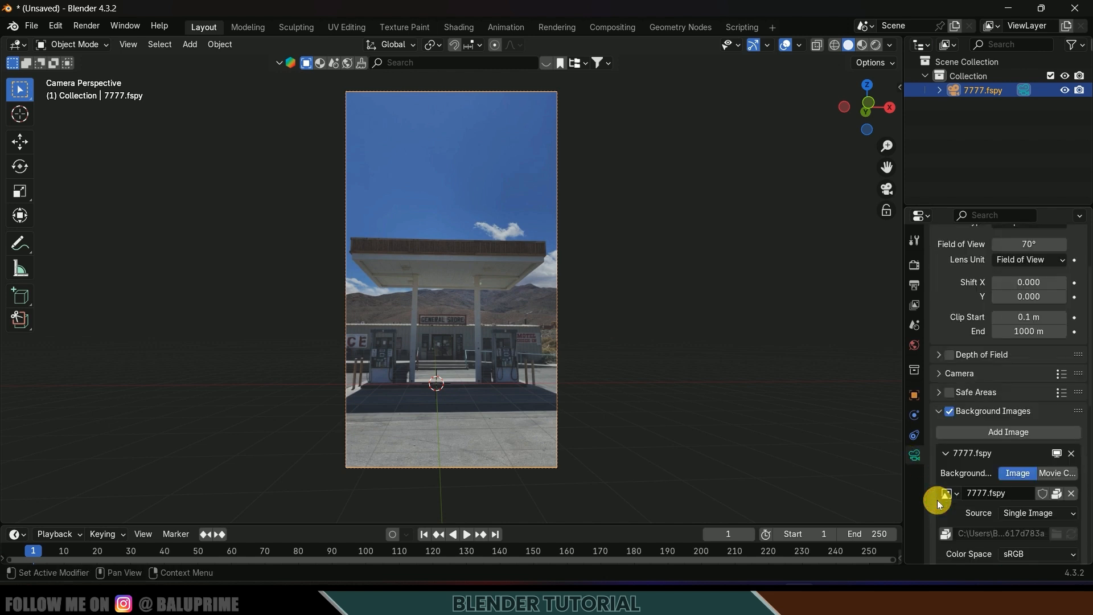
{"action": "left_click", "coordinate": [1063, 477]}
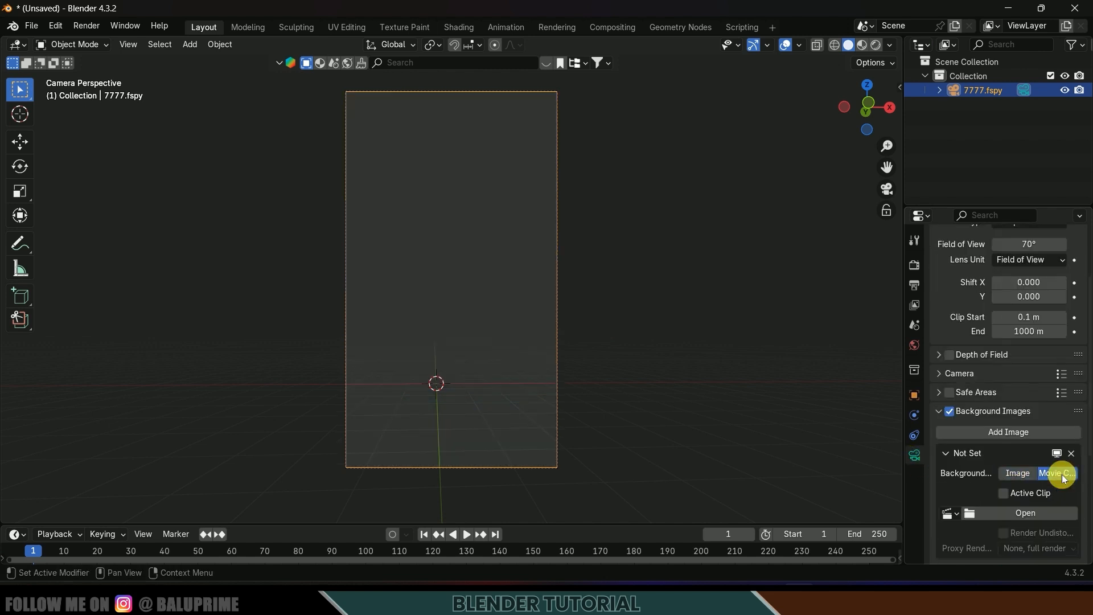
{"action": "scroll", "coordinate": [965, 476], "scroll_direction": "down", "scroll_amount": 2}
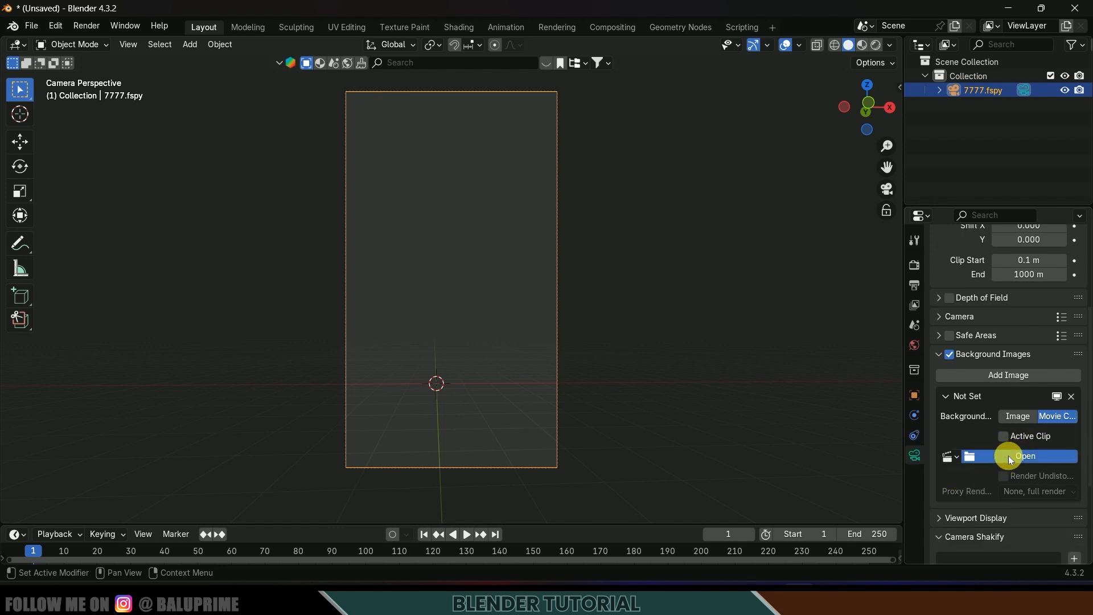
Step: Load 7895681-hd_1080_1920_30fps.mp4 as the camera's background clip and set its opacity to 1
{"action": "left_click", "coordinate": [1009, 457]}
{"action": "left_click", "coordinate": [49, 437]}
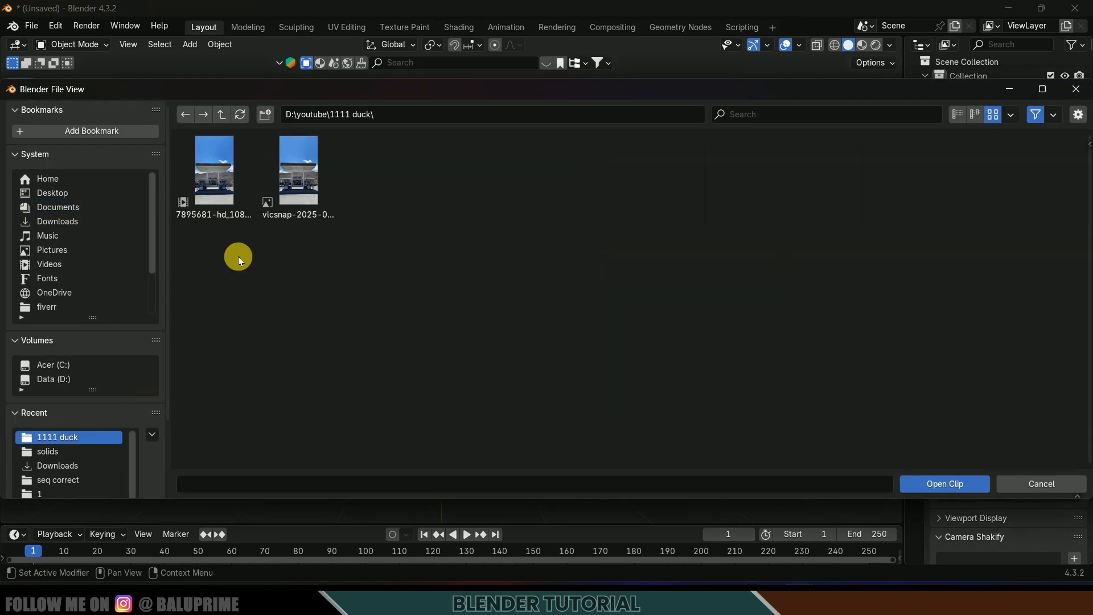
{"action": "left_click", "coordinate": [215, 182]}
{"action": "left_click", "coordinate": [945, 486]}
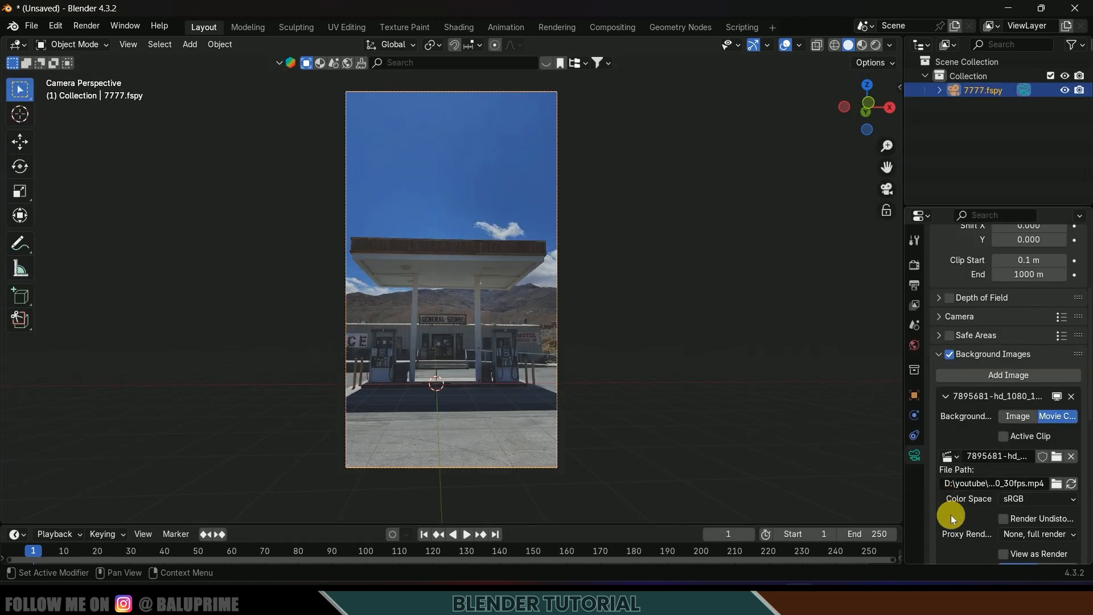
{"action": "scroll", "coordinate": [985, 515], "scroll_direction": "down", "scroll_amount": 1}
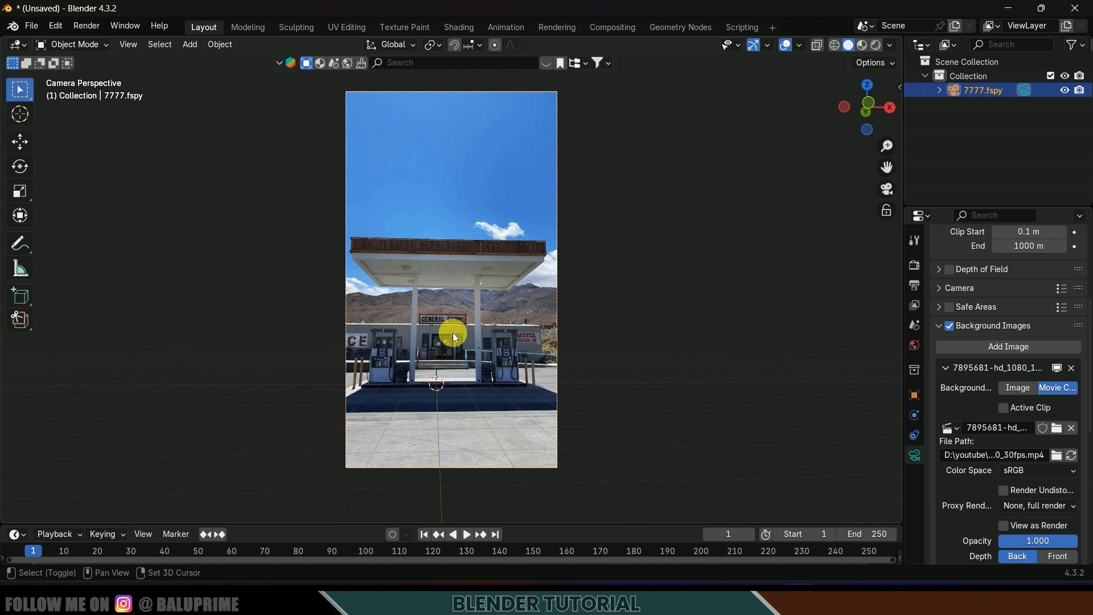
Step: Add a cube mesh at the scene origin
{"action": "key", "text": "shift+a"}
{"action": "mouse_move", "coordinate": [459, 304]}
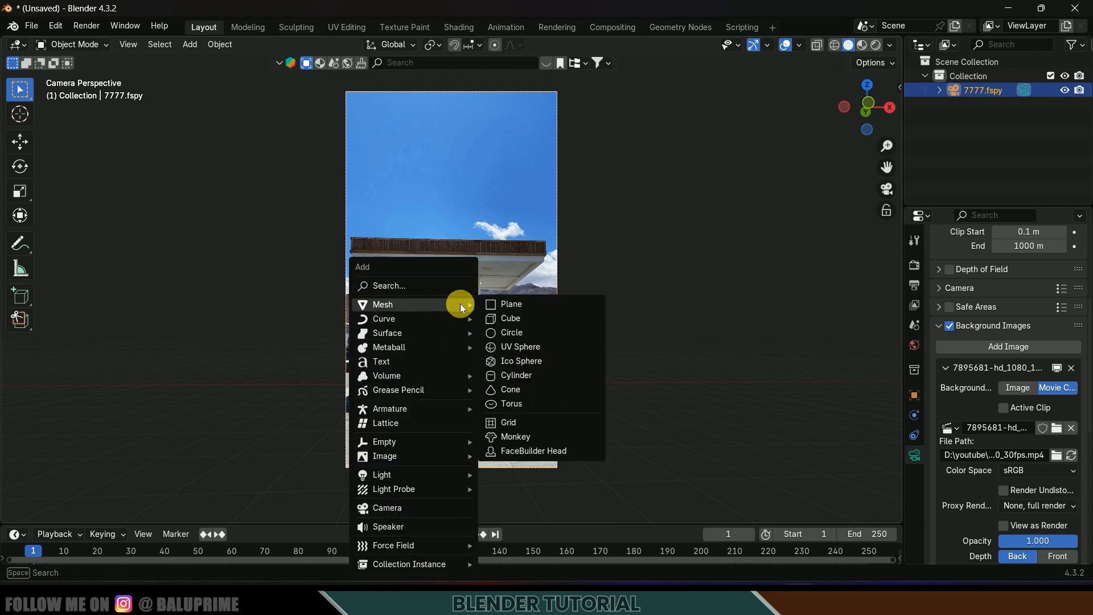
{"action": "left_click", "coordinate": [518, 317]}
Step: Raise the cube along the Z axis so its base rests on the ground grid, and return to the camera view
{"action": "middle_click_drag", "start_coordinate": [425, 415], "coordinate": [497, 388]}
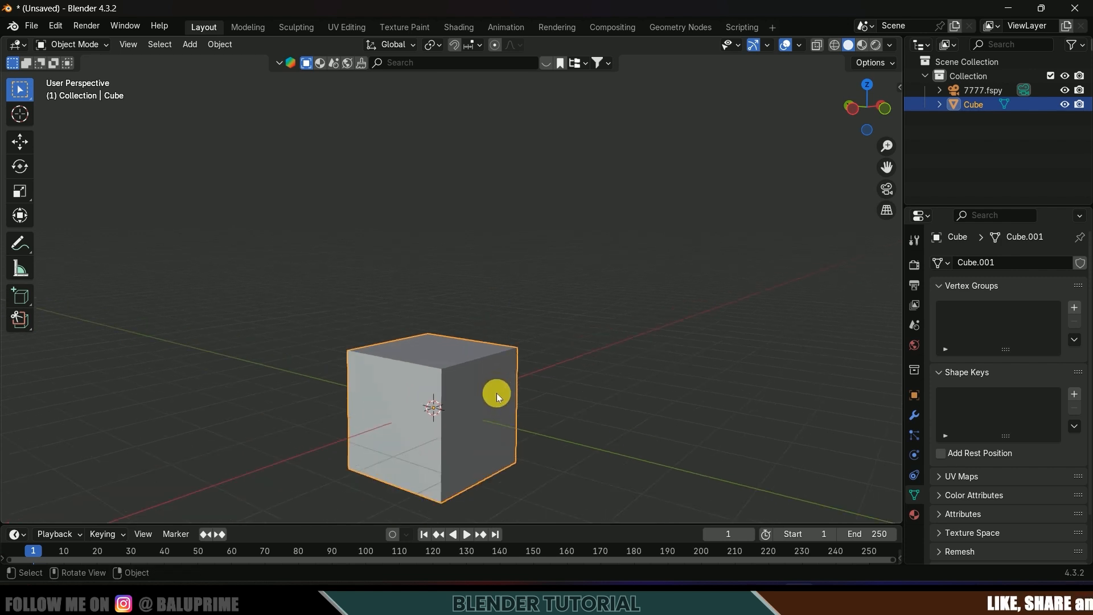
{"action": "left_click", "coordinate": [568, 395]}
{"action": "left_click", "coordinate": [454, 396]}
{"action": "key", "text": "g"}
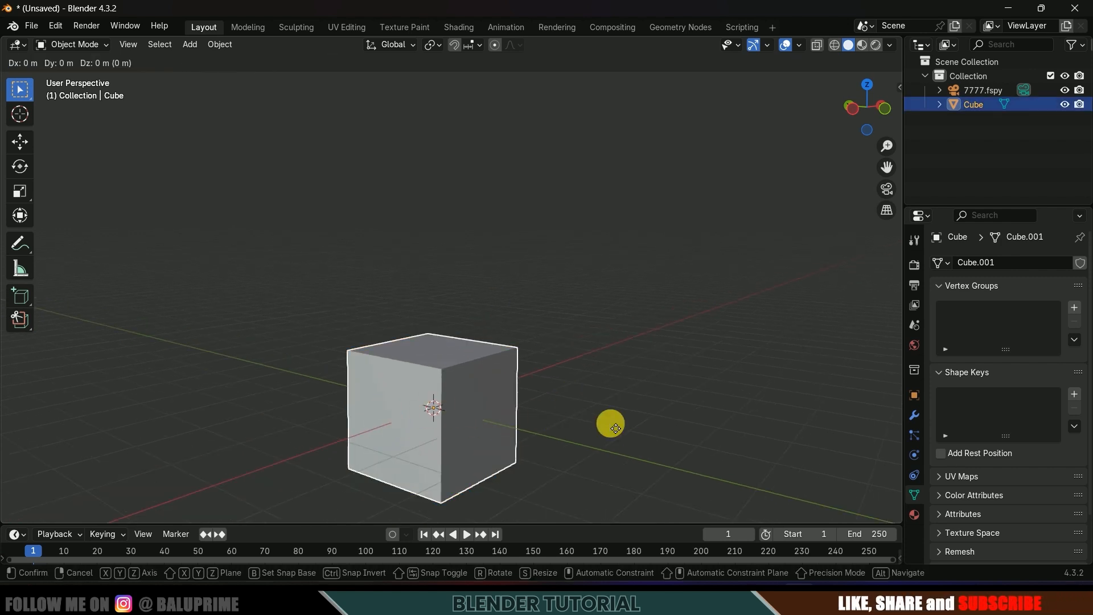
{"action": "key", "text": "z"}
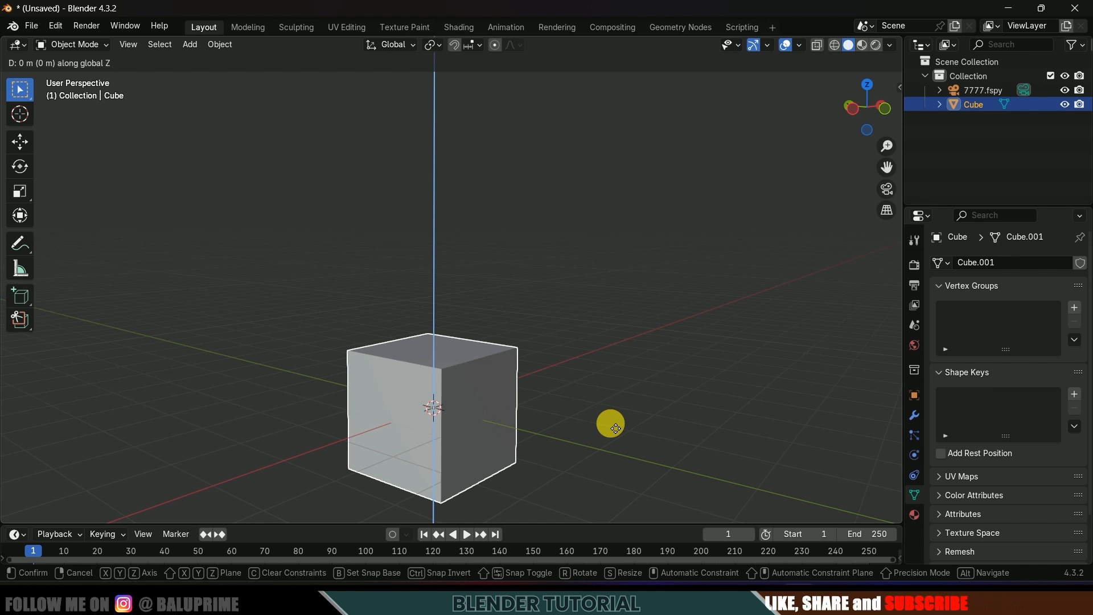
{"action": "left_click", "coordinate": [611, 378]}
{"action": "middle_click_drag", "start_coordinate": [612, 378], "coordinate": [545, 385]}
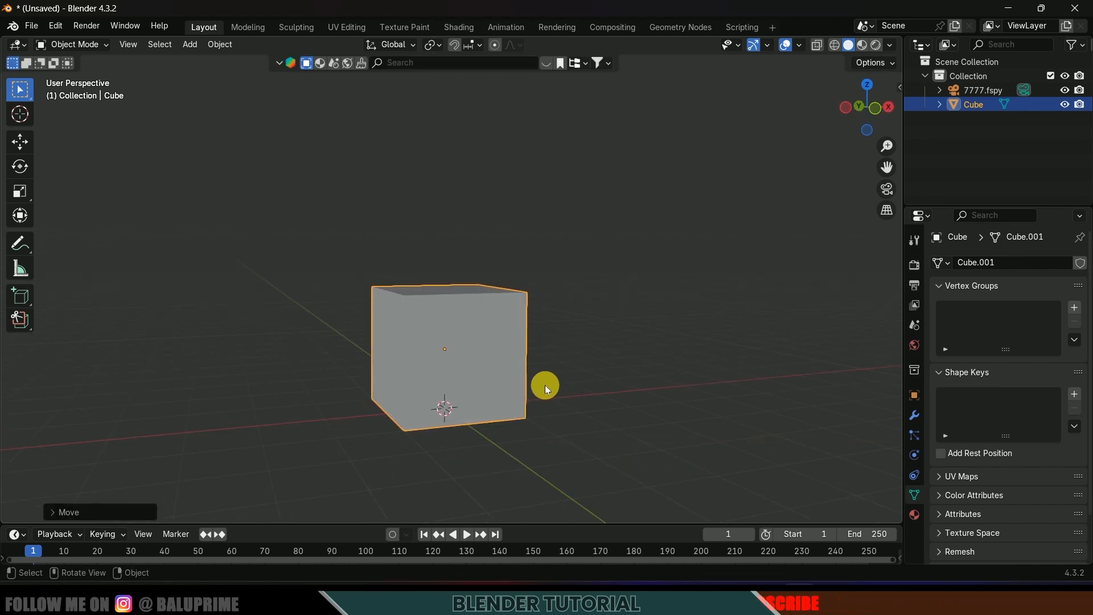
{"action": "key", "text": "KP_0"}
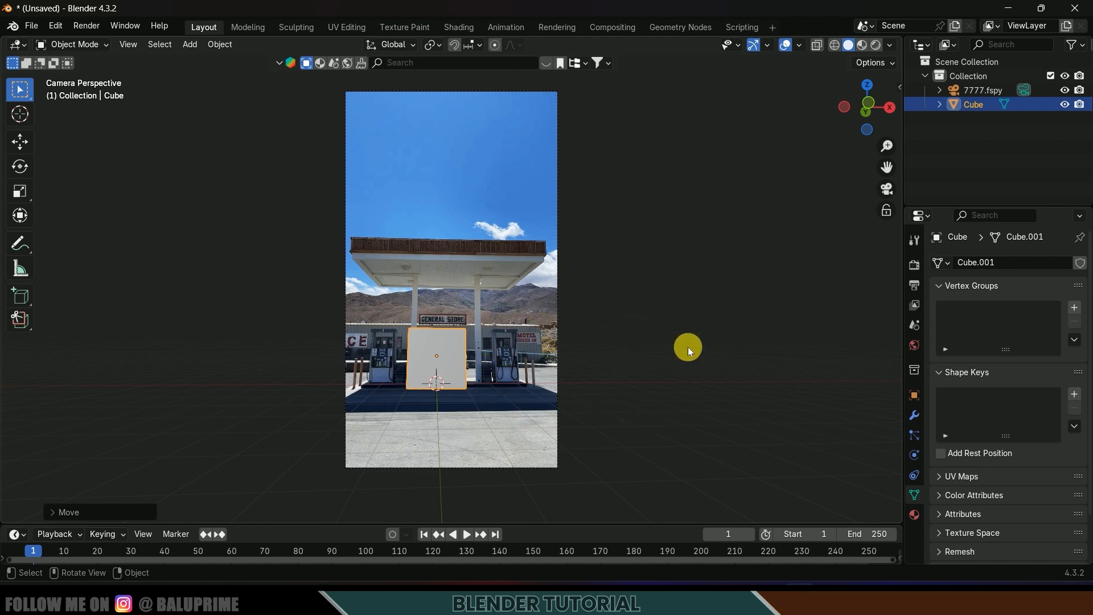
Step: Create a new GeoTracker for the cube and load 7895681-hd_1080_1920_30fps.mp4 as its clip
{"action": "key", "text": "n"}
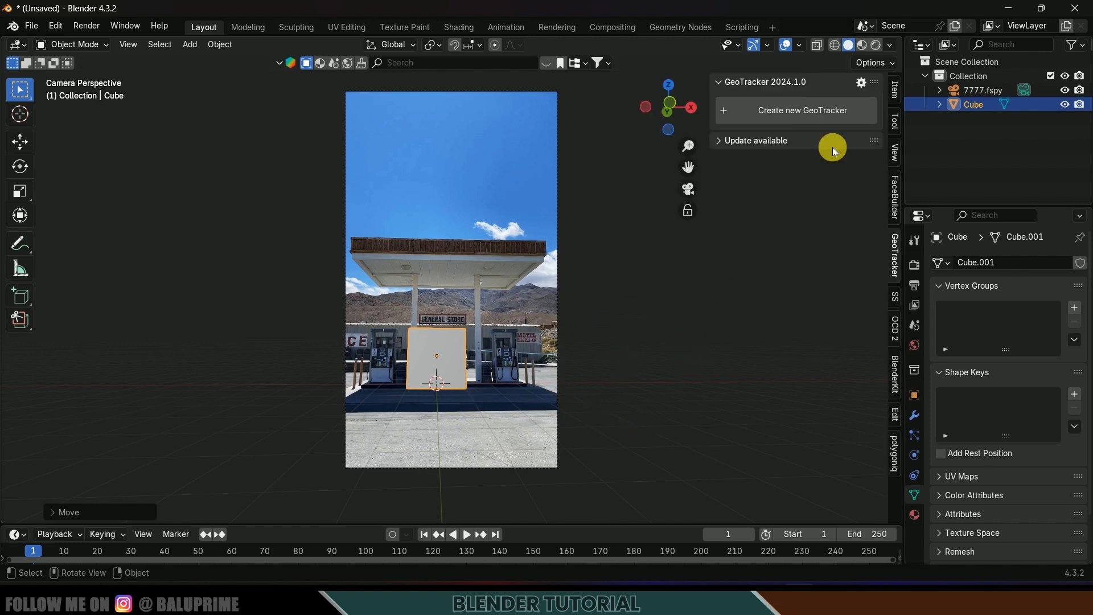
{"action": "left_click", "coordinate": [812, 126]}
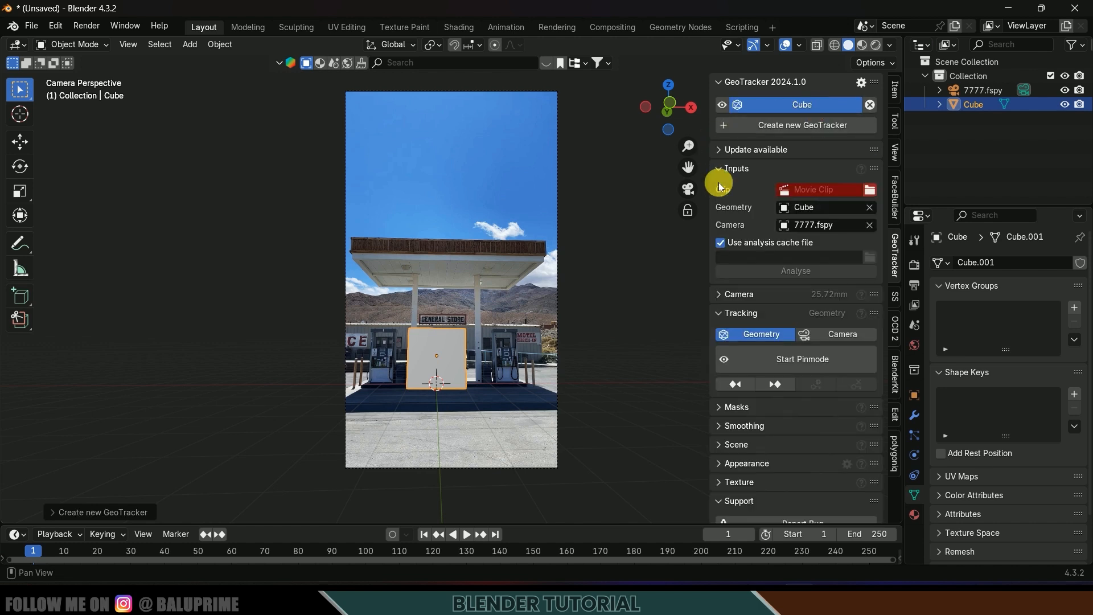
{"action": "left_click", "coordinate": [869, 191]}
{"action": "left_click", "coordinate": [53, 436]}
{"action": "left_click", "coordinate": [215, 181]}
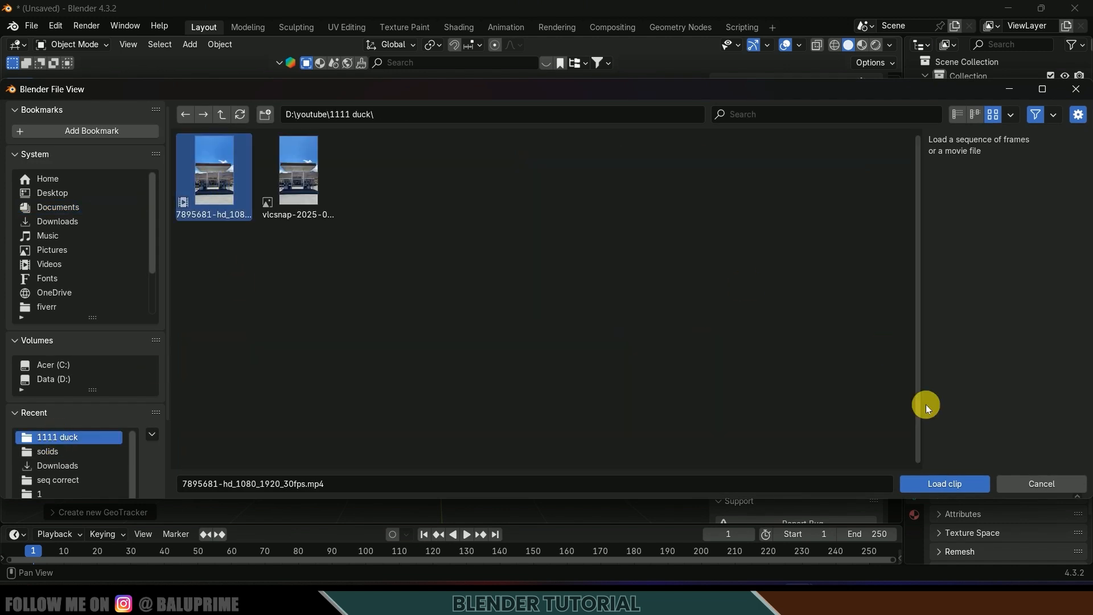
{"action": "left_click", "coordinate": [913, 483]}
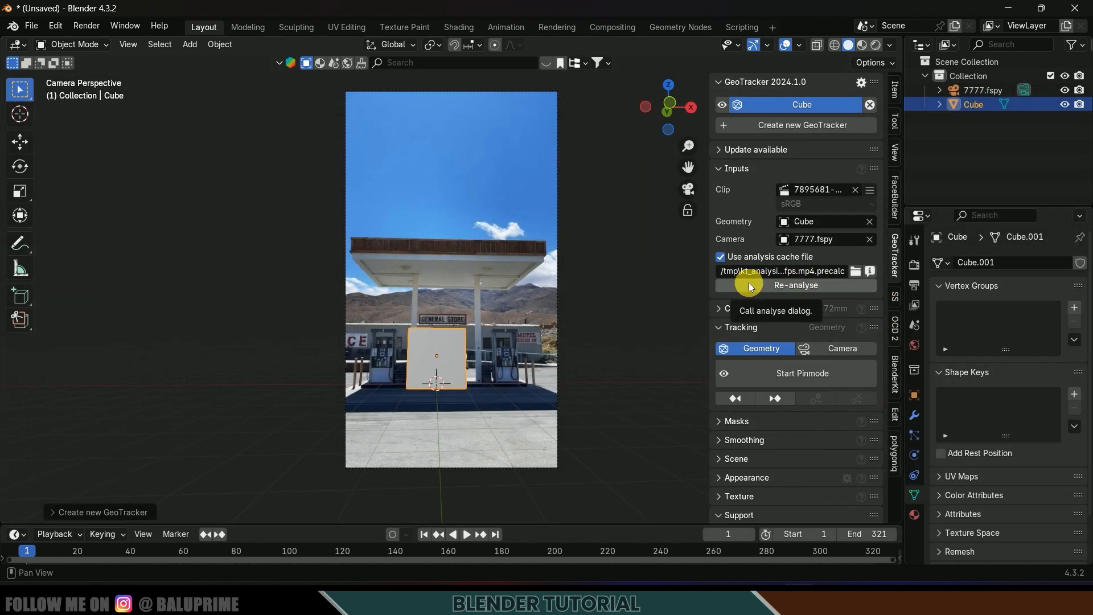
Step: Analyse the GeoTracker clip from frame 1 to 321
{"action": "left_click", "coordinate": [802, 285]}
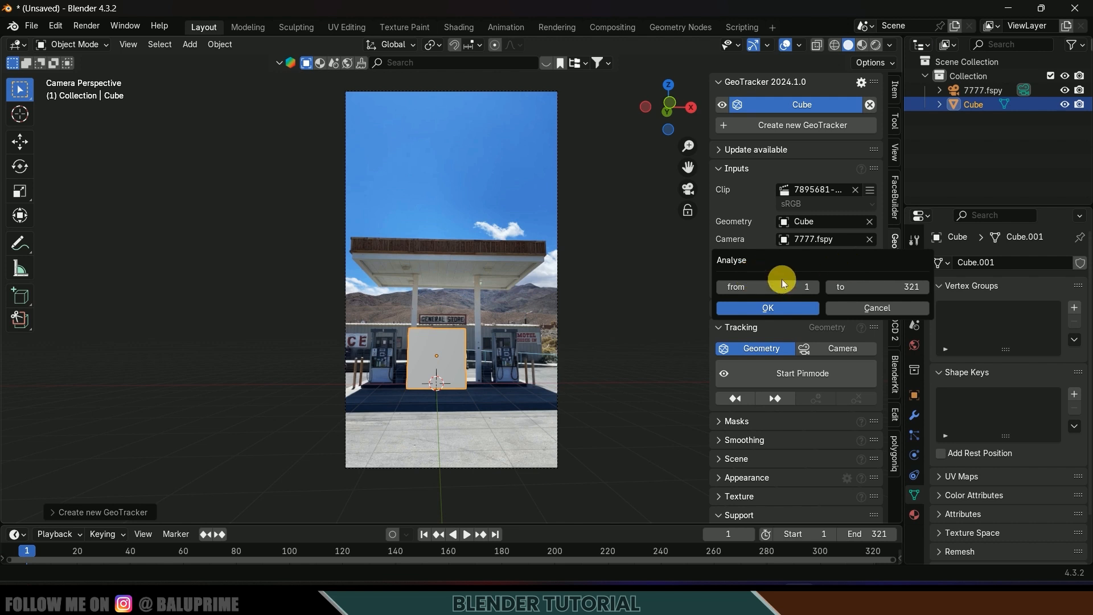
{"action": "left_click", "coordinate": [772, 308]}
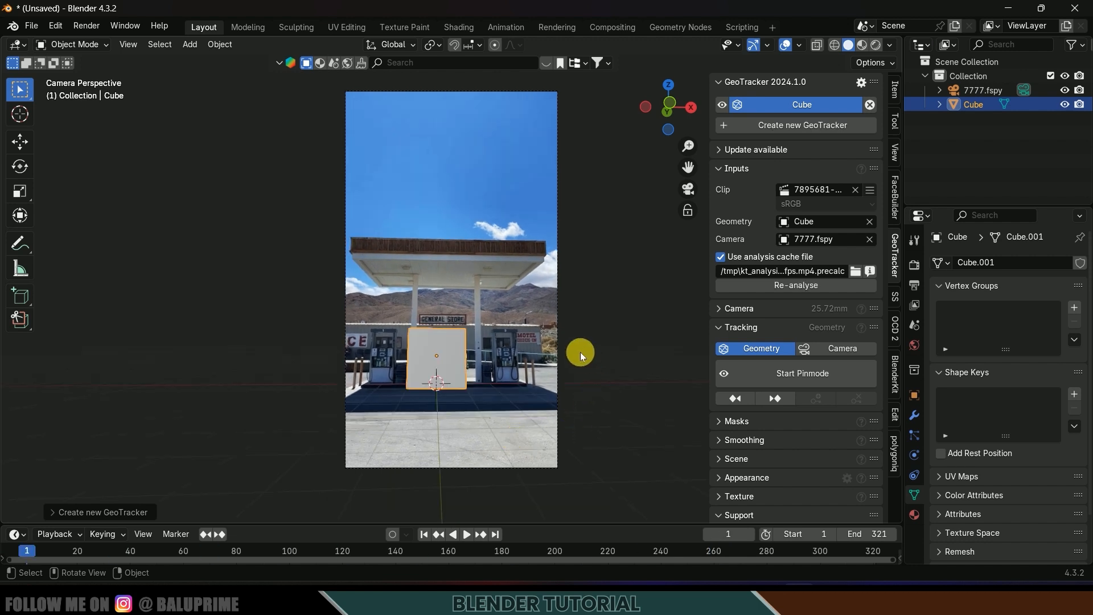
Step: Switch GeoTracker to camera tracking, track forward to the end of the clip in Pinmode, and leave Pinmode
{"action": "left_click", "coordinate": [830, 351]}
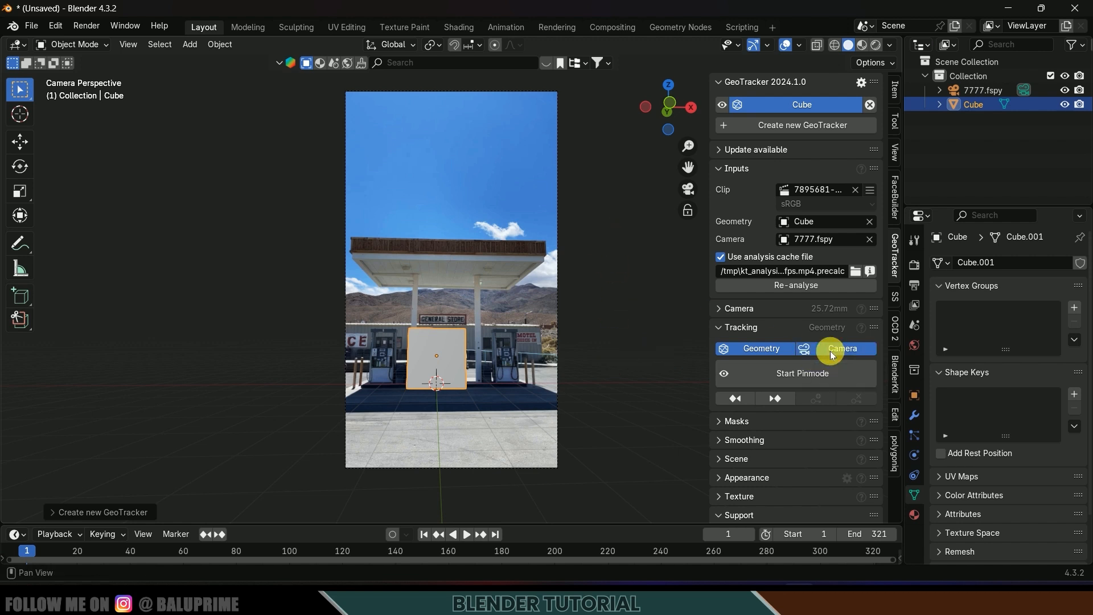
{"action": "left_click", "coordinate": [795, 376]}
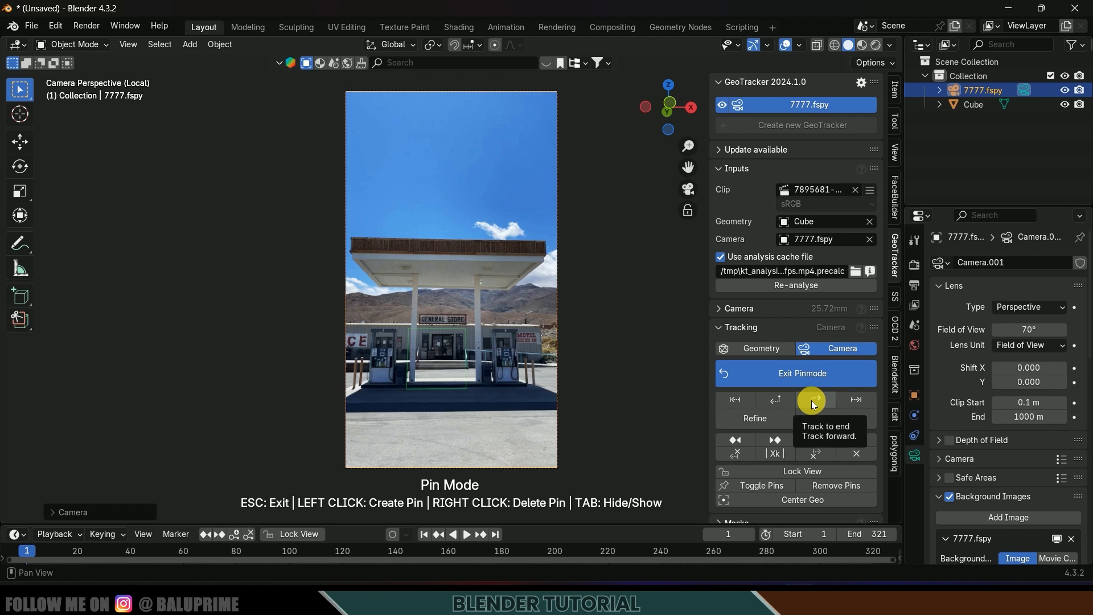
{"action": "left_click", "coordinate": [811, 397]}
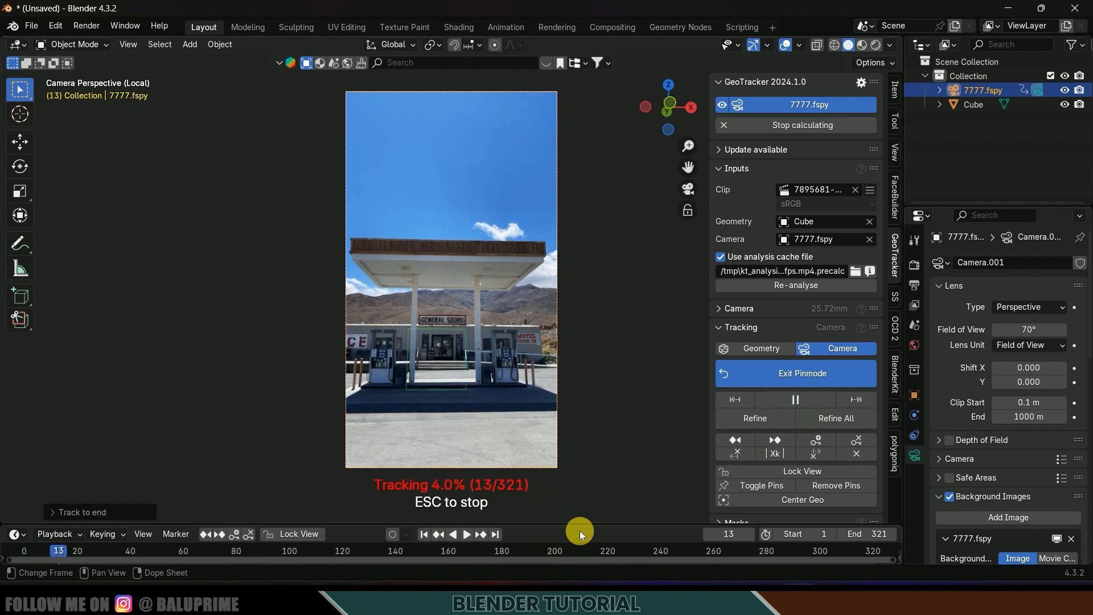
{"action": "left_click_drag", "start_coordinate": [578, 522], "coordinate": [570, 507]}
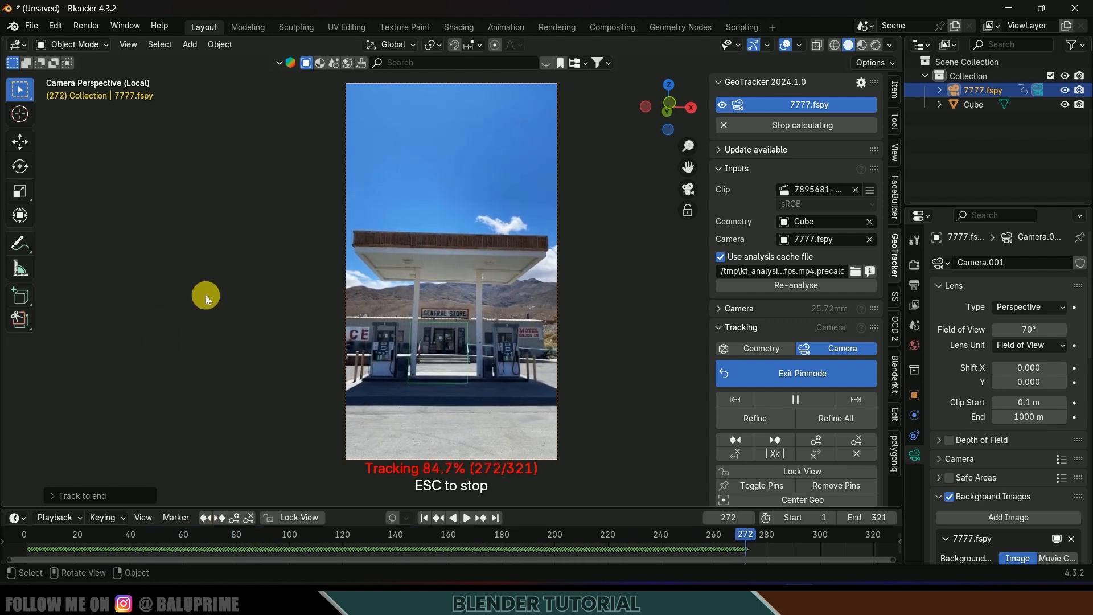
{"action": "left_click", "coordinate": [811, 375]}
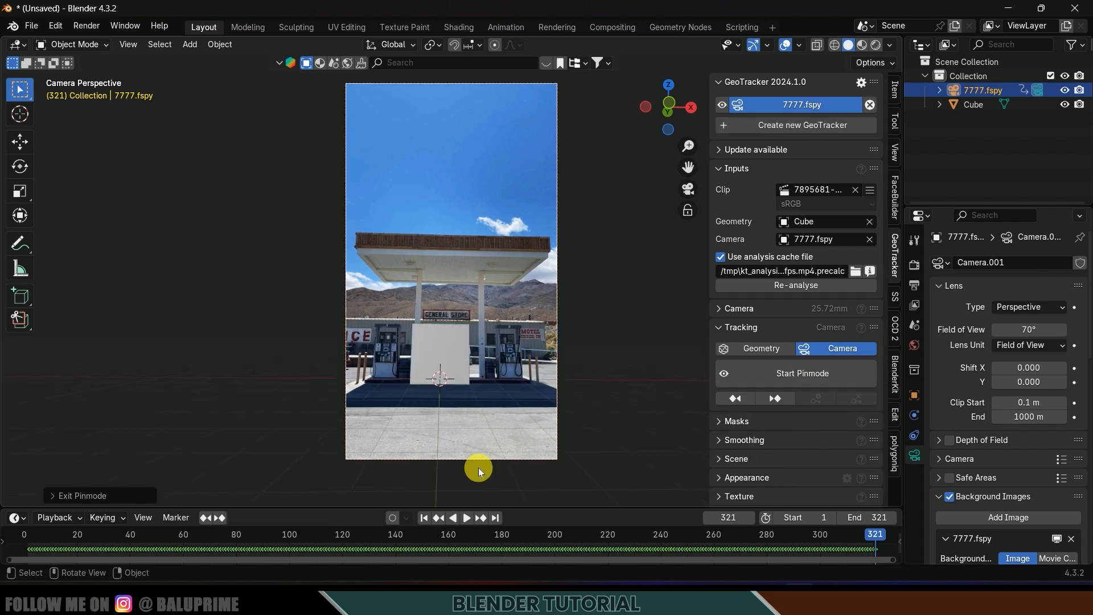
Step: Play the animation from the first frame to check that the cube follows the tracked footage
{"action": "left_click", "coordinate": [425, 517]}
{"action": "key", "text": "space"}
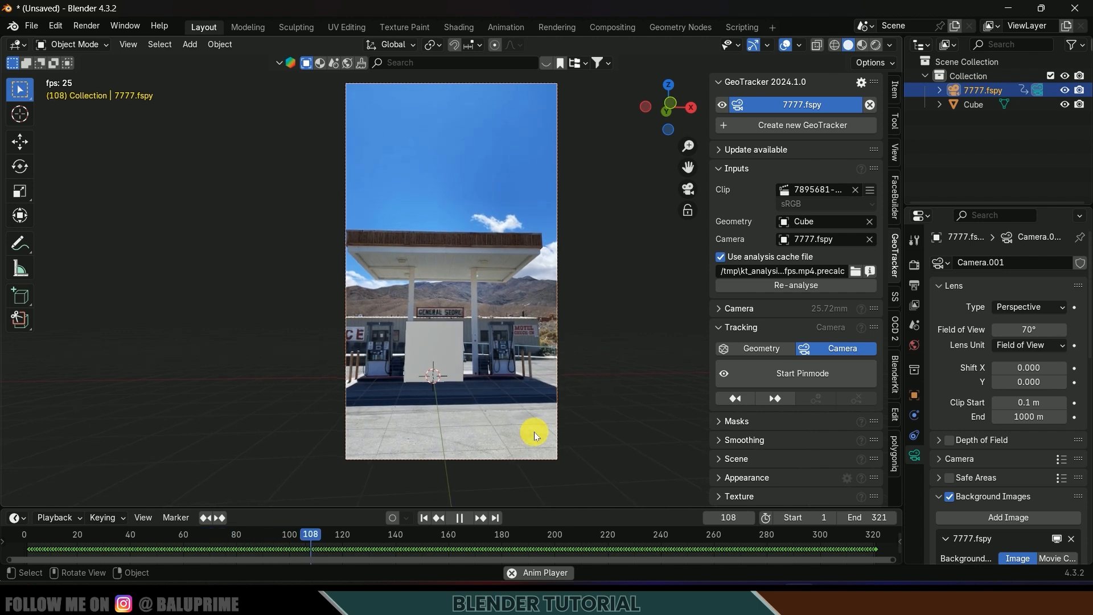
{"action": "key", "text": "space"}
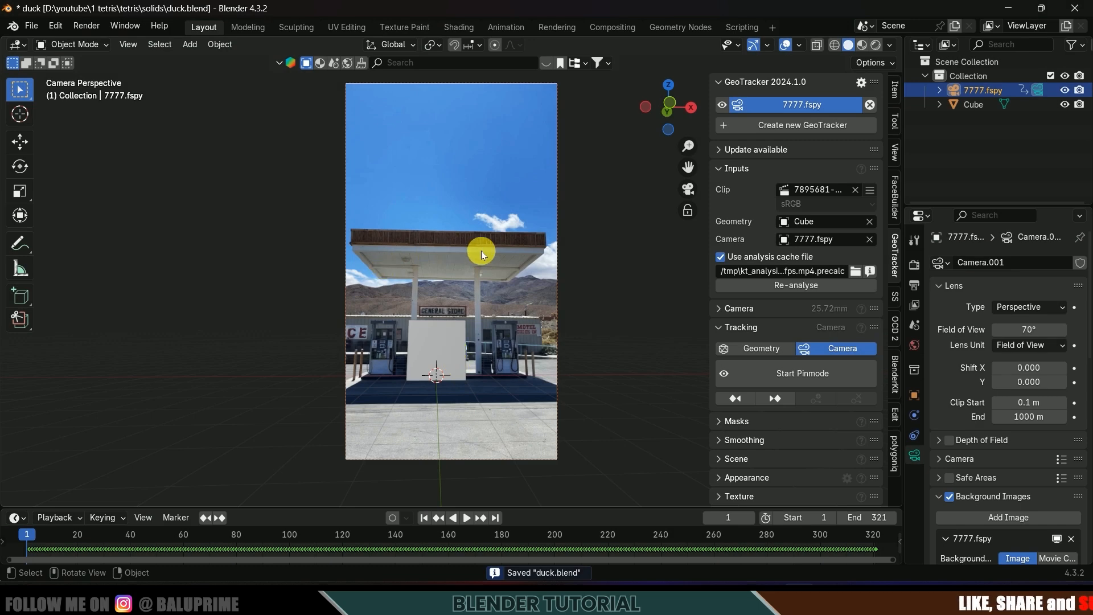
Step: Raise the cube along the Z axis to above the gas station canopy
{"action": "left_click", "coordinate": [450, 347]}
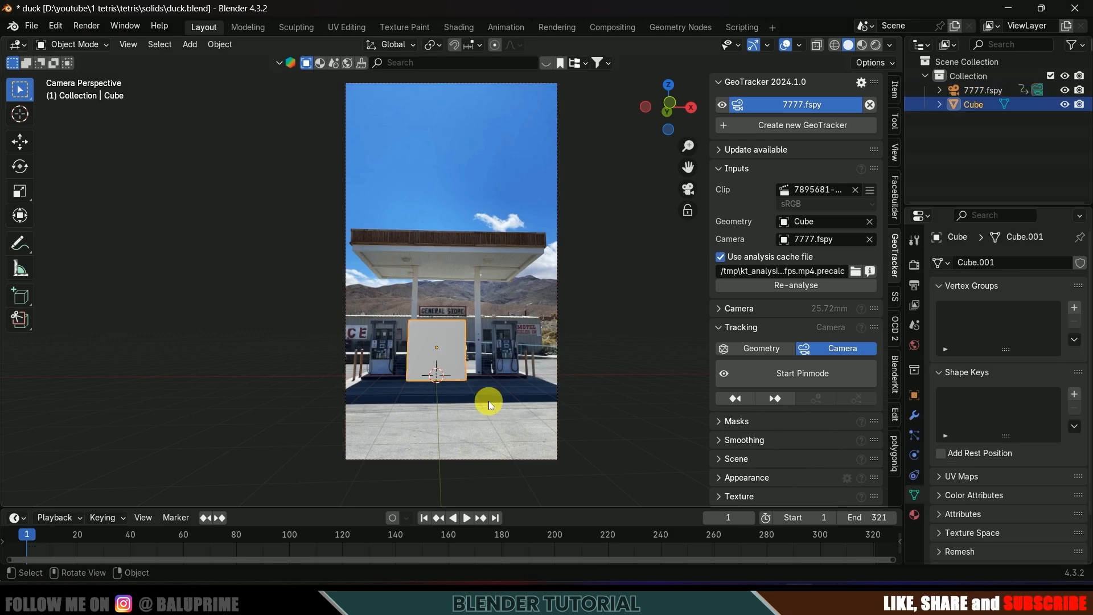
{"action": "key", "text": "g"}
{"action": "key", "text": "z"}
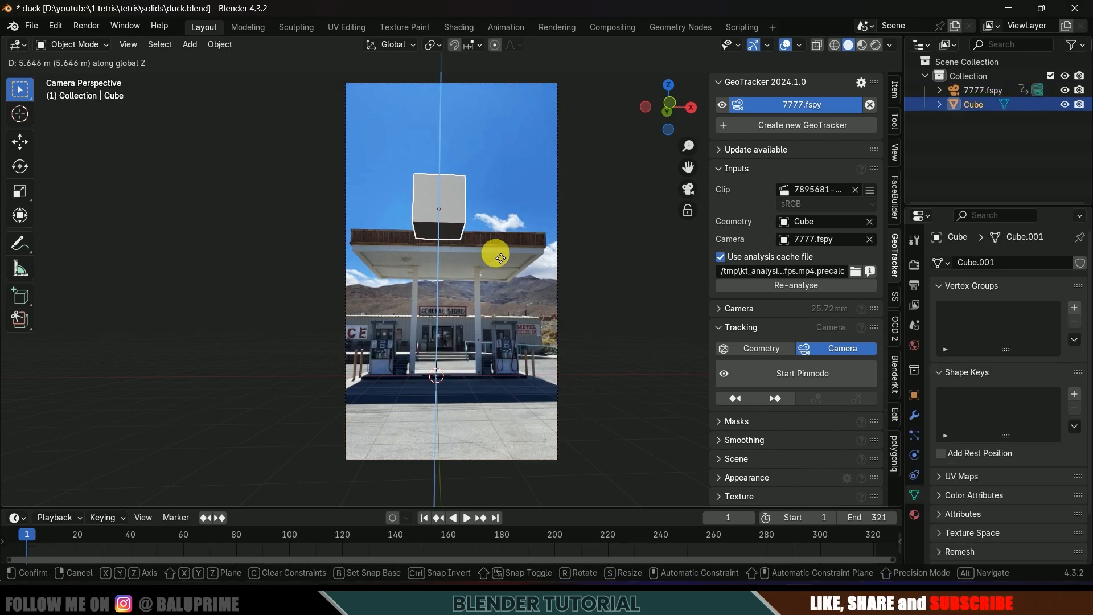
{"action": "left_click", "coordinate": [496, 244]}
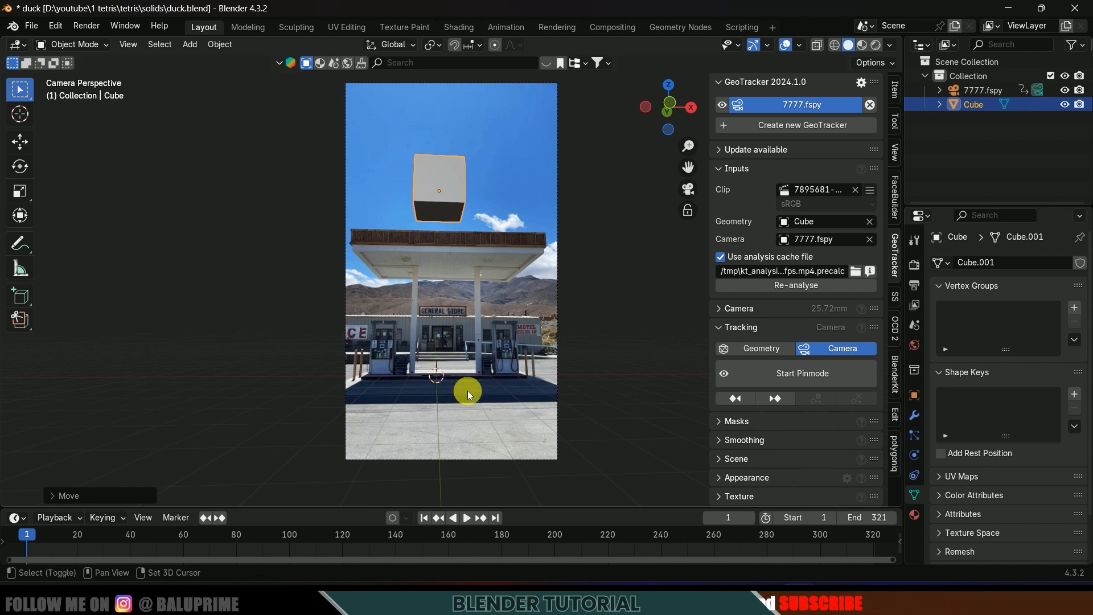
Step: Add a plane at the scene origin and scale it up uniformly over the forecourt ground
{"action": "key", "text": "shift+a"}
{"action": "mouse_move", "coordinate": [445, 308]}
{"action": "left_click", "coordinate": [530, 304]}
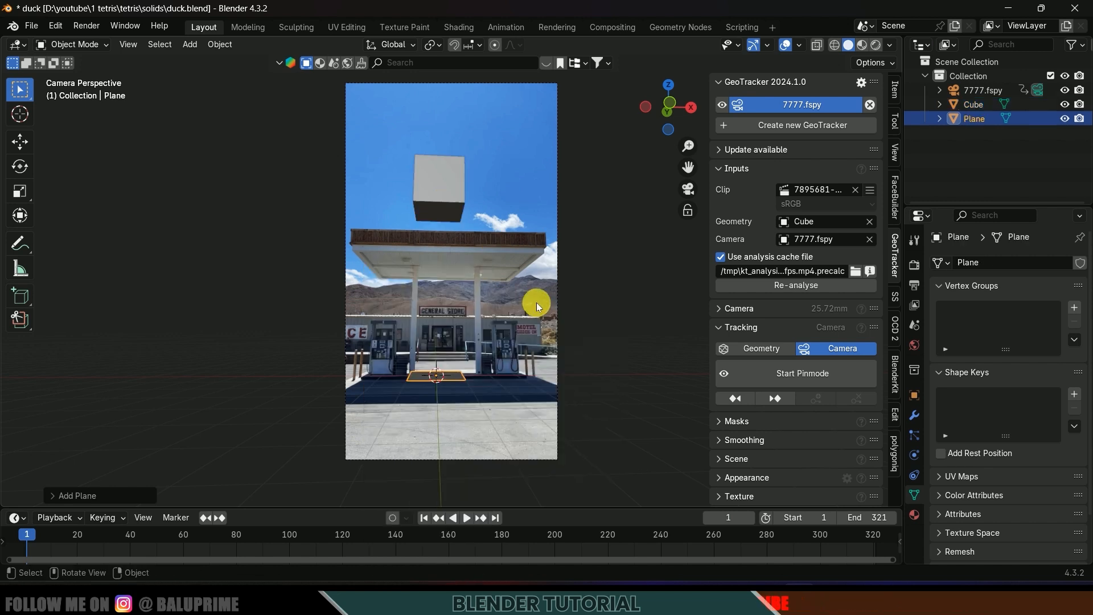
{"action": "key", "text": "s"}
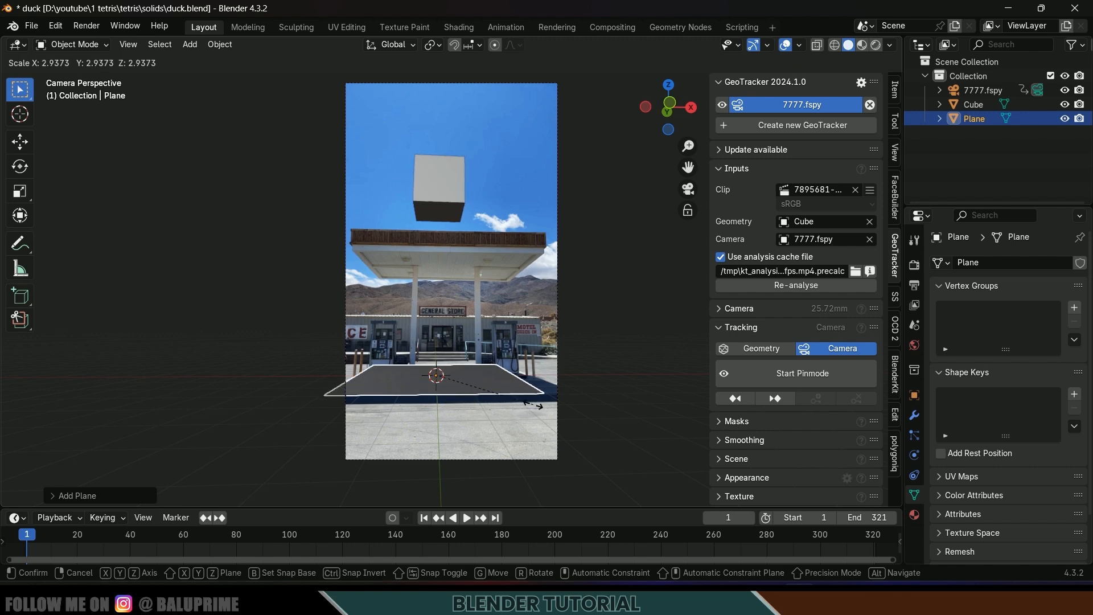
{"action": "left_click", "coordinate": [511, 386]}
Step: Move the plane about 4.5 m along negative Y so its back edge meets the front of the curb
{"action": "scroll", "coordinate": [497, 383], "scroll_direction": "up", "scroll_amount": 3}
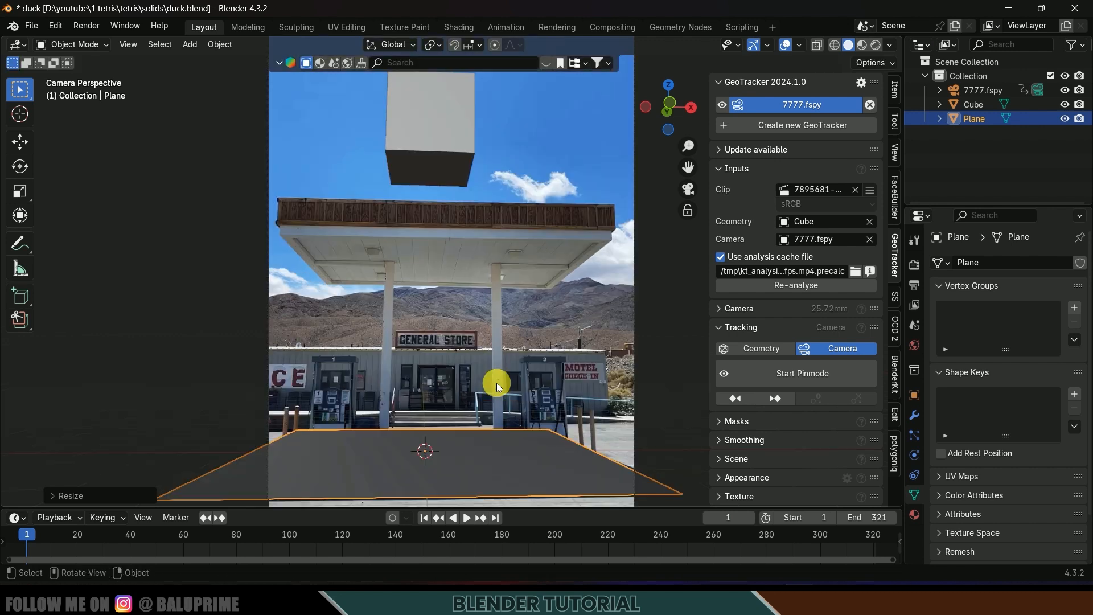
{"action": "middle_click_drag", "start_coordinate": [497, 383], "coordinate": [506, 282], "text": "shift"}
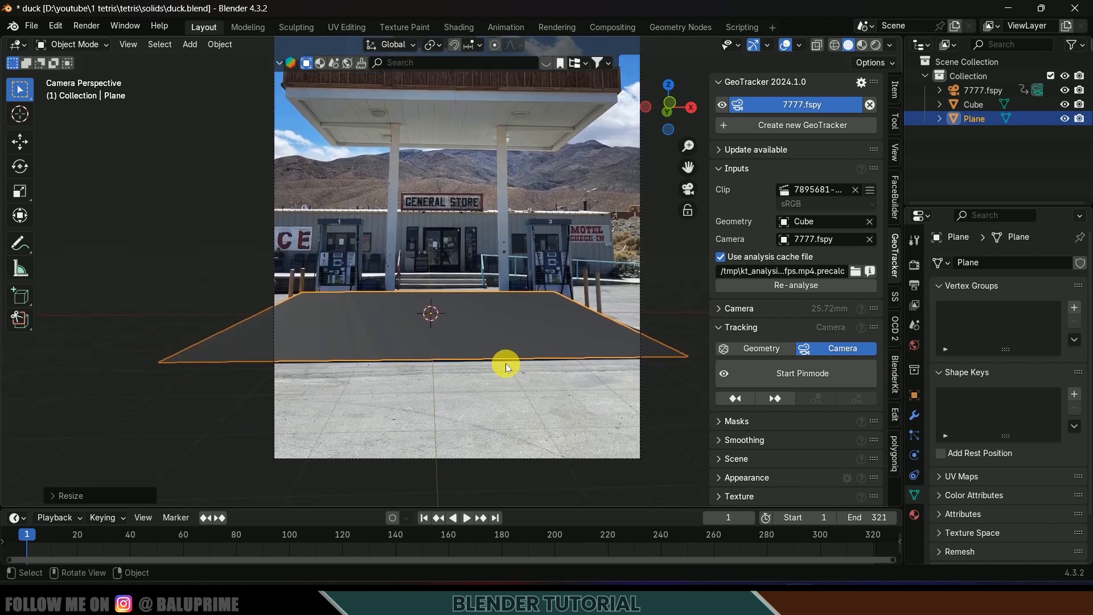
{"action": "key", "text": "g"}
{"action": "key", "text": "y"}
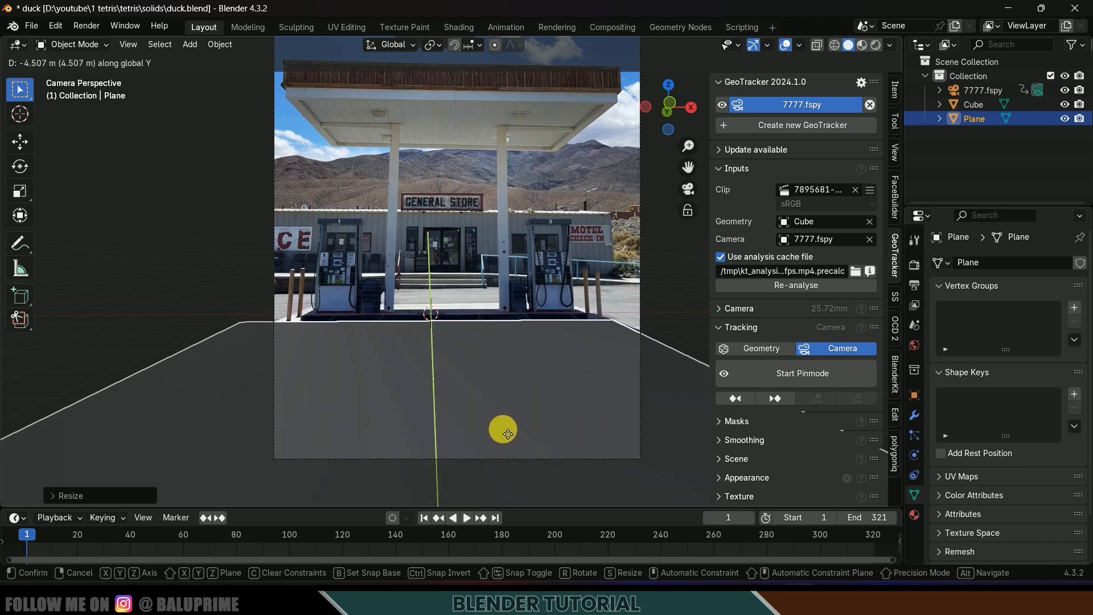
{"action": "left_click", "coordinate": [504, 428]}
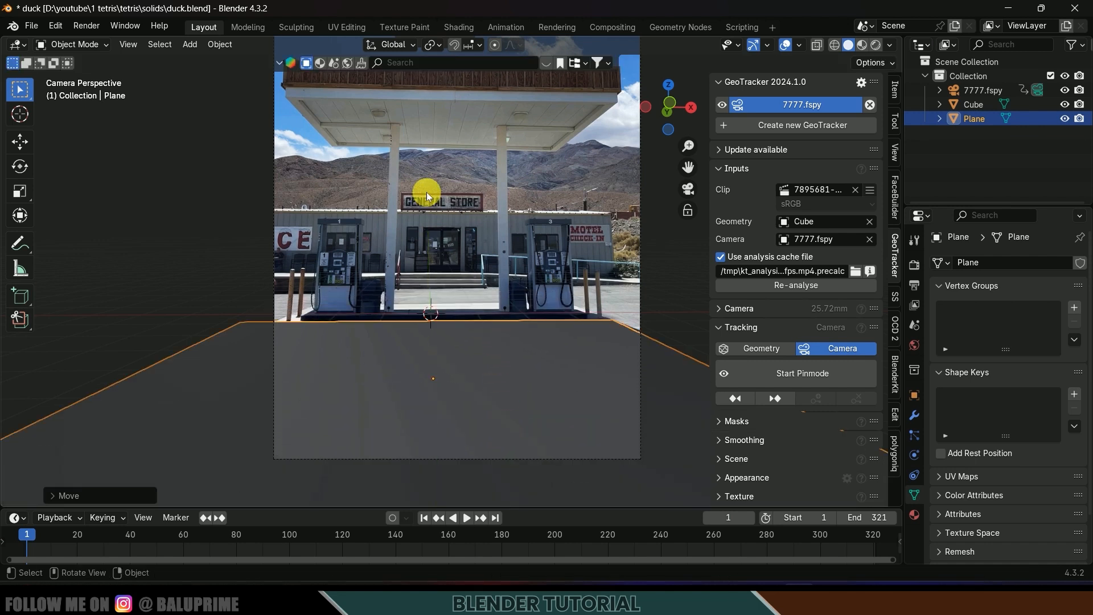
Step: Extrude the plane's back edge slightly upward along Z to form the height of the curb
{"action": "key", "text": "Tab"}
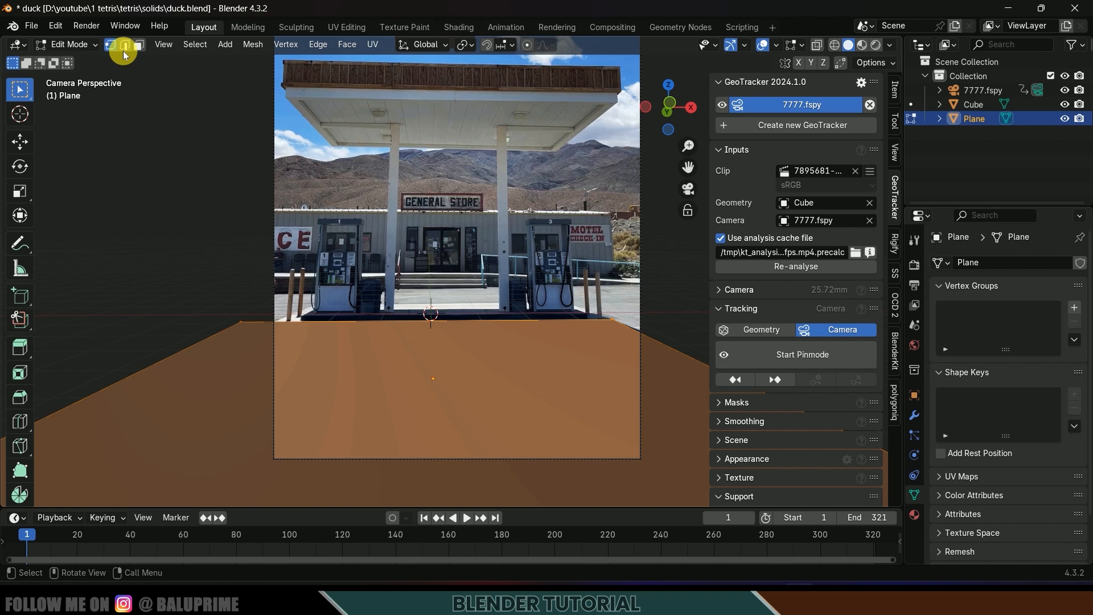
{"action": "left_click", "coordinate": [474, 325]}
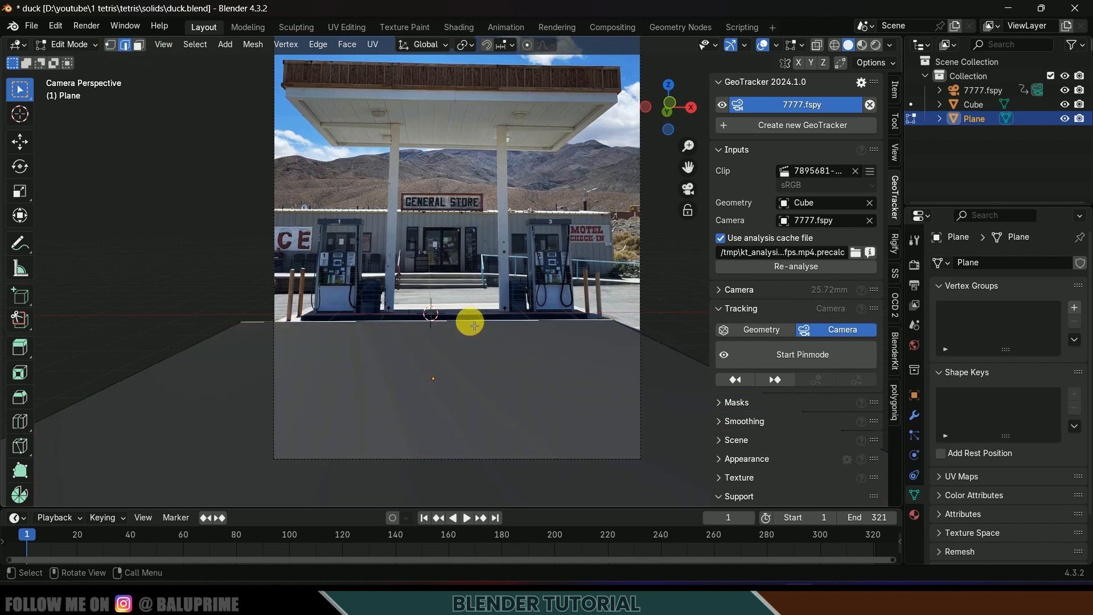
{"action": "key", "text": "g"}
{"action": "key", "text": "z"}
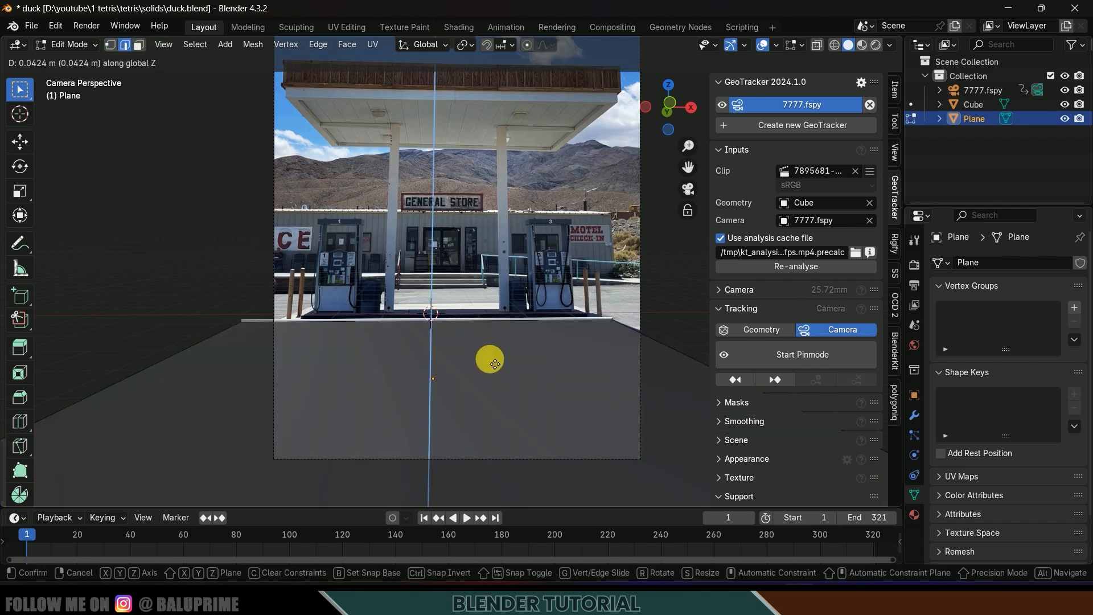
{"action": "left_click", "coordinate": [496, 359]}
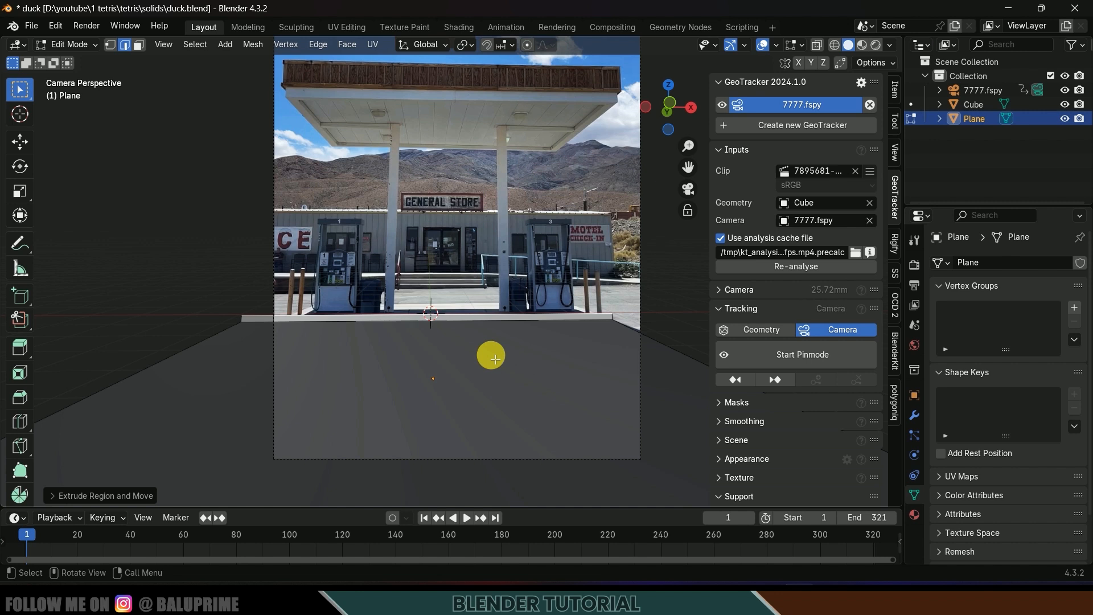
Step: Extend the curb's top edge back along Y, with further Z and Y extrusions to form the ground behind it
{"action": "key", "text": "g"}
{"action": "key", "text": "y"}
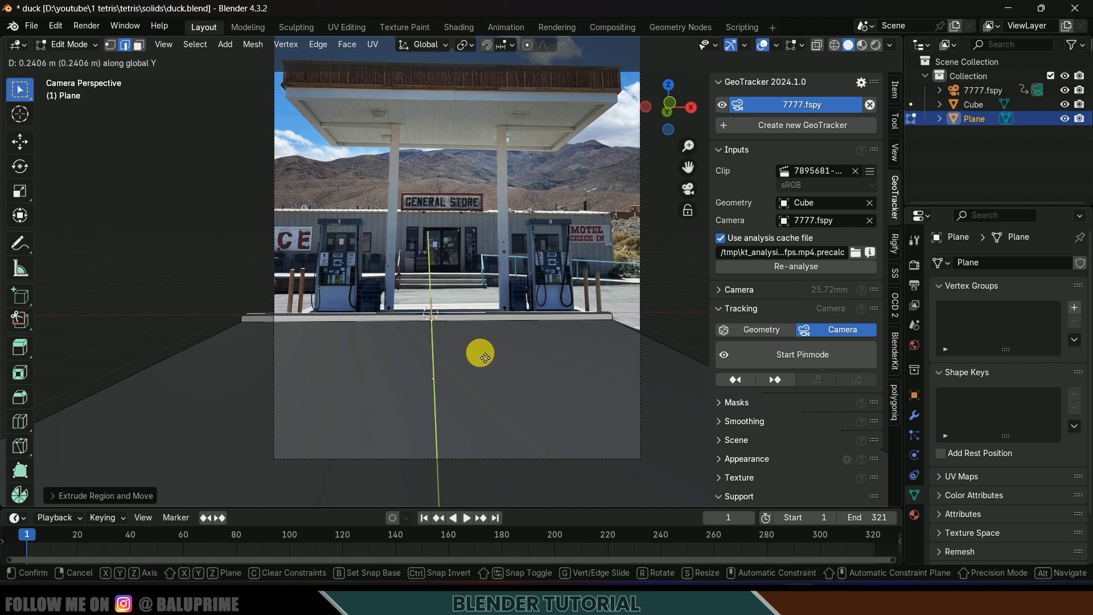
{"action": "left_click", "coordinate": [425, 354]}
{"action": "key", "text": "e"}
{"action": "key", "text": "z"}
{"action": "key", "text": "e"}
{"action": "key", "text": "y"}
{"action": "left_click", "coordinate": [427, 320]}
Step: Extrude the right and left side edges of the ground mesh outward along X
{"action": "scroll", "coordinate": [646, 311], "scroll_direction": "up", "scroll_amount": 2}
{"action": "left_click", "coordinate": [648, 311], "text": "alt"}
{"action": "scroll", "coordinate": [497, 376], "scroll_direction": "down", "scroll_amount": 2}
{"action": "key", "text": "e"}
{"action": "key", "text": "x"}
{"action": "left_click", "coordinate": [242, 319], "text": "alt"}
{"action": "key", "text": "e"}
{"action": "key", "text": "x"}
Step: Add lengthwise edge loops to the ground mesh in line with both sides of the store's stairs
{"action": "scroll", "coordinate": [422, 337], "scroll_direction": "up", "scroll_amount": 2}
{"action": "key", "text": "ctrl+r"}
{"action": "left_click", "coordinate": [424, 334]}
{"action": "key", "text": "ctrl+r"}
{"action": "left_click", "coordinate": [413, 310]}
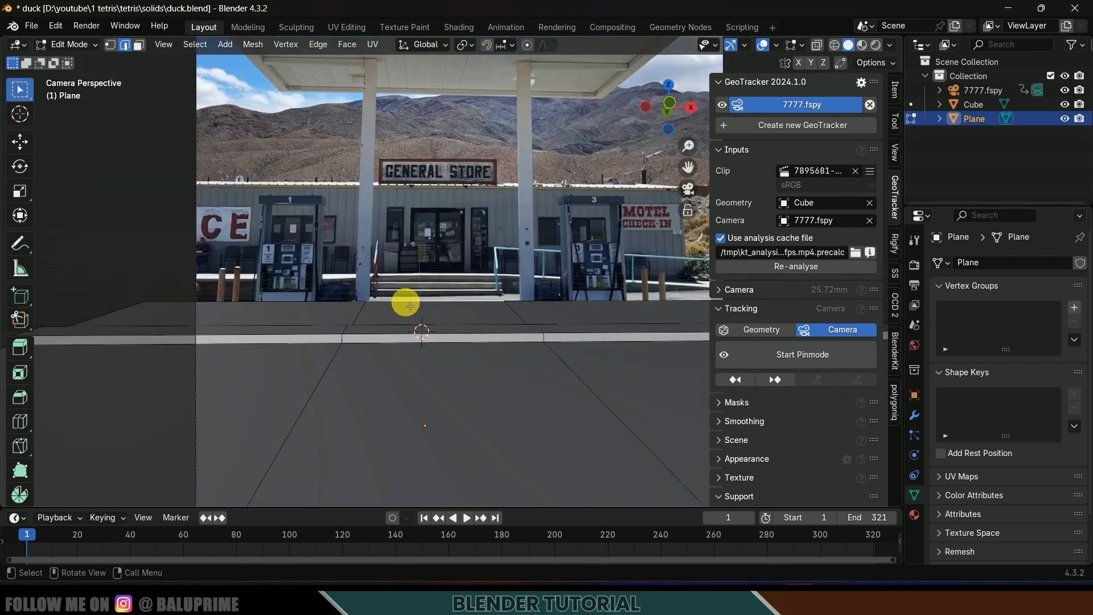
Step: Extrude the middle back edge of the ground along Y and align it with the base of the stairs
{"action": "left_click", "coordinate": [415, 303]}
{"action": "key", "text": "e"}
{"action": "key", "text": "y"}
{"action": "scroll", "coordinate": [452, 274], "scroll_direction": "up", "scroll_amount": 6}
{"action": "key", "text": "g"}
{"action": "key", "text": "y"}
Step: Form the store's stairs by alternately extruding the edge up along Z and back along Y, following the footage
{"action": "key", "text": "e"}
{"action": "key", "text": "z"}
{"action": "key", "text": "e"}
{"action": "key", "text": "y"}
{"action": "key", "text": "e"}
{"action": "key", "text": "z"}
{"action": "key", "text": "e"}
{"action": "key", "text": "y"}
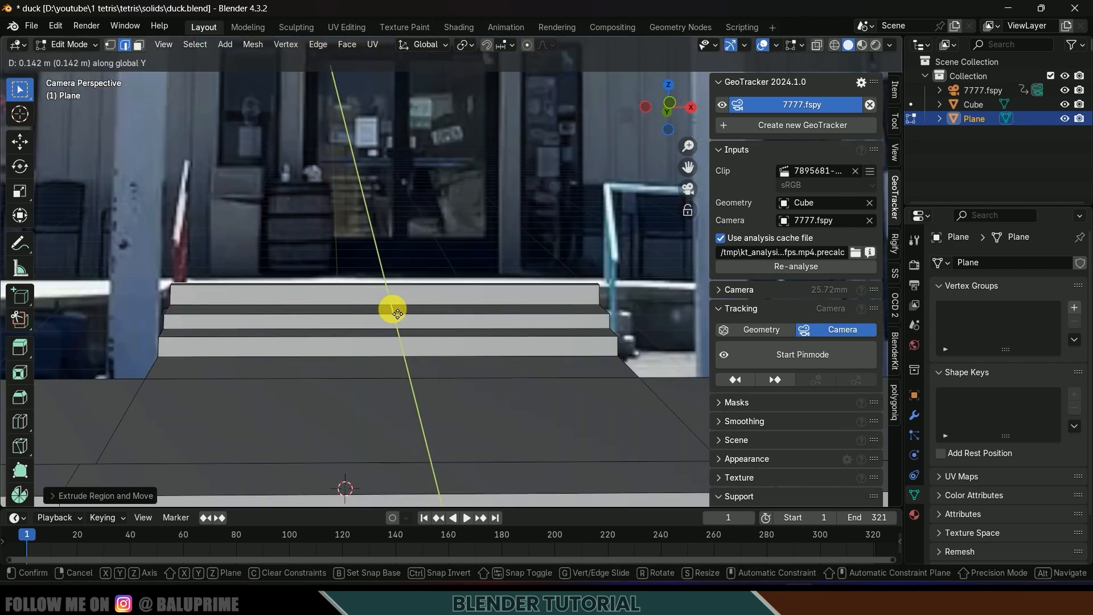
{"action": "left_click", "coordinate": [378, 319]}
Step: Extrude the ground's back edge beside the stairs along Z and Y into a raised walkway, adjusting its depth along Y
{"action": "scroll", "coordinate": [488, 342], "scroll_direction": "down", "scroll_amount": 6}
{"action": "middle_click_drag", "start_coordinate": [488, 342], "coordinate": [367, 383], "text": "shift"}
{"action": "left_click", "coordinate": [418, 377]}
{"action": "key", "text": "g"}
{"action": "key", "text": "y"}
{"action": "key", "text": "e"}
{"action": "key", "text": "z"}
{"action": "key", "text": "e"}
{"action": "key", "text": "y"}
{"action": "key", "text": "g"}
{"action": "key", "text": "y"}
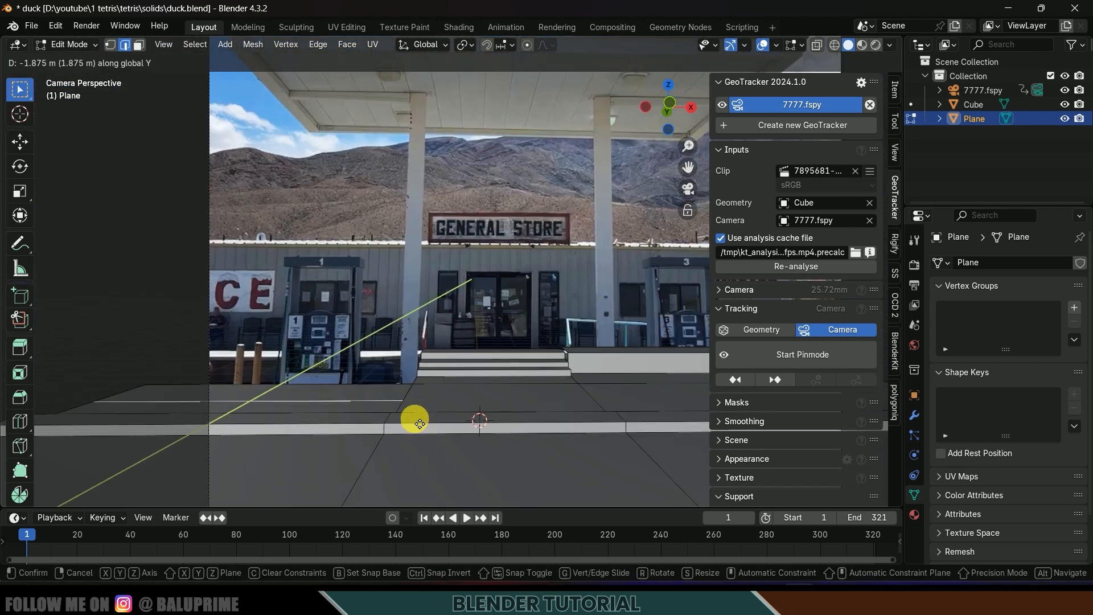
{"action": "middle_click_drag", "start_coordinate": [437, 383], "coordinate": [312, 420], "text": "alt"}
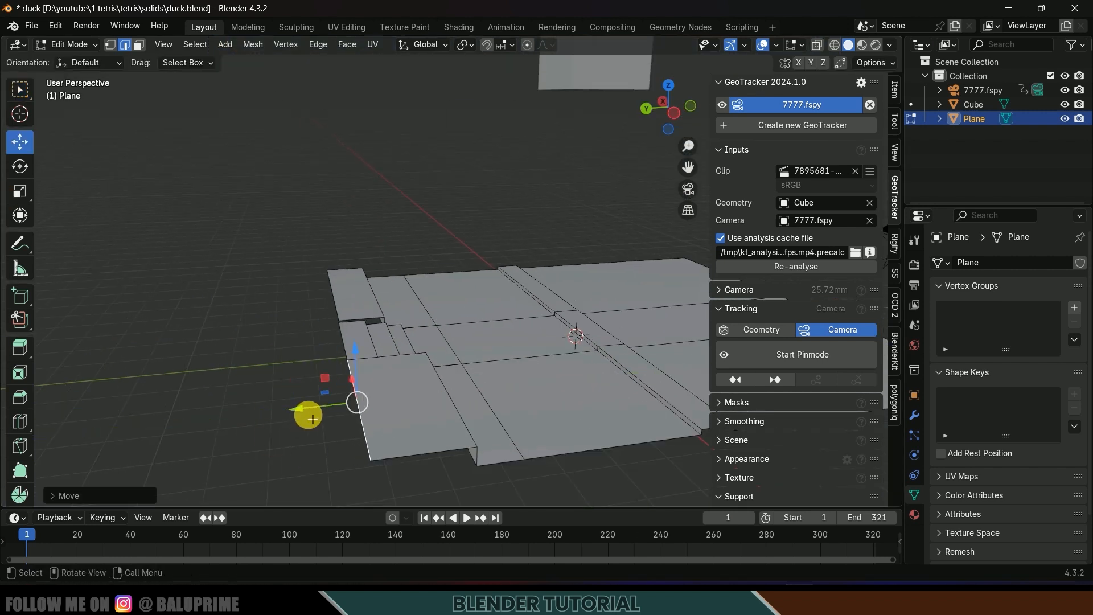
Step: Shape the cube into the canopy's left support column in camera view and duplicate it for the right column
{"action": "key", "text": "KP_0"}
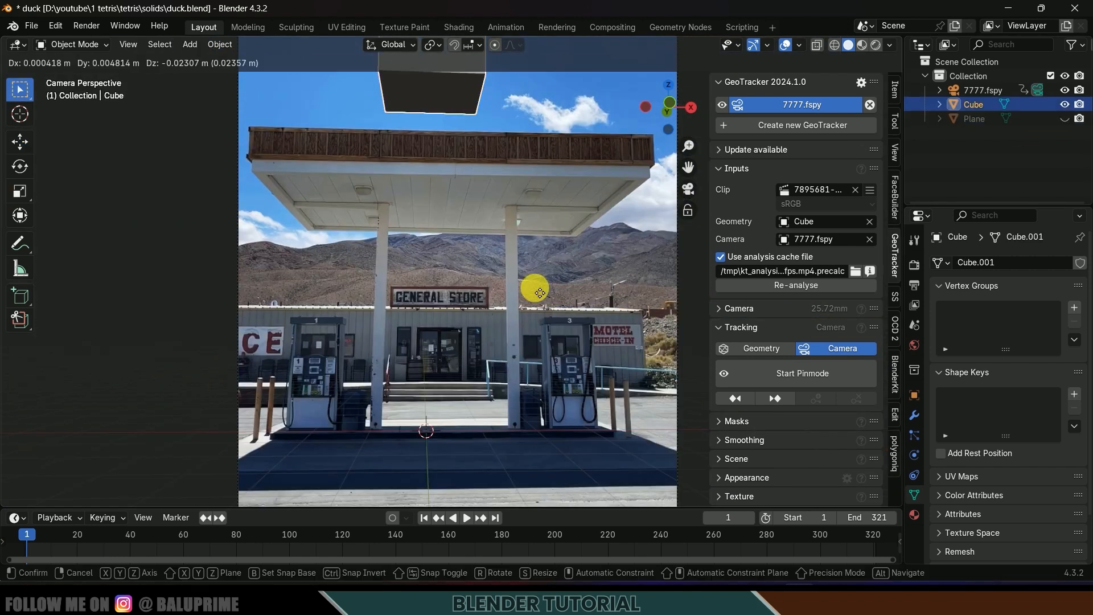
{"action": "scroll", "coordinate": [474, 326], "scroll_direction": "up", "scroll_amount": 3}
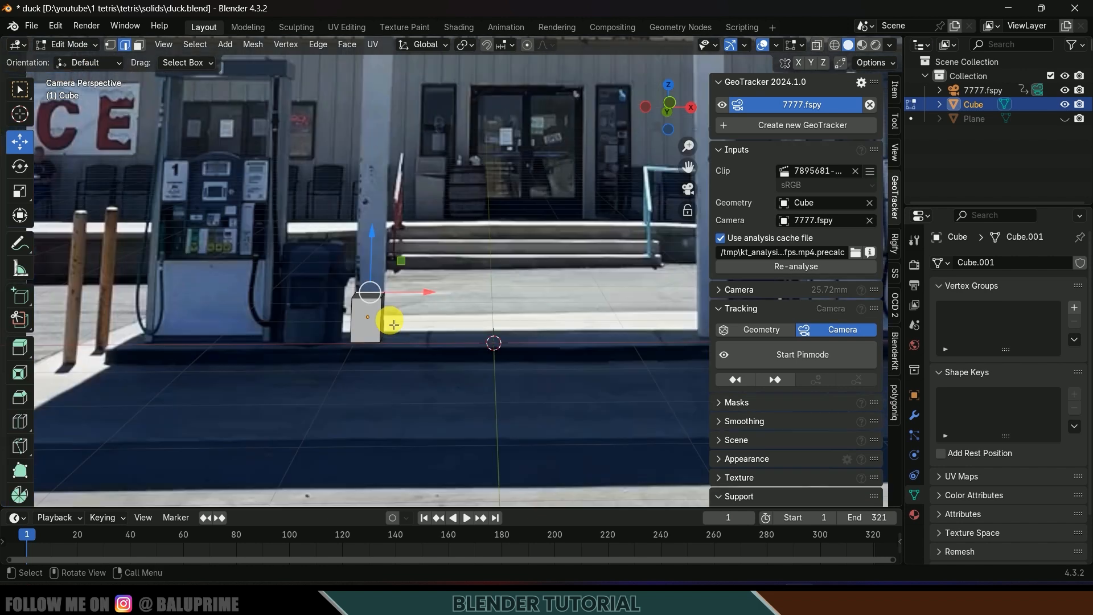
{"action": "scroll", "coordinate": [390, 317], "scroll_direction": "down", "scroll_amount": 3}
{"action": "key", "text": "shift+d"}
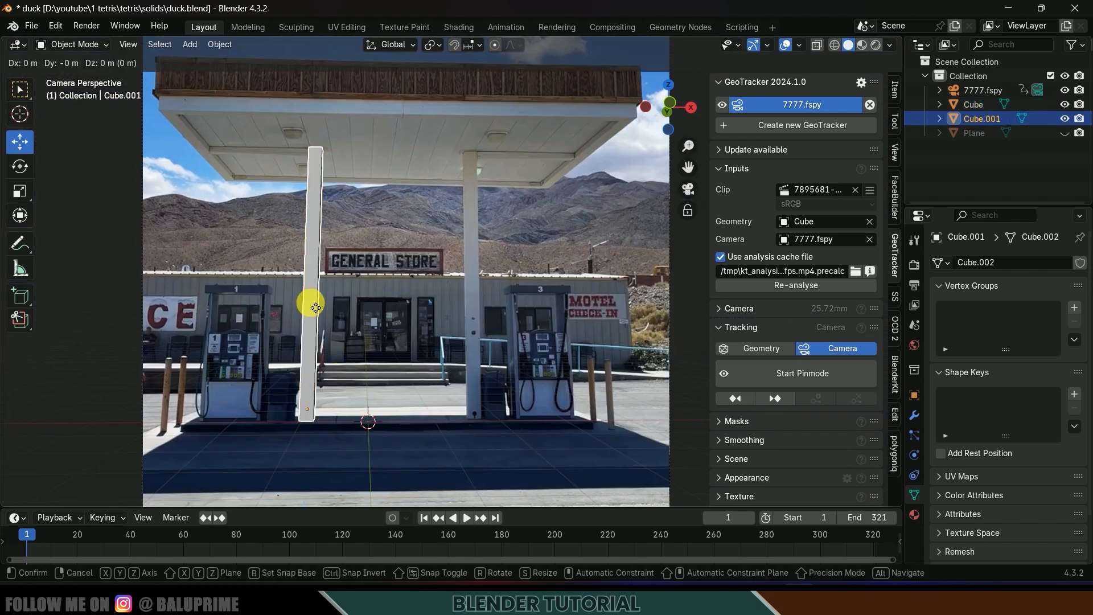
{"action": "left_click", "coordinate": [473, 308]}
{"action": "left_click", "coordinate": [310, 296]}
Step: Add a cube and place it on the ground at the base of the left gas pump
{"action": "key", "text": "shift+a"}
{"action": "key", "text": "shift+a"}
{"action": "mouse_move", "coordinate": [417, 306]}
{"action": "left_click", "coordinate": [481, 318]}
{"action": "left_click_drag", "start_coordinate": [278, 351], "coordinate": [279, 332]}
{"action": "scroll", "coordinate": [398, 341], "scroll_direction": "up", "scroll_amount": 4}
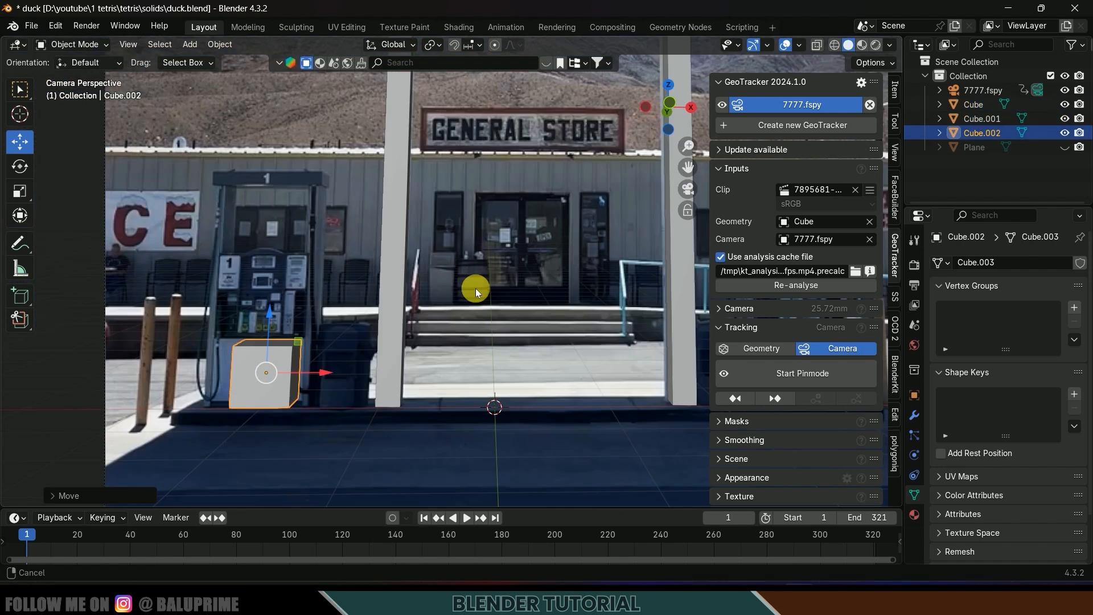
Step: Scale and stretch the cube into the left gas pump's shape, and duplicate it for the right pump
{"action": "scroll", "coordinate": [273, 364], "scroll_direction": "up", "scroll_amount": 2}
{"action": "key", "text": "s"}
{"action": "key", "text": "x"}
{"action": "left_click_drag", "start_coordinate": [342, 353], "coordinate": [347, 354]}
{"action": "key", "text": "Tab"}
{"action": "left_click_drag", "start_coordinate": [295, 305], "coordinate": [298, 85]}
{"action": "key", "text": "s"}
{"action": "key", "text": "Tab"}
{"action": "scroll", "coordinate": [498, 254], "scroll_direction": "down", "scroll_amount": 4}
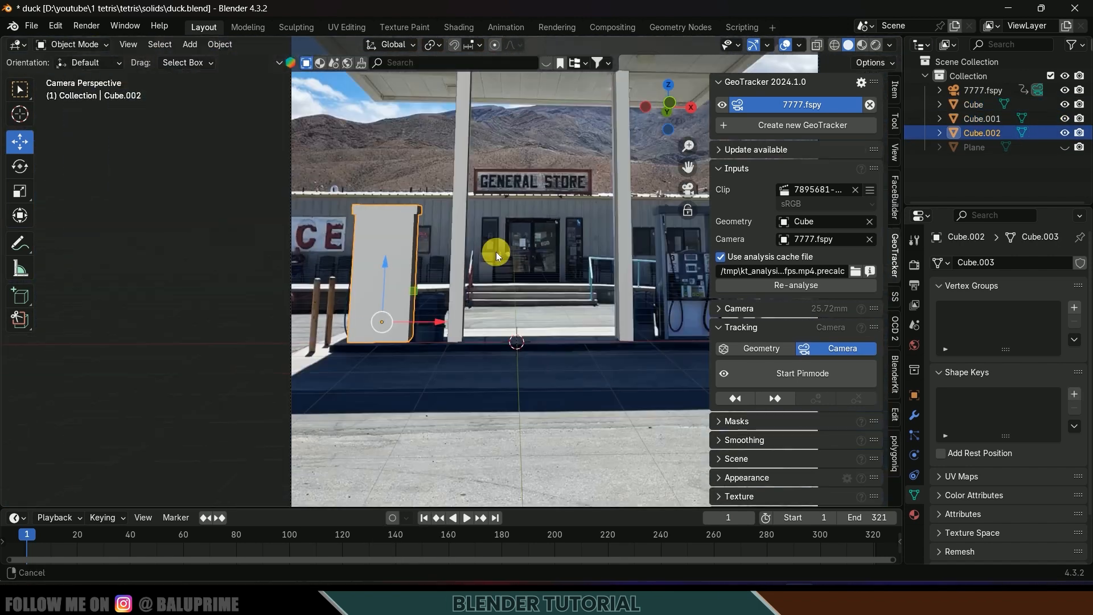
{"action": "key", "text": "shift+d"}
Step: Add a cylinder, scale it down, and move it to the bollards beside the left gas pump
{"action": "scroll", "coordinate": [363, 359], "scroll_direction": "up", "scroll_amount": 2}
{"action": "key", "text": "shift+a"}
{"action": "left_click", "coordinate": [501, 346]}
{"action": "key", "text": "s"}
{"action": "left_click_drag", "start_coordinate": [529, 349], "coordinate": [290, 366]}
Step: Resize the cylinder to the bollard's thickness and raise its top to the bollard's height
{"action": "scroll", "coordinate": [290, 367], "scroll_direction": "up", "scroll_amount": 6}
{"action": "key", "text": "s"}
{"action": "left_click", "coordinate": [454, 382]}
{"action": "key", "text": "Tab"}
{"action": "left_click_drag", "start_coordinate": [336, 259], "coordinate": [356, 102]}
{"action": "key", "text": "Tab"}
Step: Duplicate the bollard for its neighbour, and copy the pair along X to the bollards beside the right gas pump
{"action": "key", "text": "shift+d"}
{"action": "scroll", "coordinate": [415, 315], "scroll_direction": "down", "scroll_amount": 5}
{"action": "key", "text": "shift+d"}
{"action": "key", "text": "x"}
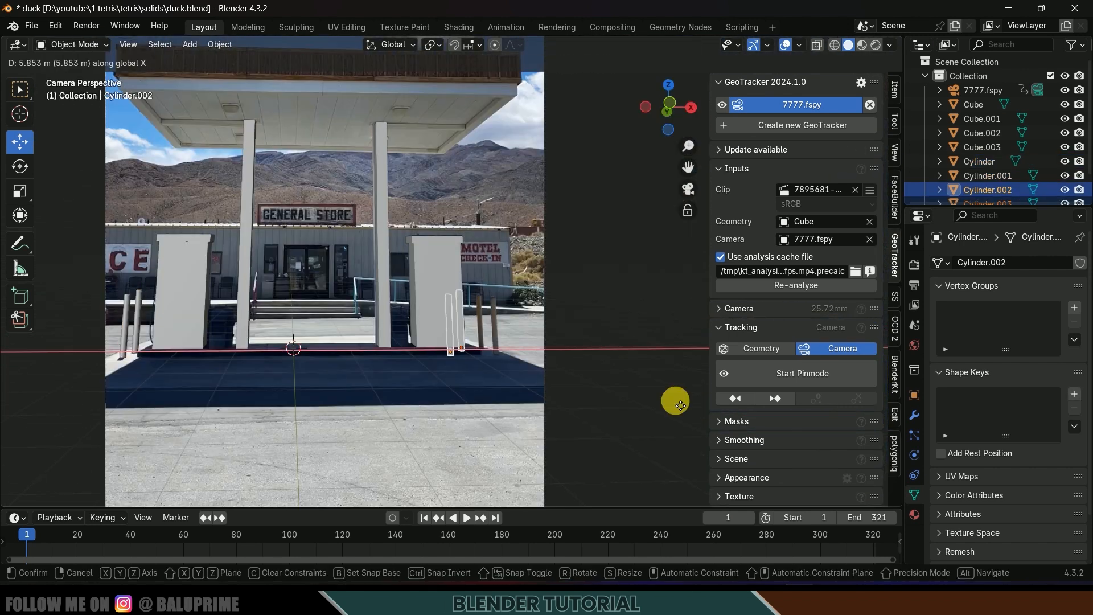
{"action": "left_click", "coordinate": [709, 405]}
{"action": "scroll", "coordinate": [541, 364], "scroll_direction": "up", "scroll_amount": 4}
{"action": "key", "text": "g"}
{"action": "key", "text": "x"}
{"action": "left_click", "coordinate": [579, 429]}
Step: Add a cube for the canopy roof and save the file
{"action": "scroll", "coordinate": [468, 291], "scroll_direction": "down", "scroll_amount": 6}
{"action": "key", "text": "shift+a"}
{"action": "key", "text": "ctrl+s"}
{"action": "middle_click_drag", "start_coordinate": [447, 188], "coordinate": [420, 297]}
{"action": "key", "text": "KP_0"}
Step: Scale the cube in X and Y and position it as a slab matching the canopy in the footage
{"action": "key", "text": "s"}
{"action": "key", "text": "shift+z"}
{"action": "left_click", "coordinate": [390, 452]}
{"action": "scroll", "coordinate": [387, 234], "scroll_direction": "up", "scroll_amount": 3}
{"action": "key", "text": "g"}
{"action": "key", "text": "s"}
{"action": "left_click", "coordinate": [348, 204]}
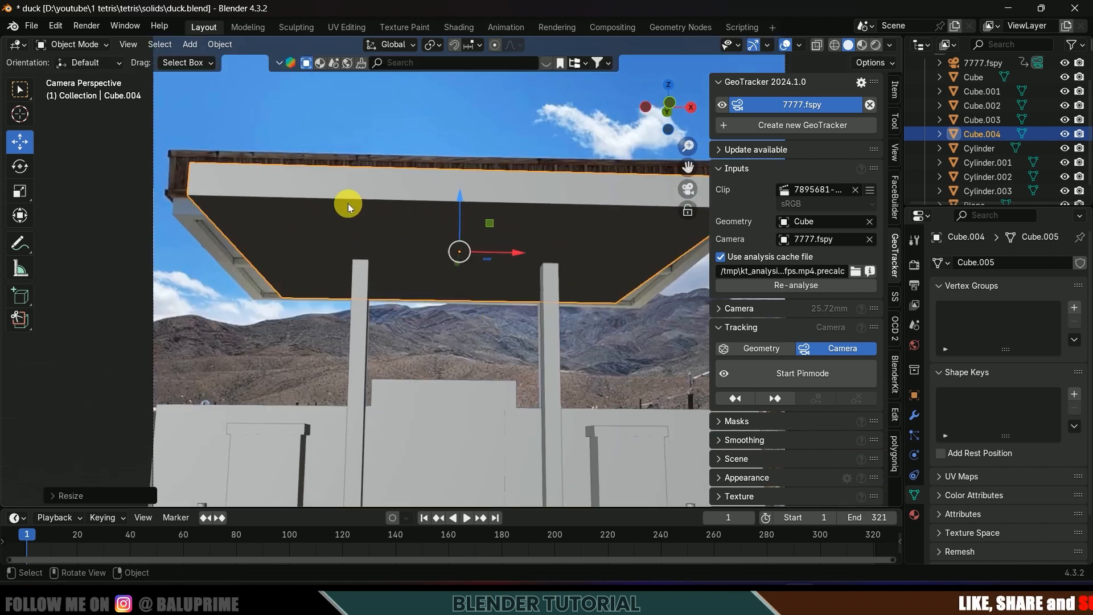
Step: Move the canopy slab's left and right corner vertices to match the white lower edge of the canopy
{"action": "key", "text": "Tab"}
{"action": "left_click", "coordinate": [188, 195]}
{"action": "left_click_drag", "start_coordinate": [189, 158], "coordinate": [187, 178]}
{"action": "left_click_drag", "start_coordinate": [246, 213], "coordinate": [232, 210]}
{"action": "middle_click_drag", "start_coordinate": [513, 197], "coordinate": [316, 216], "text": "shift"}
{"action": "left_click", "coordinate": [551, 178]}
{"action": "left_click_drag", "start_coordinate": [551, 139], "coordinate": [552, 154]}
{"action": "middle_click_drag", "start_coordinate": [552, 228], "coordinate": [460, 298]}
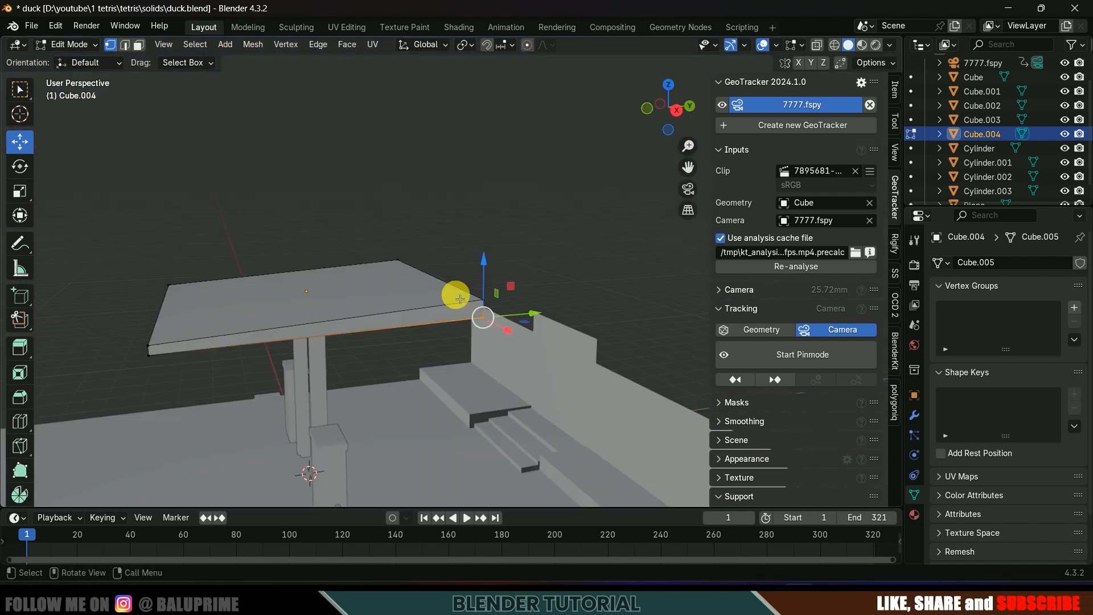
{"action": "key", "text": "KP_0"}
{"action": "key", "text": "Tab"}
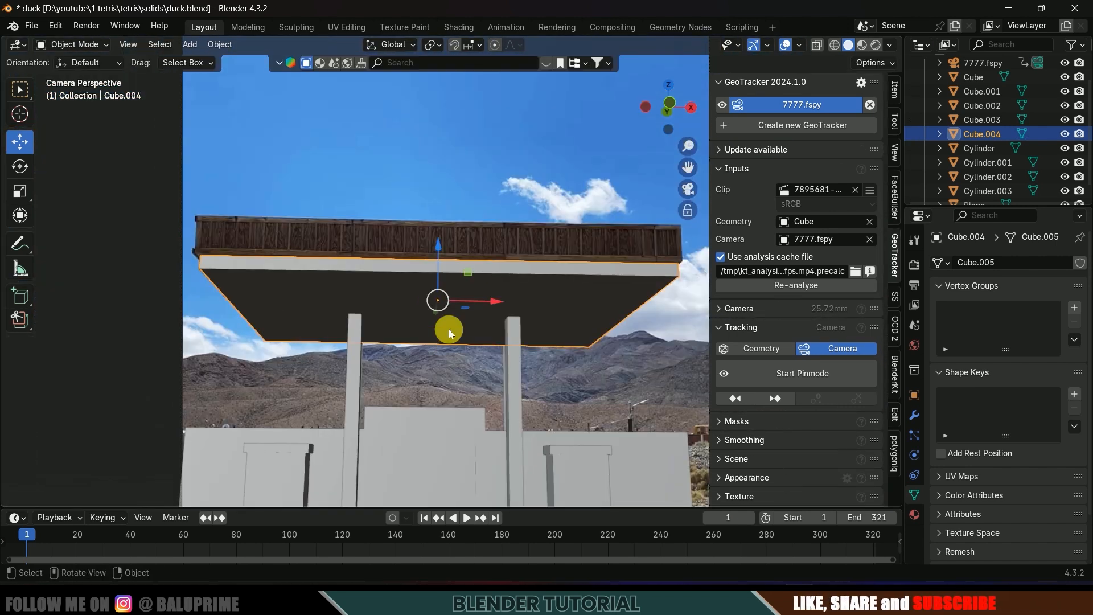
Step: Duplicate the canopy slab upward along Z and scale the copy along Z to match the brown wooden fascia
{"action": "key", "text": "shift+d"}
{"action": "key", "text": "z"}
{"action": "left_click", "coordinate": [448, 295]}
{"action": "key", "text": "s"}
{"action": "key", "text": "z"}
{"action": "left_click", "coordinate": [439, 214]}
Step: Adjust the upper slab's end vertices to match the ends of the brown fascia, and save the file
{"action": "key", "text": "Tab"}
{"action": "scroll", "coordinate": [421, 257], "scroll_direction": "up", "scroll_amount": 2}
{"action": "middle_click_drag", "start_coordinate": [397, 325], "coordinate": [278, 365], "text": "shift"}
{"action": "left_click", "coordinate": [615, 266]}
{"action": "left_click", "coordinate": [619, 316], "text": "shift"}
{"action": "middle_click_drag", "start_coordinate": [408, 308], "coordinate": [664, 334], "text": "shift"}
{"action": "left_click", "coordinate": [251, 281]}
{"action": "left_click_drag", "start_coordinate": [312, 284], "coordinate": [308, 285]}
{"action": "key", "text": "Tab"}
{"action": "scroll", "coordinate": [352, 358], "scroll_direction": "down", "scroll_amount": 6}
{"action": "key", "text": "ctrl+s"}
{"action": "scroll", "coordinate": [373, 307], "scroll_direction": "up", "scroll_amount": 2}
{"action": "middle_click_drag", "start_coordinate": [373, 304], "coordinate": [406, 330]}
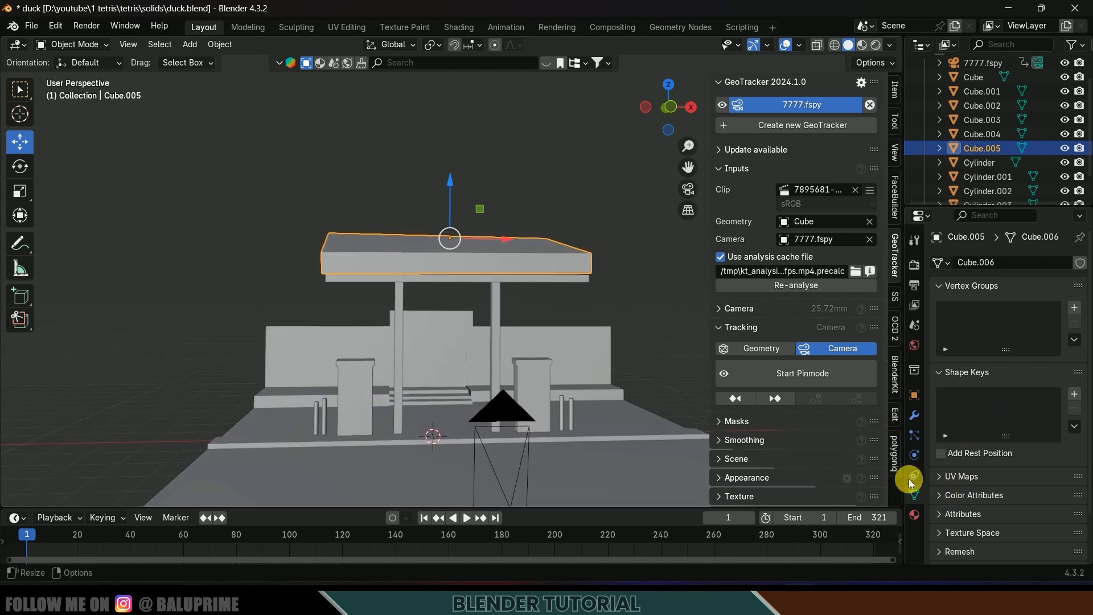
Step: Add Collision physics to the upper canopy slab and the ground plane
{"action": "left_click", "coordinate": [915, 456]}
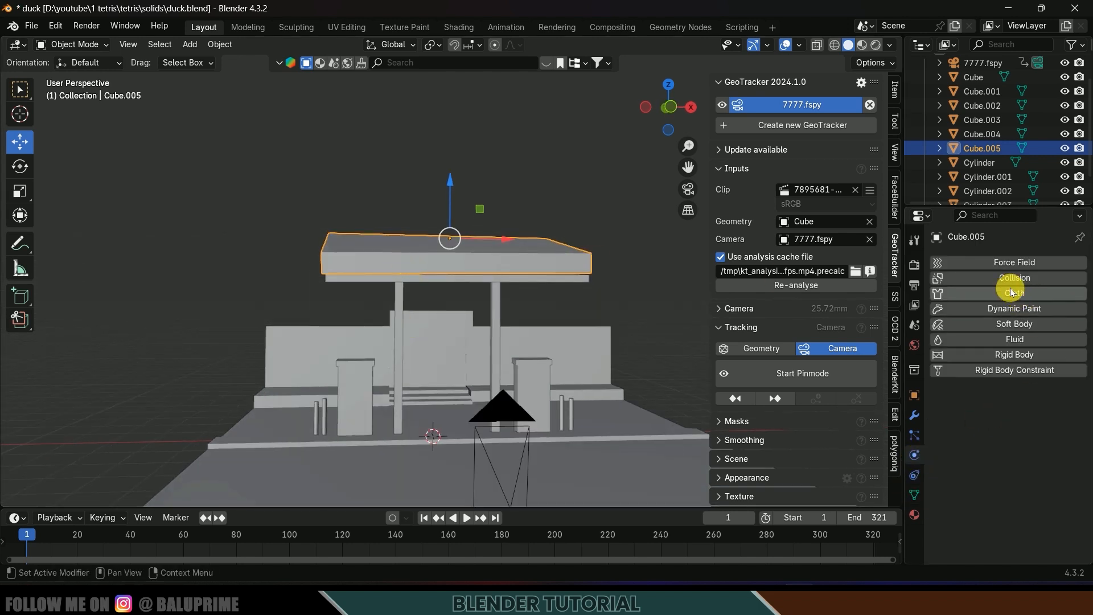
{"action": "left_click", "coordinate": [948, 279]}
{"action": "middle_click_drag", "start_coordinate": [455, 319], "coordinate": [425, 279]}
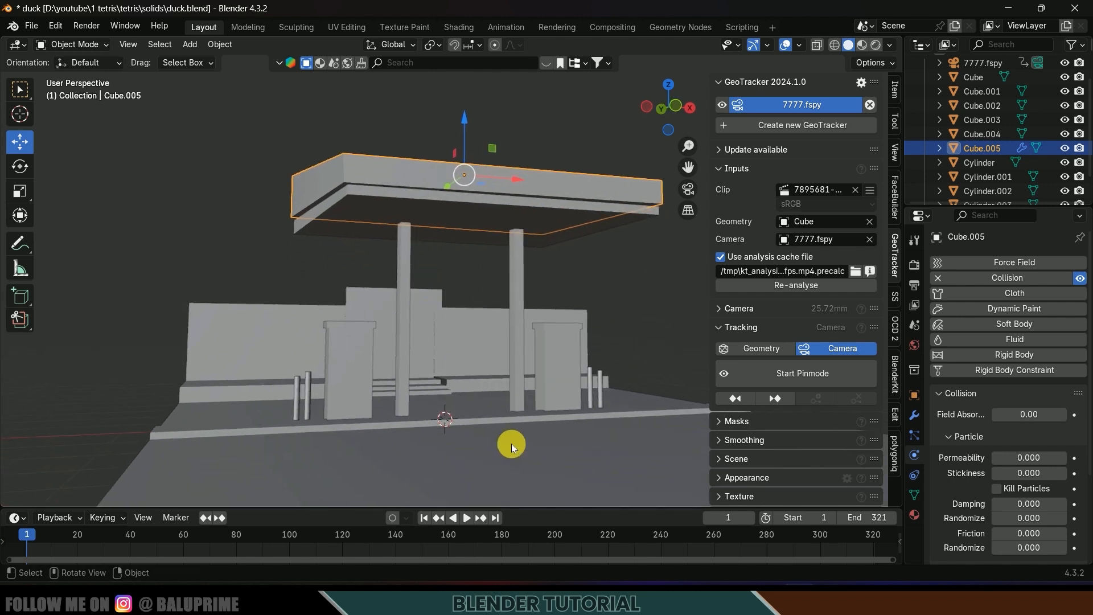
{"action": "left_click", "coordinate": [527, 430]}
{"action": "left_click", "coordinate": [1005, 280]}
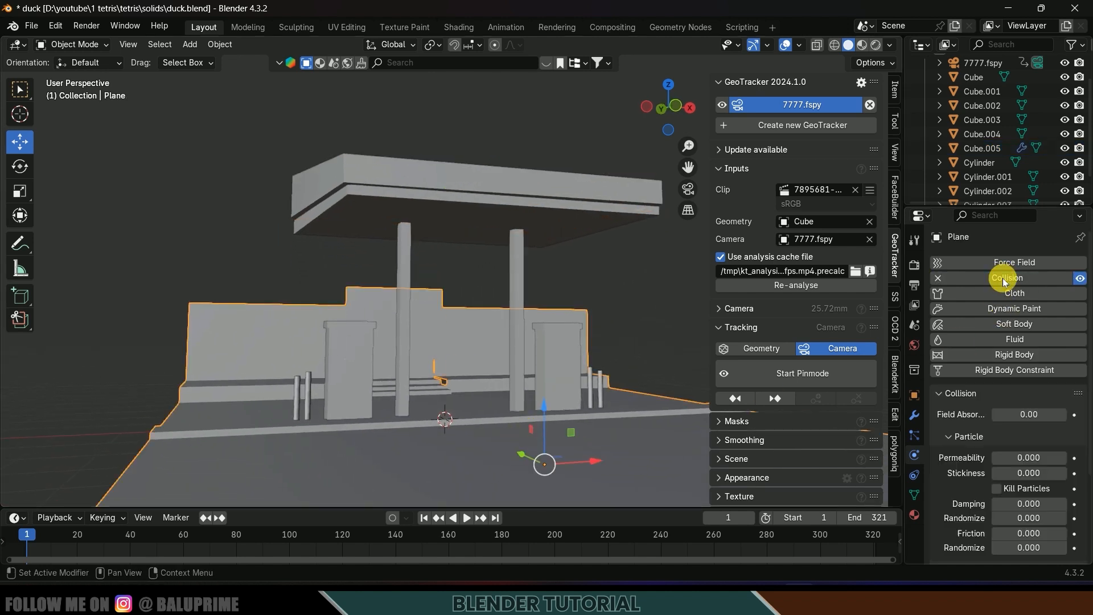
Step: Add Collision physics to the canopy pillars and both fuel pump blocks
{"action": "left_click", "coordinate": [522, 339]}
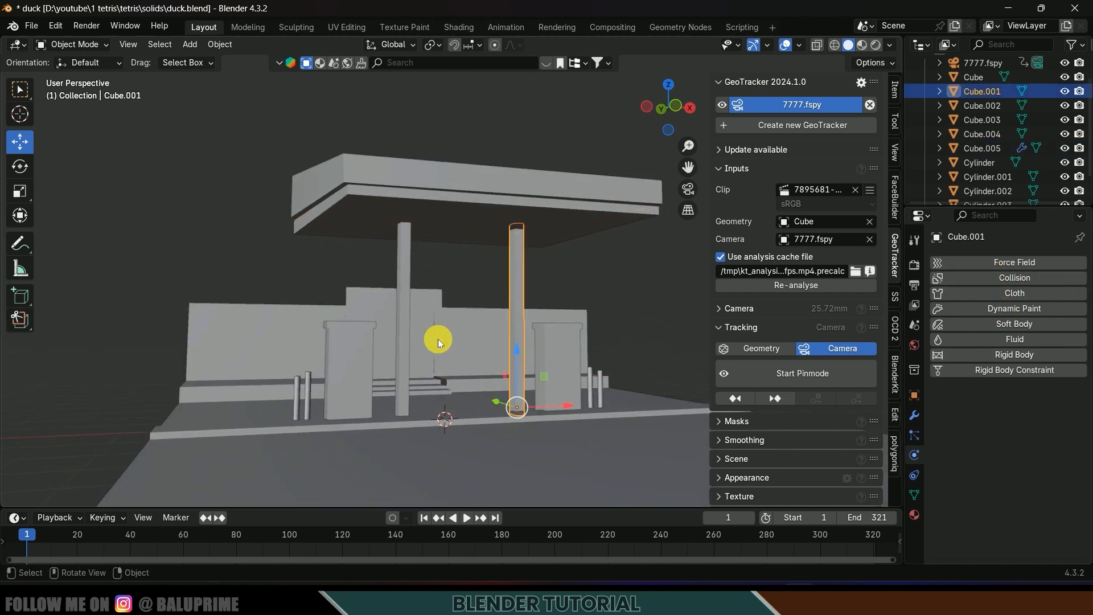
{"action": "left_click", "coordinate": [400, 340], "text": "shift"}
{"action": "left_click", "coordinate": [1014, 279]}
{"action": "left_click", "coordinate": [558, 359]}
{"action": "left_click", "coordinate": [1015, 279]}
{"action": "left_click", "coordinate": [350, 365]}
{"action": "left_click", "coordinate": [1013, 279]}
Step: Add Collision physics to the bollards on both sides, the remaining pillar and the lower canopy slab
{"action": "left_click", "coordinate": [296, 393]}
{"action": "left_click", "coordinate": [1014, 279]}
{"action": "left_click", "coordinate": [600, 390]}
{"action": "left_click", "coordinate": [1007, 278]}
{"action": "left_click", "coordinate": [517, 336]}
{"action": "left_click", "coordinate": [1007, 279]}
{"action": "left_click", "coordinate": [419, 204]}
{"action": "left_click", "coordinate": [1007, 278]}
Step: Play the footage through the camera to check the proxy geometry's alignment, and return to frame 1
{"action": "middle_click_drag", "start_coordinate": [563, 342], "coordinate": [502, 349]}
{"action": "scroll", "coordinate": [508, 347], "scroll_direction": "down", "scroll_amount": 3}
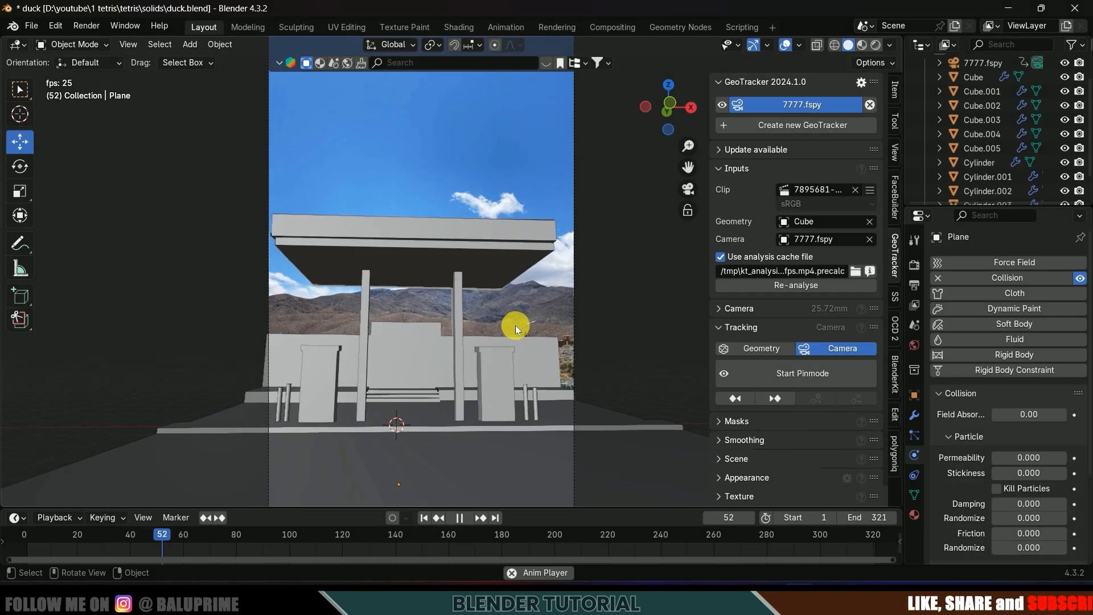
{"action": "left_click", "coordinate": [466, 519]}
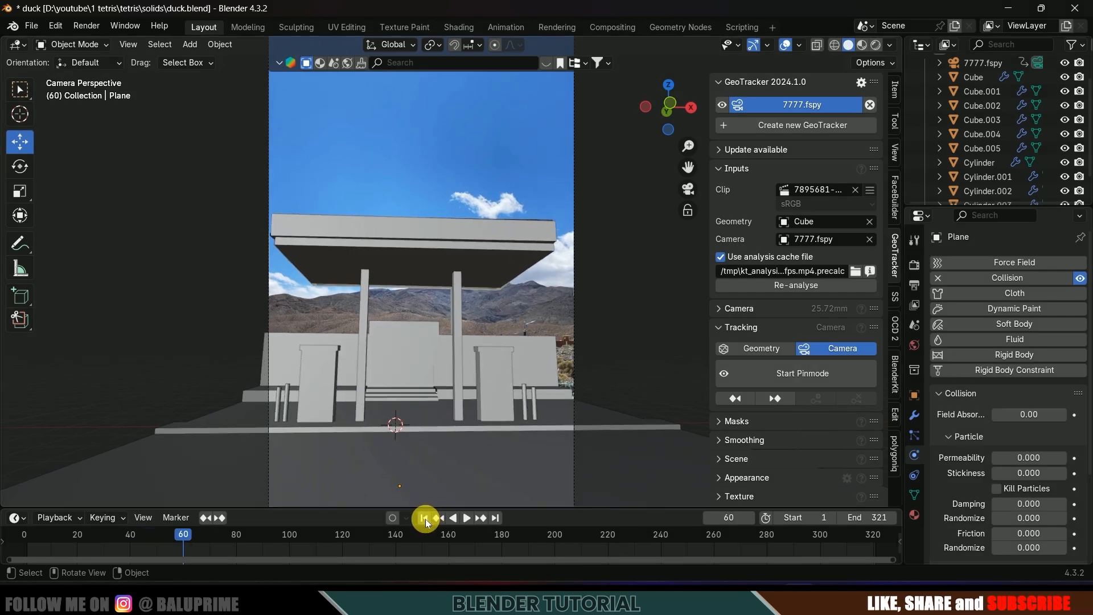
{"action": "left_click", "coordinate": [424, 518]}
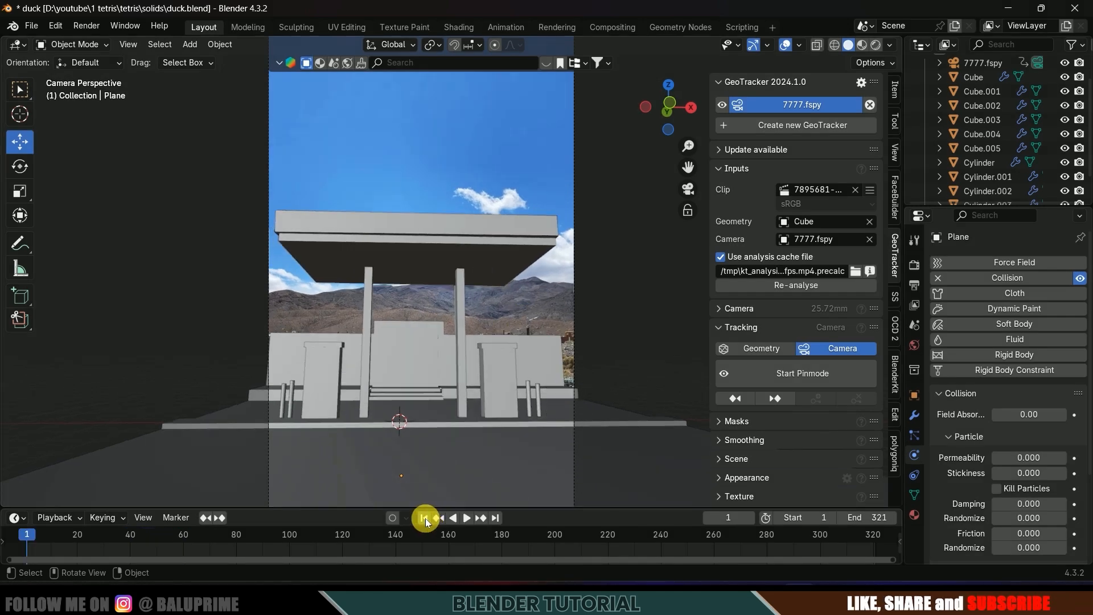
Step: Replace the GeoTracker geometry with the ground Plane and re-analyse the clip up to frame 321
{"action": "left_click", "coordinate": [462, 459]}
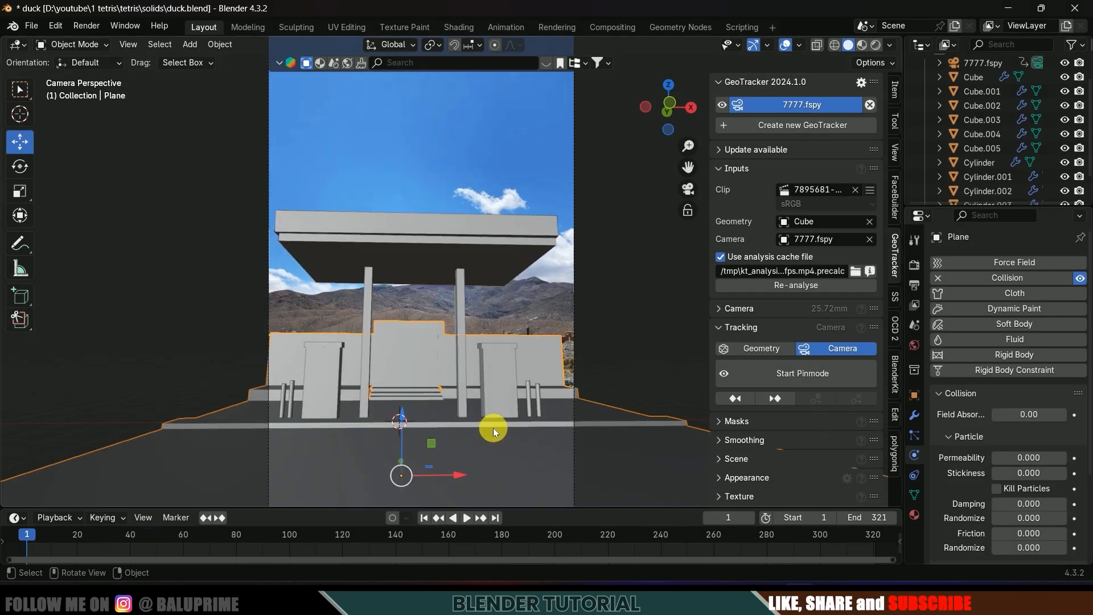
{"action": "left_click", "coordinate": [870, 222]}
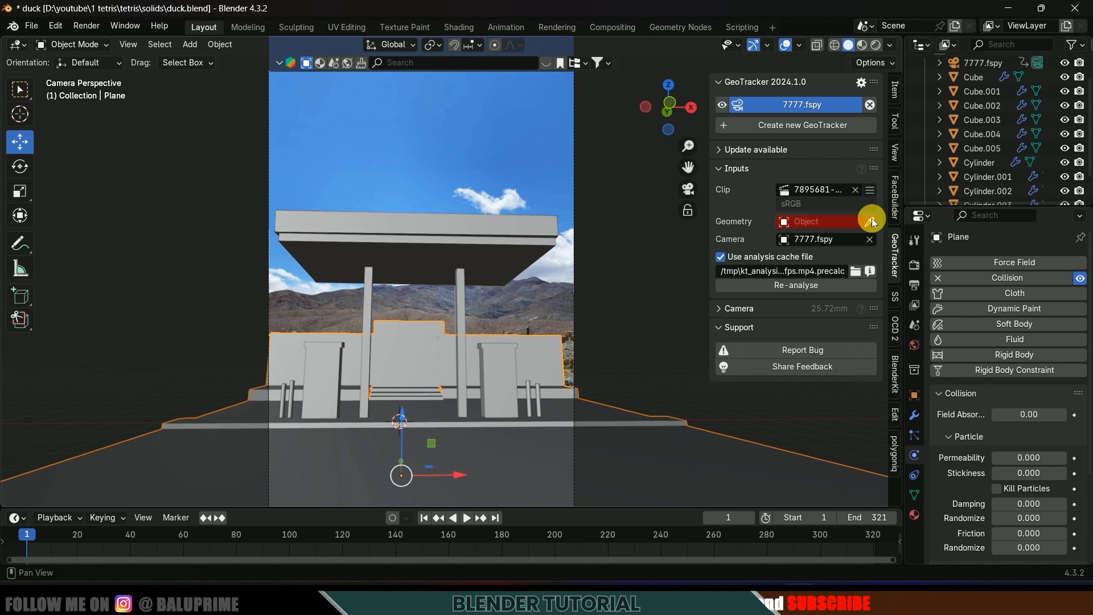
{"action": "left_click", "coordinate": [514, 459]}
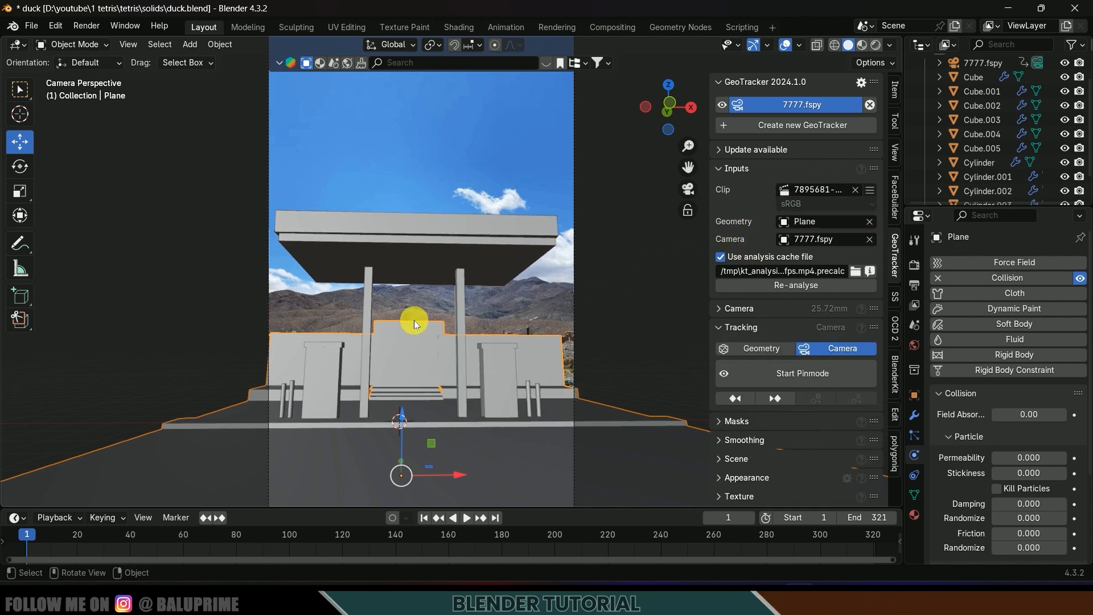
{"action": "left_click", "coordinate": [796, 285]}
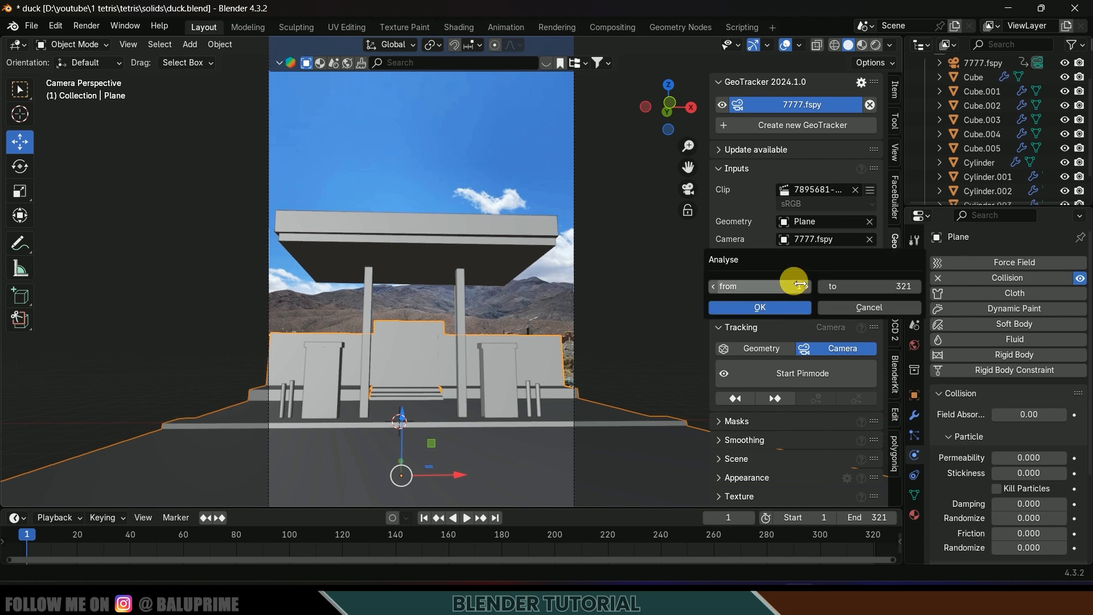
{"action": "left_click", "coordinate": [773, 312]}
{"action": "left_click", "coordinate": [714, 363]}
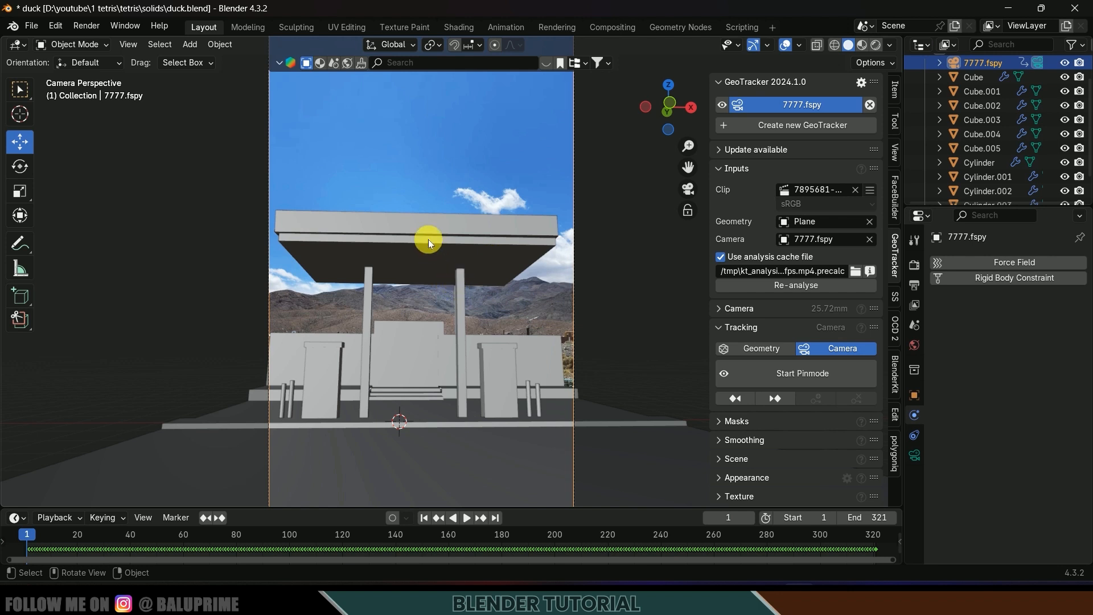
Step: Track the camera forward to frame 321 in GeoTracker's Pinmode, and exit Pinmode
{"action": "left_click", "coordinate": [439, 435]}
{"action": "left_click", "coordinate": [828, 369]}
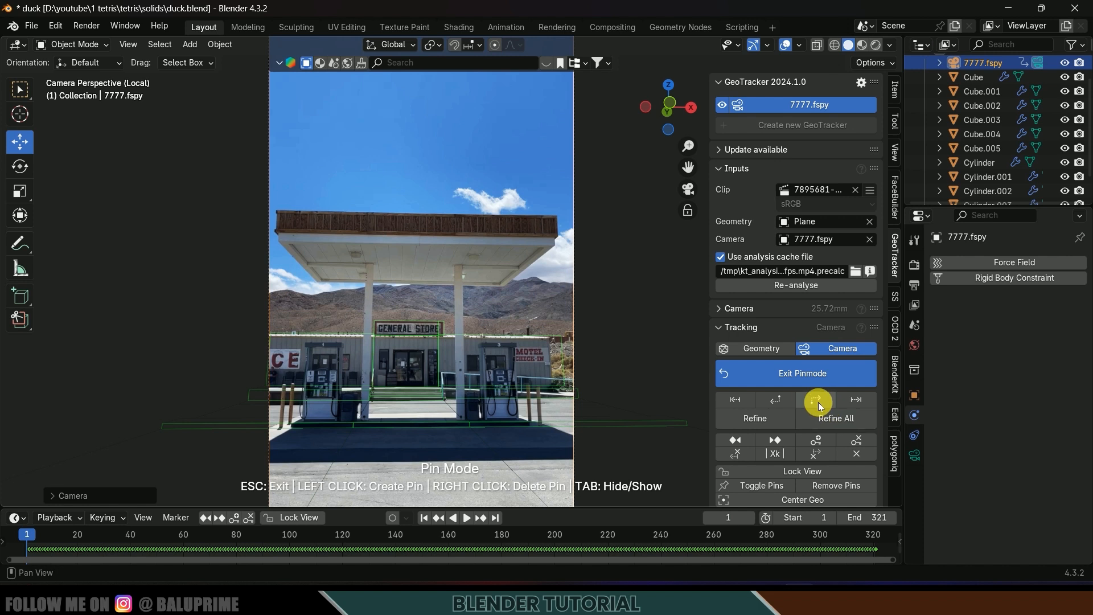
{"action": "left_click", "coordinate": [817, 400]}
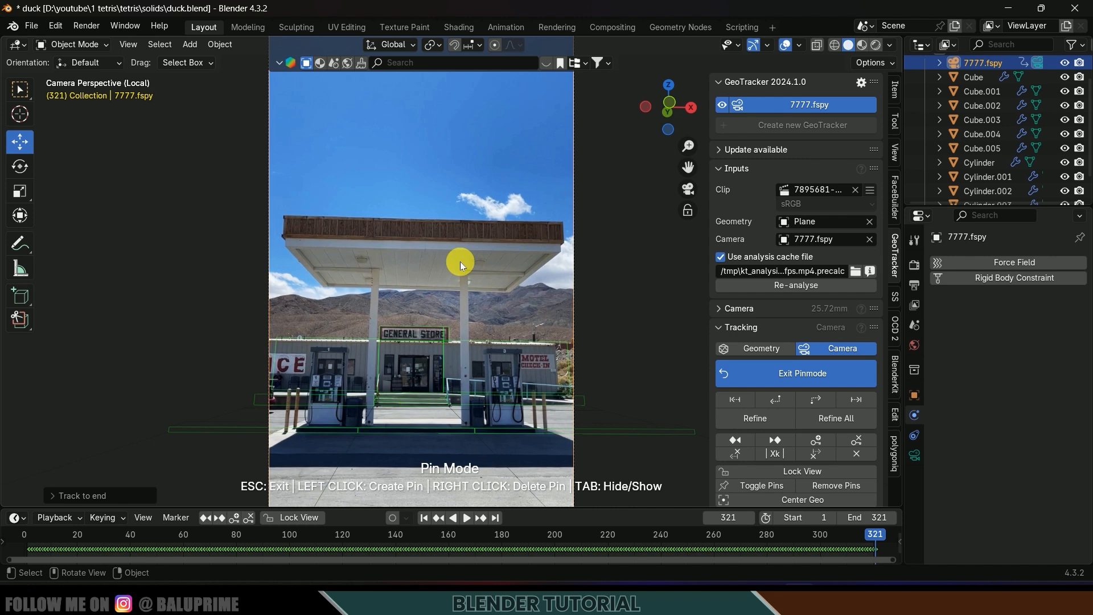
{"action": "left_click", "coordinate": [814, 373]}
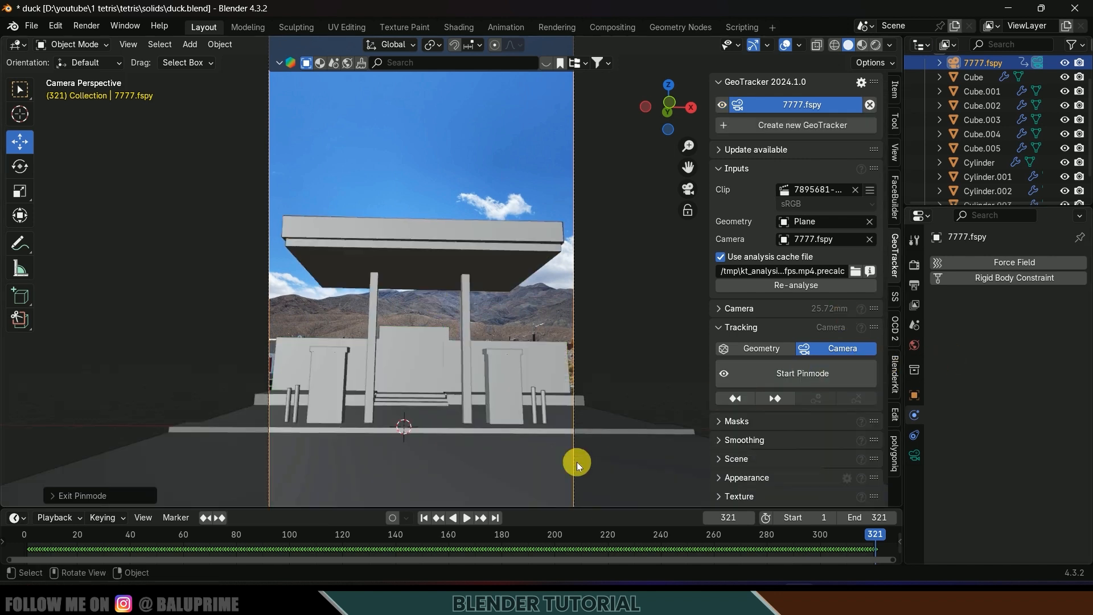
Step: Play the tracked shot from the first frame to check how the proxy geometry follows the footage
{"action": "left_click", "coordinate": [422, 518]}
{"action": "key", "text": "space"}
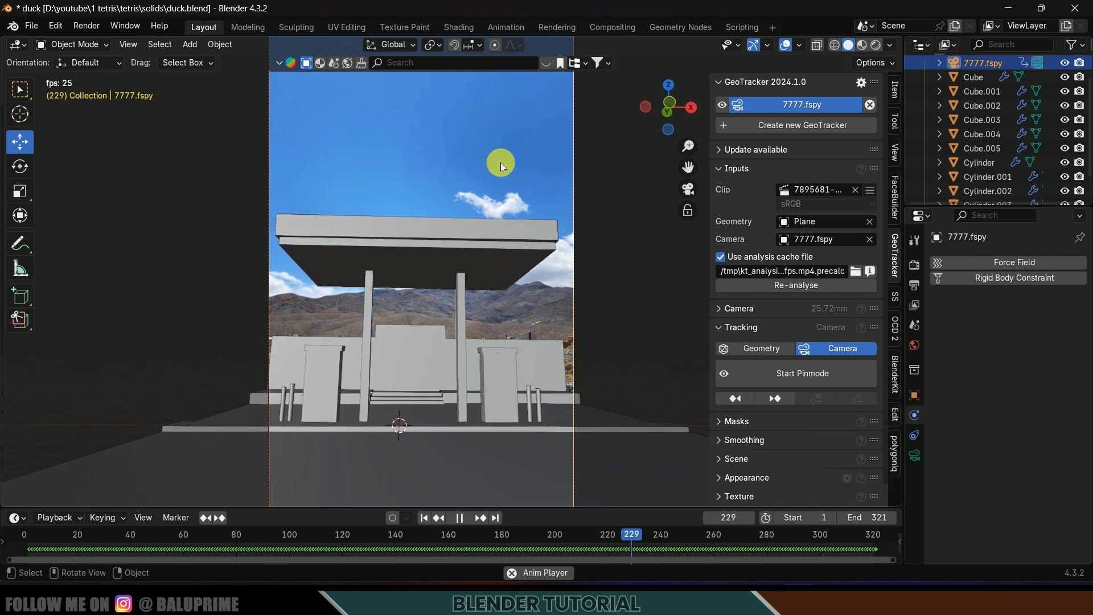
{"action": "key", "text": "space"}
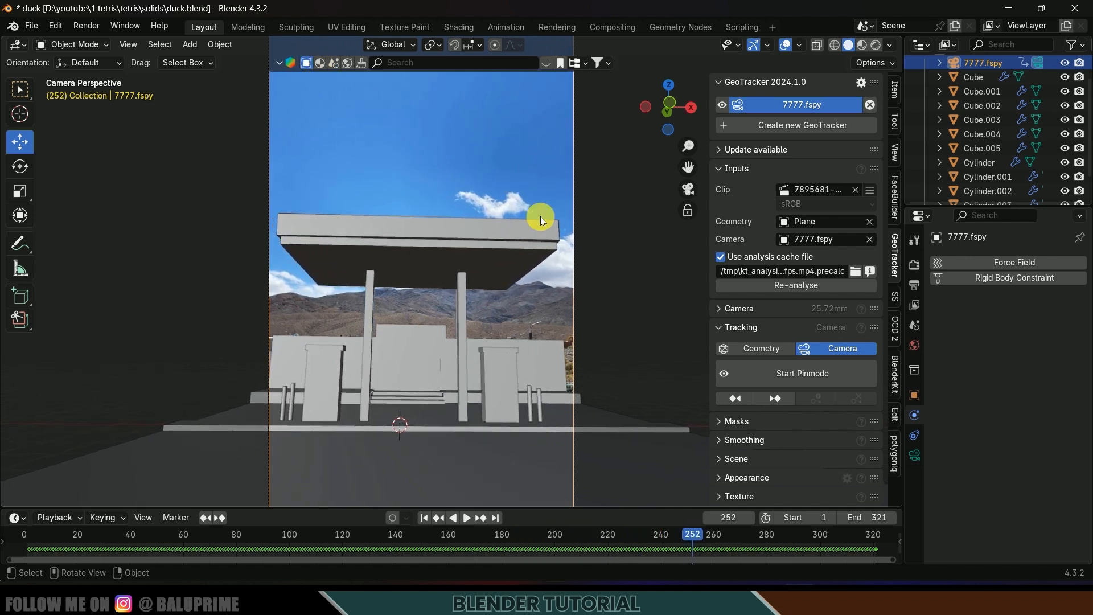
Step: Check the Collision physics settings of the upper and lower canopy slabs
{"action": "left_click", "coordinate": [422, 235]}
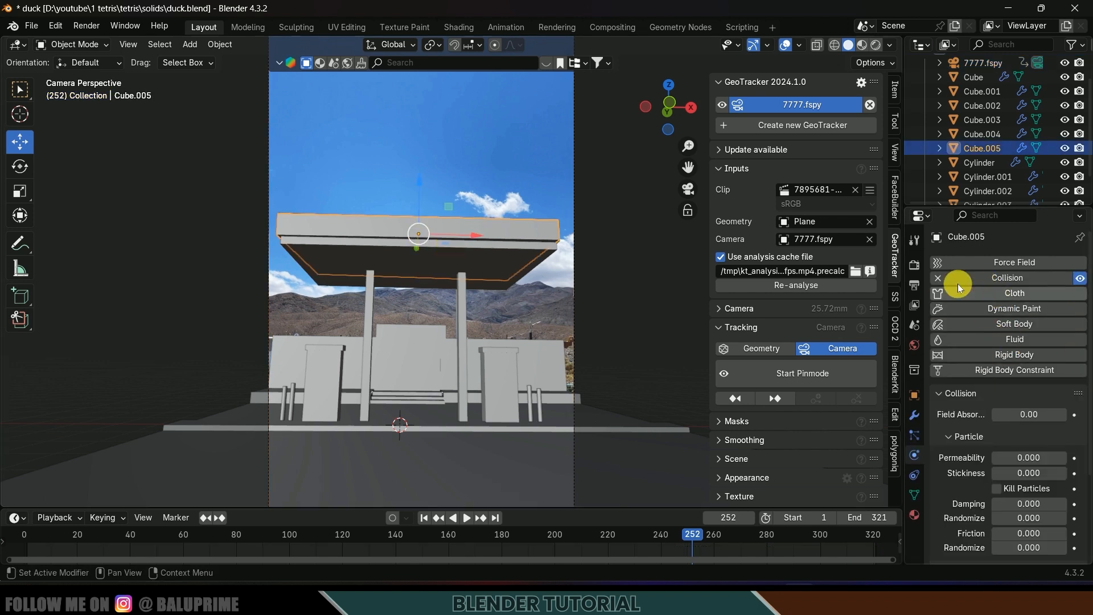
{"action": "left_click", "coordinate": [386, 258]}
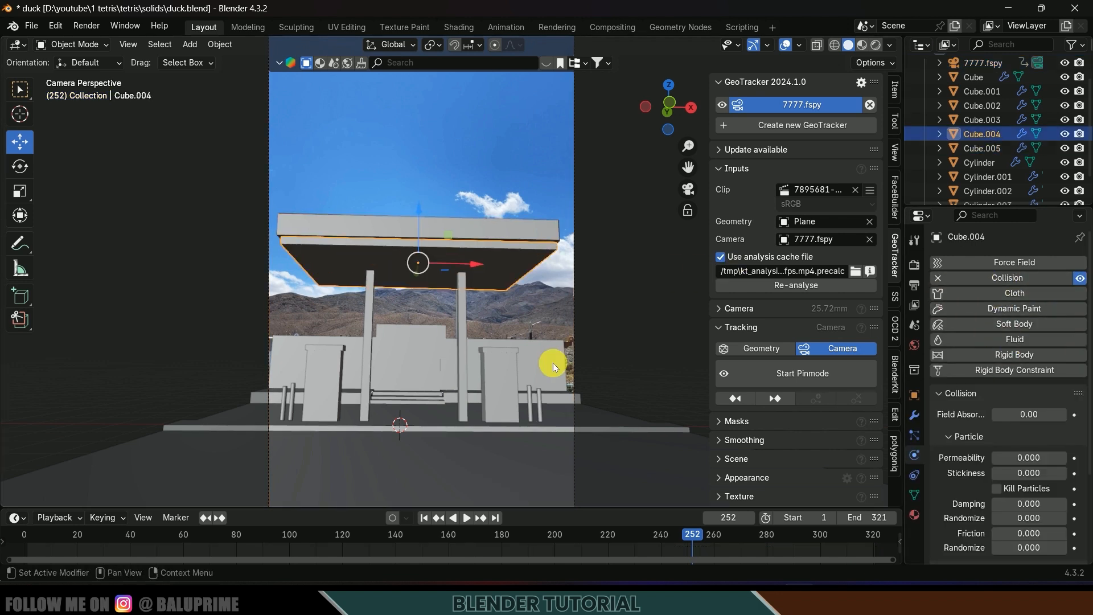
{"action": "left_click", "coordinate": [446, 149]}
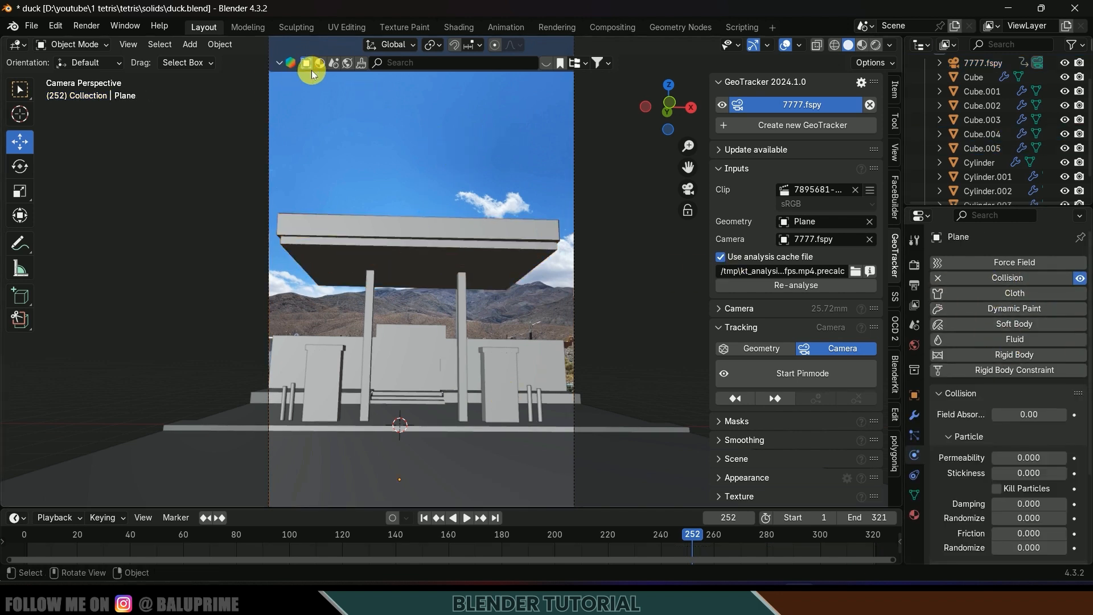
Step: Search the BlenderKit library for "duck" and add the Rubber Duck Toy model to the scene
{"action": "left_click", "coordinate": [482, 67]}
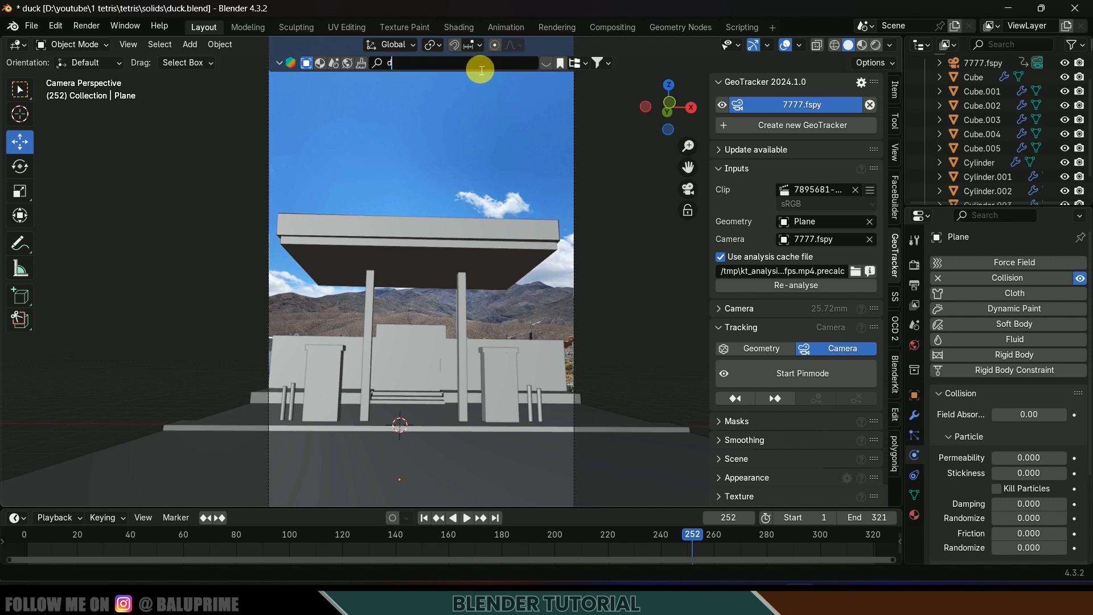
{"action": "mouse_move", "coordinate": [158, 133]}
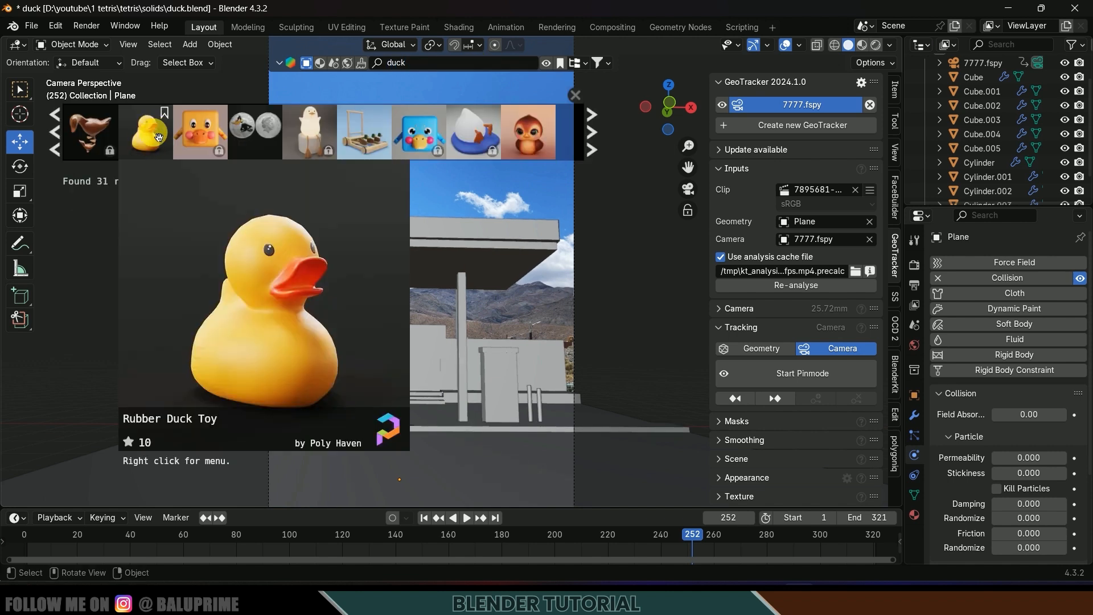
{"action": "left_click_drag", "start_coordinate": [161, 152], "coordinate": [508, 329]}
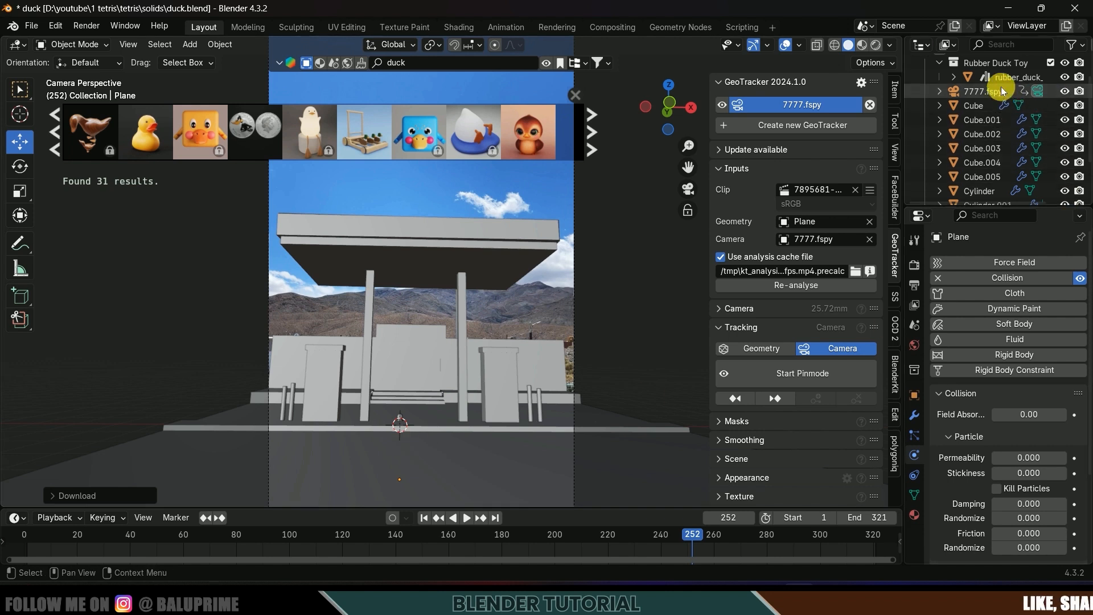
Step: Scale the rubber duck up about 10 times, raise it high above the canopy out of frame, and return to frame 1
{"action": "right_click", "coordinate": [1003, 80]}
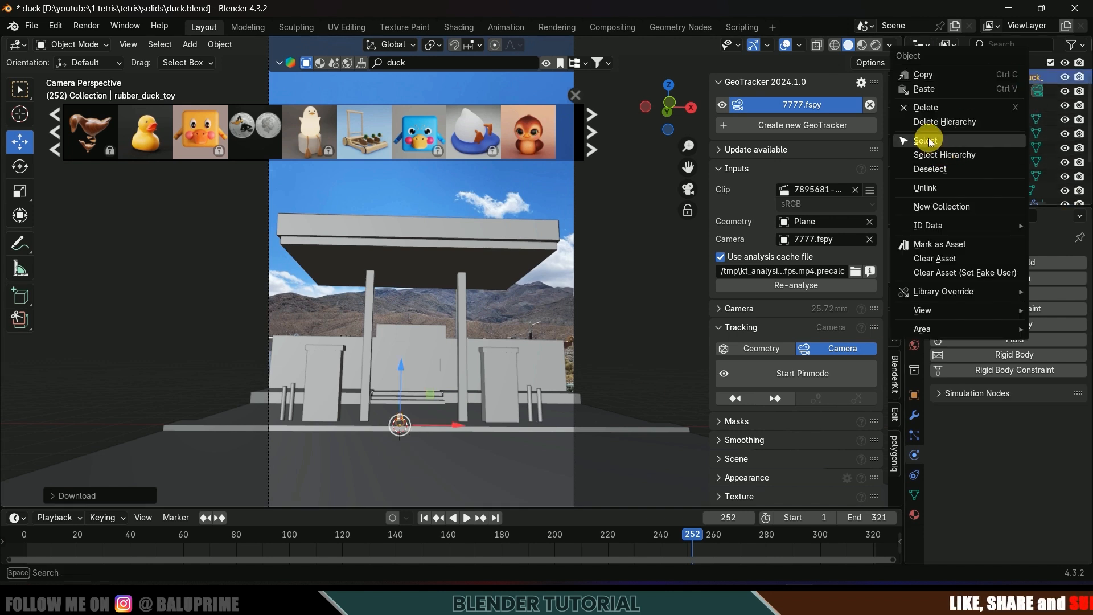
{"action": "key", "text": "s"}
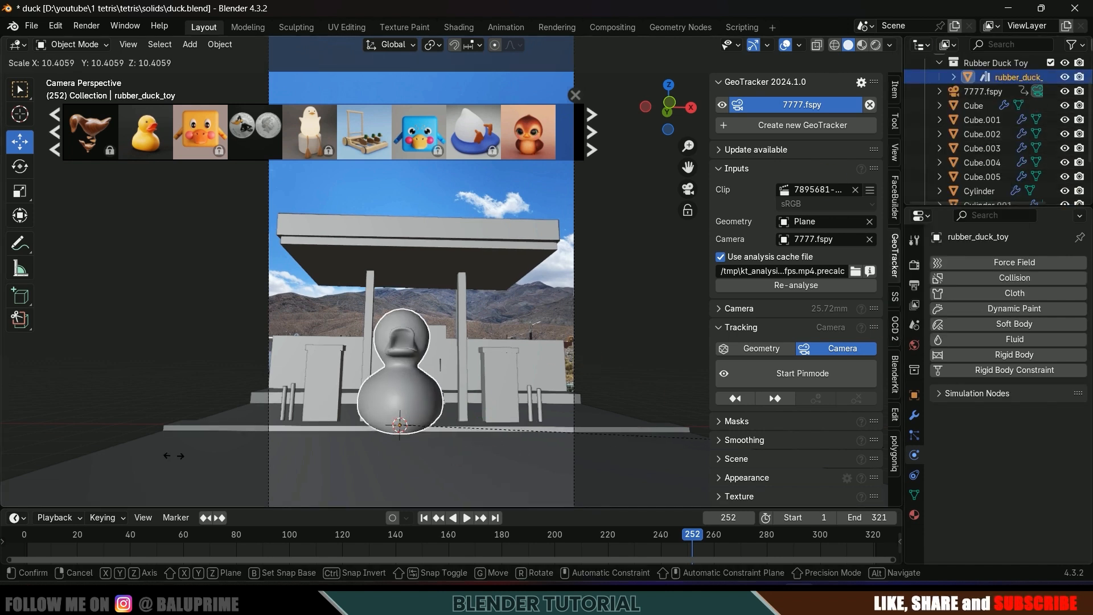
{"action": "left_click", "coordinate": [340, 418]}
{"action": "left_click_drag", "start_coordinate": [402, 372], "coordinate": [439, 176]}
{"action": "left_click", "coordinate": [574, 94]}
{"action": "middle_click_drag", "start_coordinate": [439, 176], "coordinate": [425, 227]}
{"action": "key", "text": "KP_0"}
{"action": "left_click", "coordinate": [425, 518]}
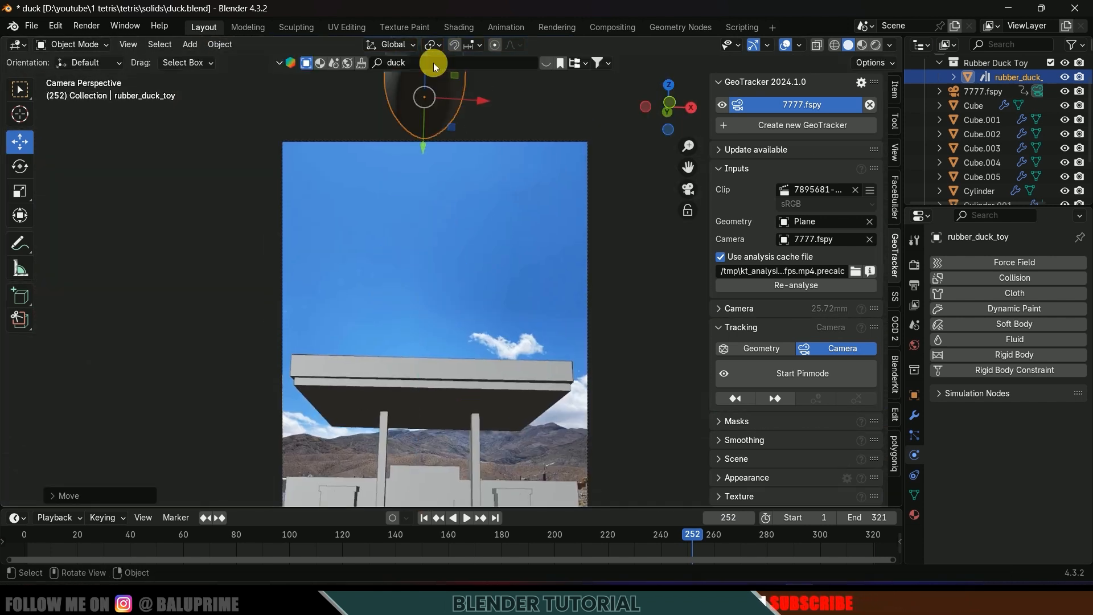
Step: Add Cloth physics to the rubber duck and enable Pressure with a value of 2
{"action": "middle_click_drag", "start_coordinate": [269, 249], "coordinate": [480, 267]}
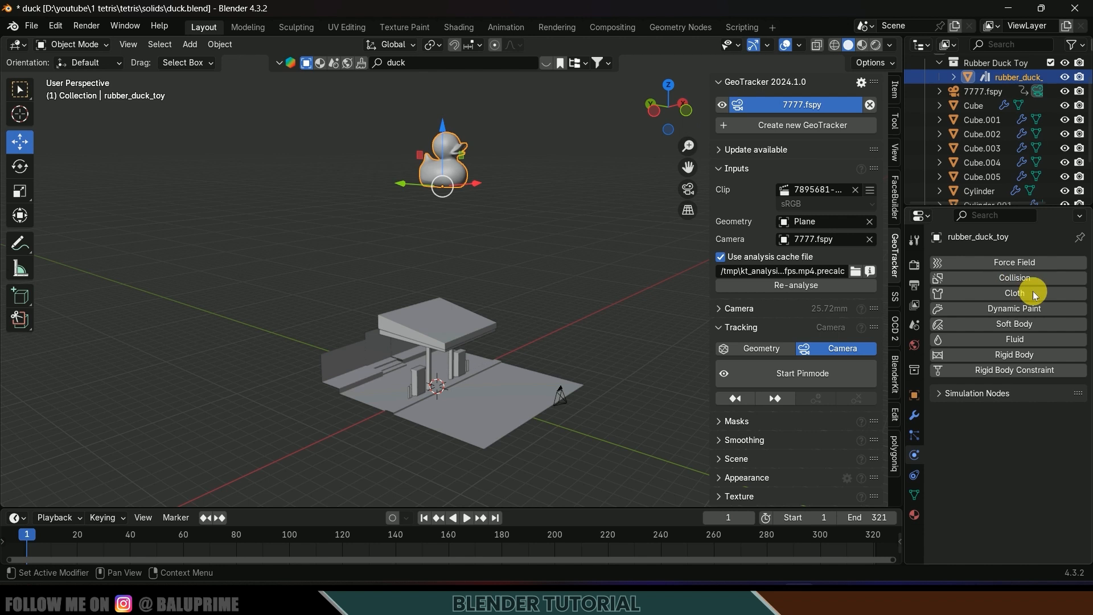
{"action": "left_click", "coordinate": [1011, 292]}
{"action": "scroll", "coordinate": [968, 424], "scroll_direction": "down", "scroll_amount": 5}
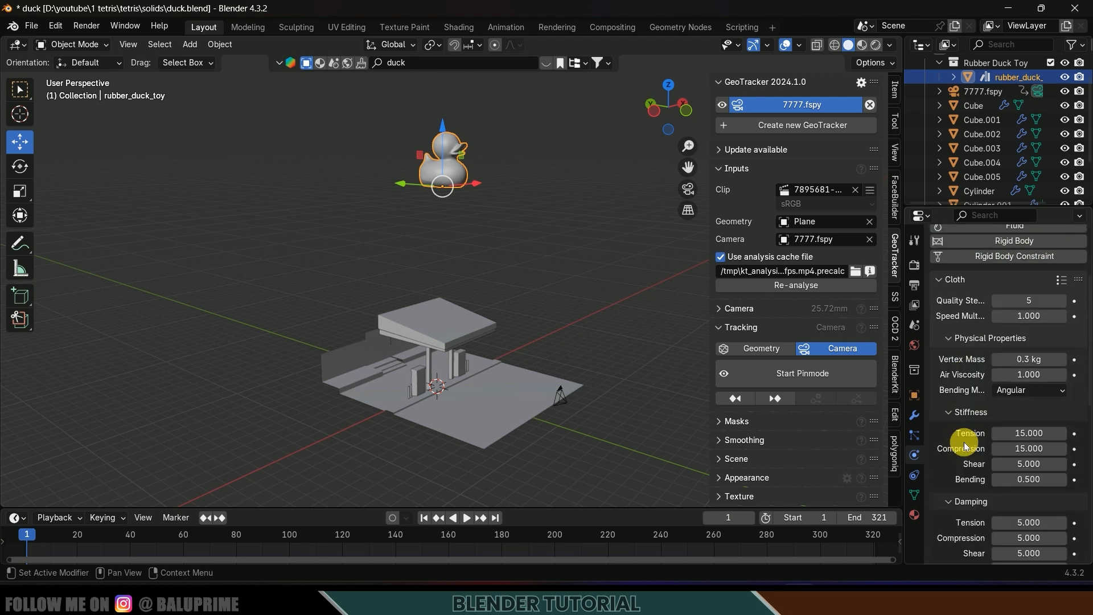
{"action": "scroll", "coordinate": [958, 430], "scroll_direction": "down", "scroll_amount": 15}
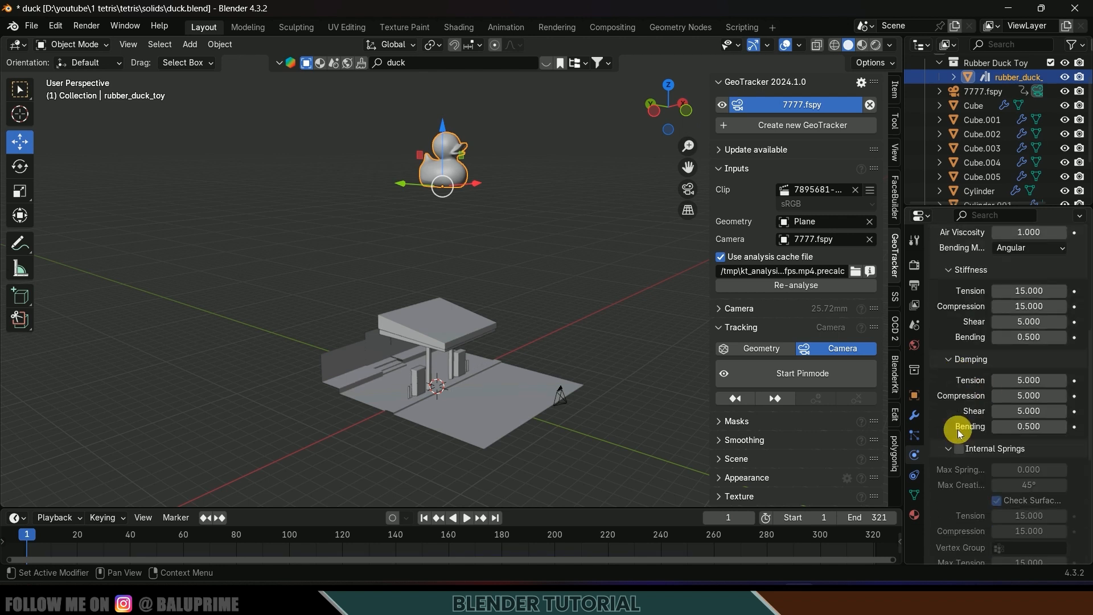
{"action": "left_click", "coordinate": [960, 345]}
{"action": "double_click", "coordinate": [1042, 367]}
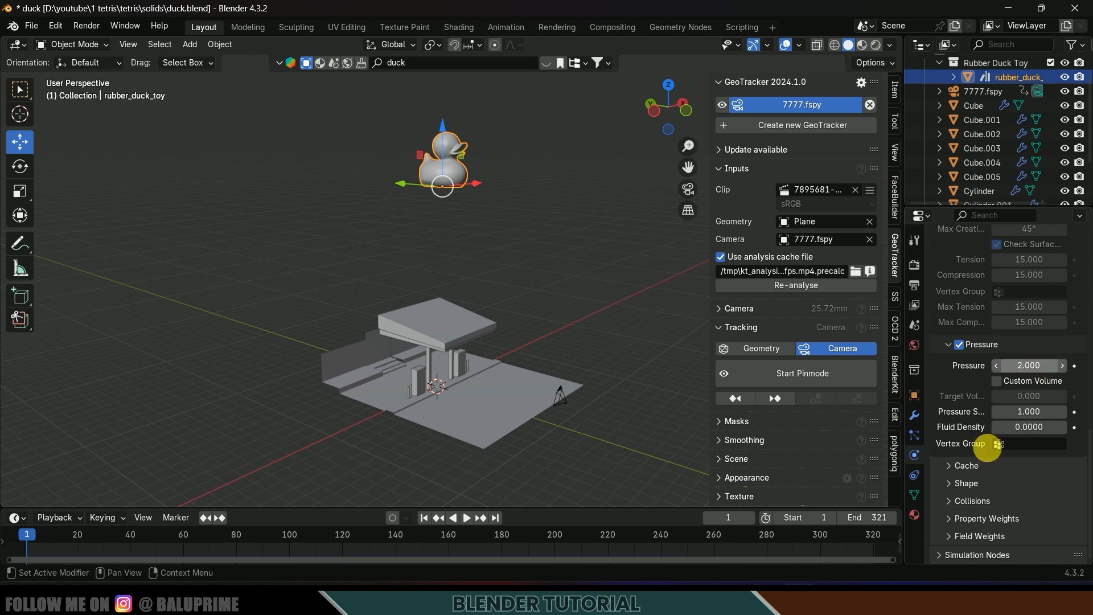
Step: Set the end frame of the duck's cloth simulation cache to 321
{"action": "left_click", "coordinate": [949, 464]}
{"action": "scroll", "coordinate": [949, 464], "scroll_direction": "down", "scroll_amount": 4}
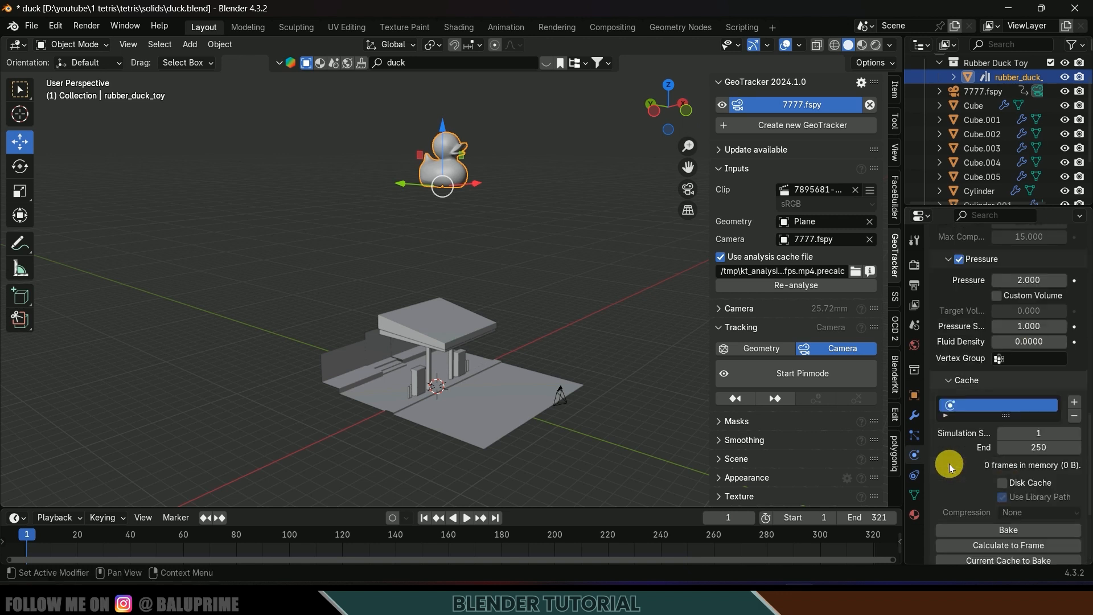
{"action": "double_click", "coordinate": [1064, 448]}
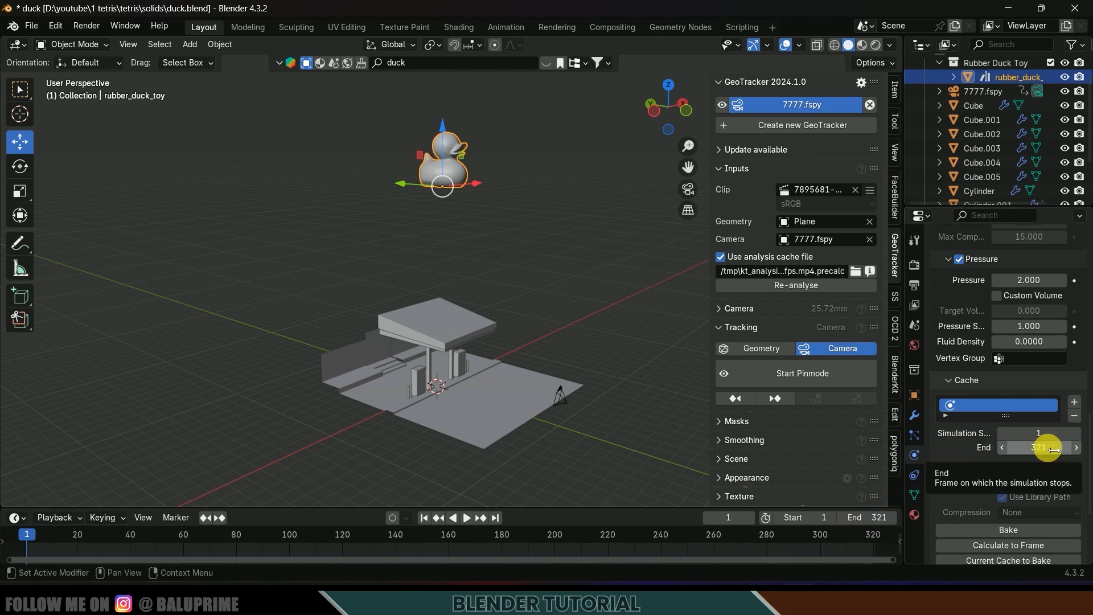
Step: Enable Self Collisions in the rubber duck's cloth collision settings
{"action": "scroll", "coordinate": [975, 479], "scroll_direction": "down", "scroll_amount": 5}
{"action": "left_click", "coordinate": [950, 501]}
{"action": "scroll", "coordinate": [951, 506], "scroll_direction": "down", "scroll_amount": 7}
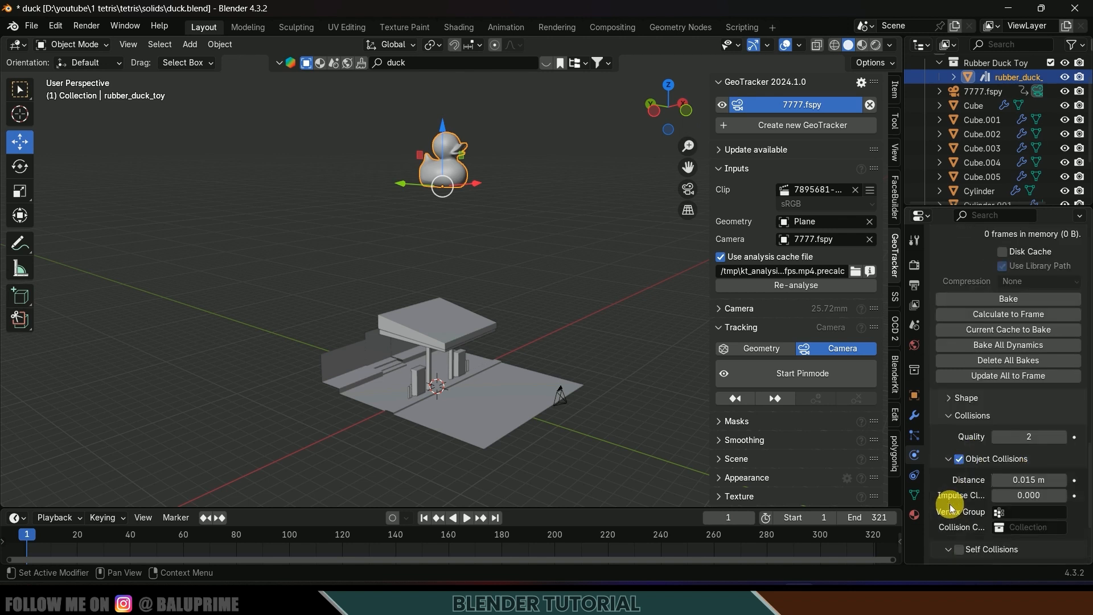
{"action": "left_click", "coordinate": [958, 435]}
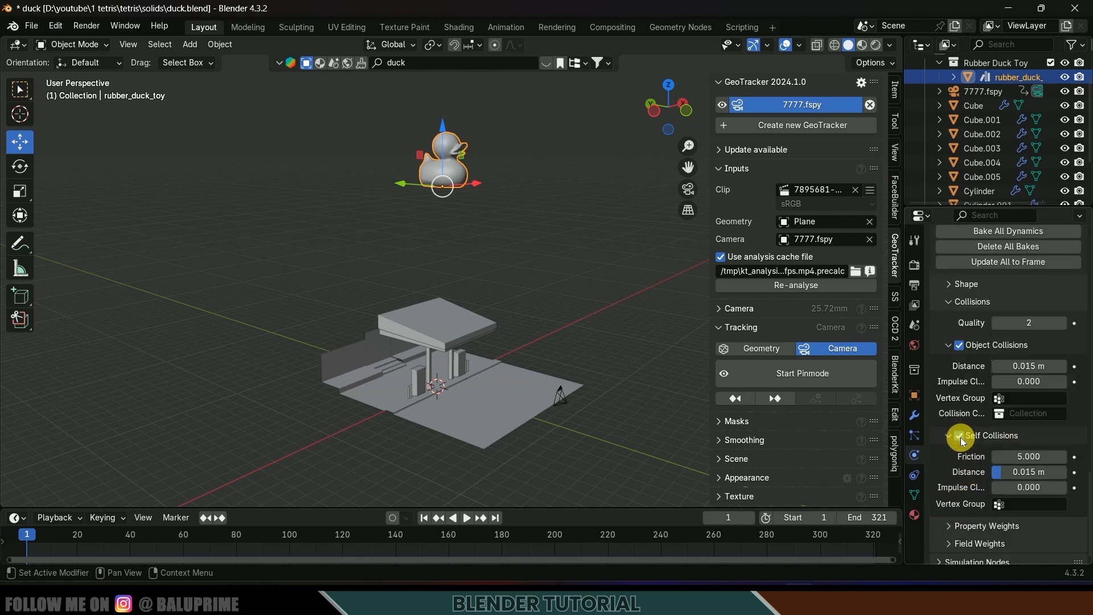
Step: Play the rubber duck's cloth simulation, watch it through the camera view, stop it and return to frame 1
{"action": "scroll", "coordinate": [576, 308], "scroll_direction": "up", "scroll_amount": 1}
{"action": "key", "text": "space"}
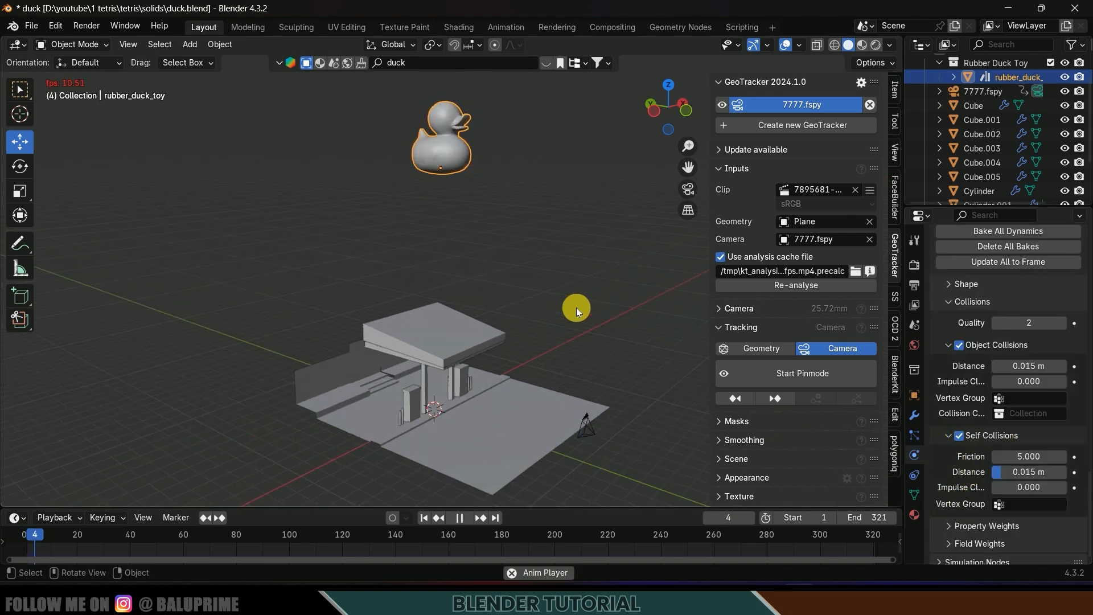
{"action": "scroll", "coordinate": [529, 316], "scroll_direction": "up", "scroll_amount": 1}
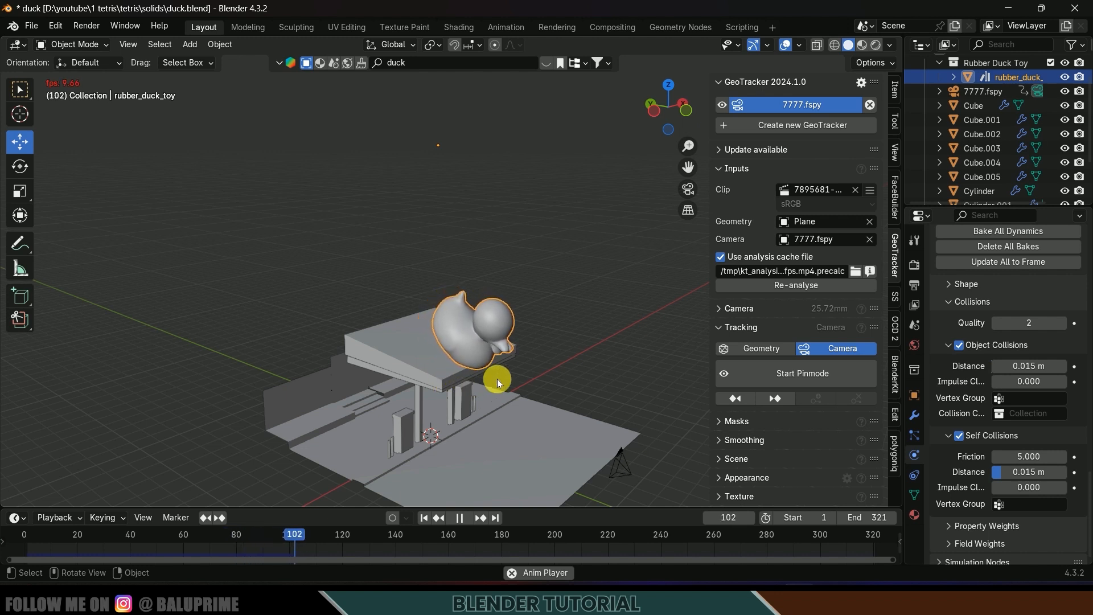
{"action": "key", "text": "KP_0"}
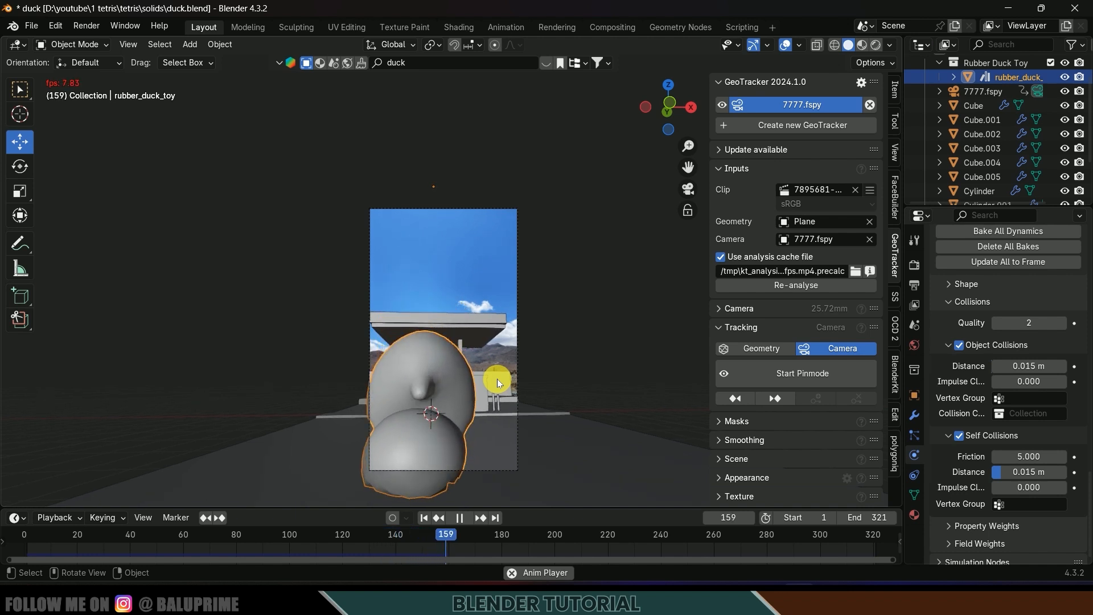
{"action": "left_click", "coordinate": [459, 517]}
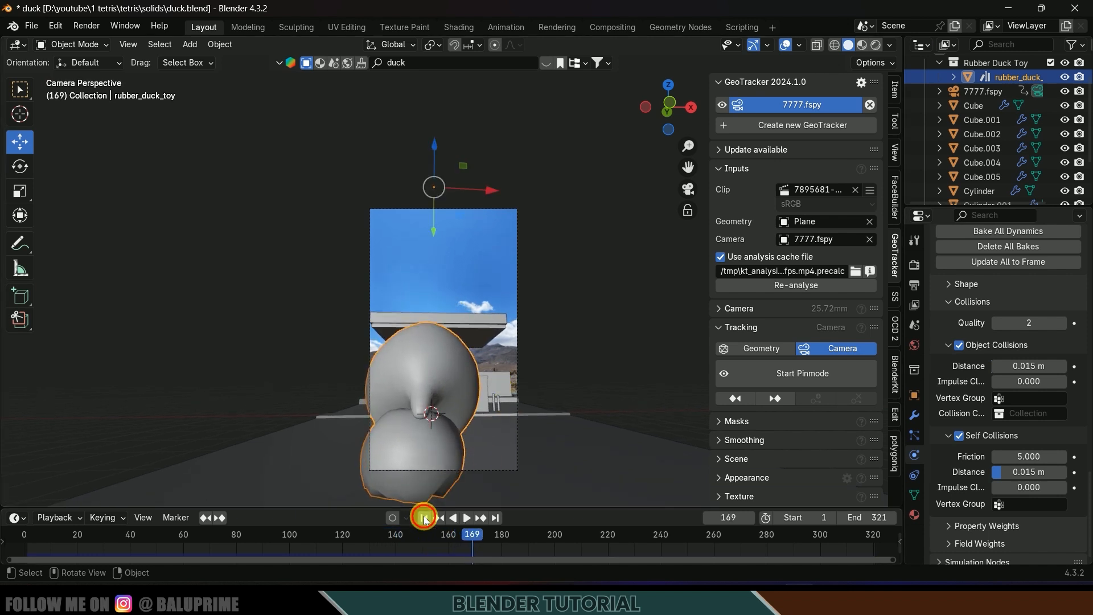
{"action": "left_click", "coordinate": [424, 518]}
Step: Lower the rear top edge of the canopy block Cube.005 in Edit Mode to flatten the roof slope
{"action": "middle_click_drag", "start_coordinate": [399, 336], "coordinate": [471, 346]}
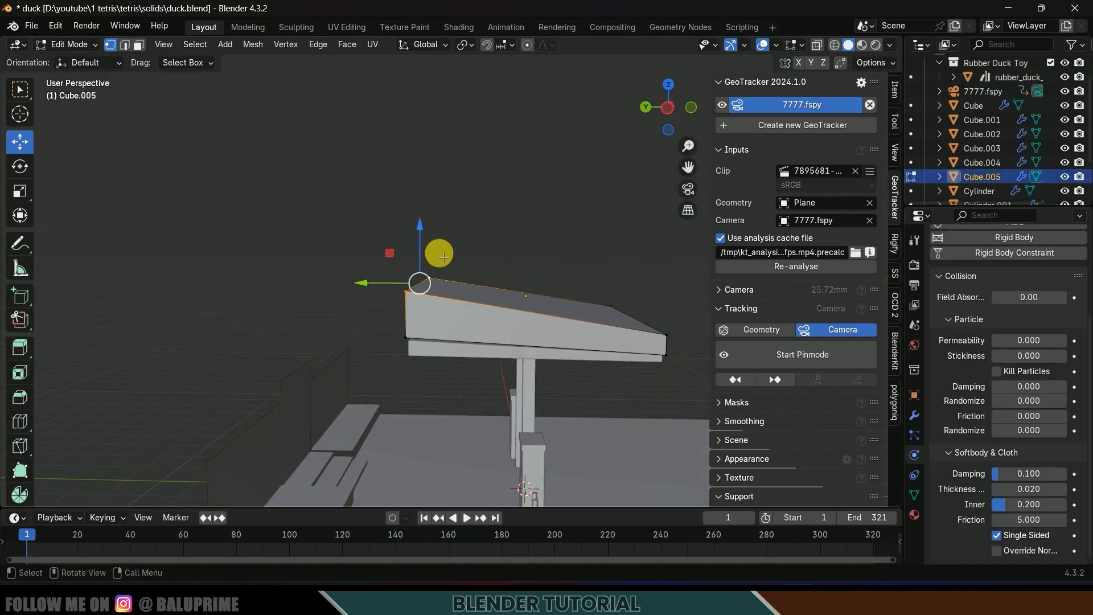
{"action": "left_click_drag", "start_coordinate": [421, 233], "coordinate": [428, 250]}
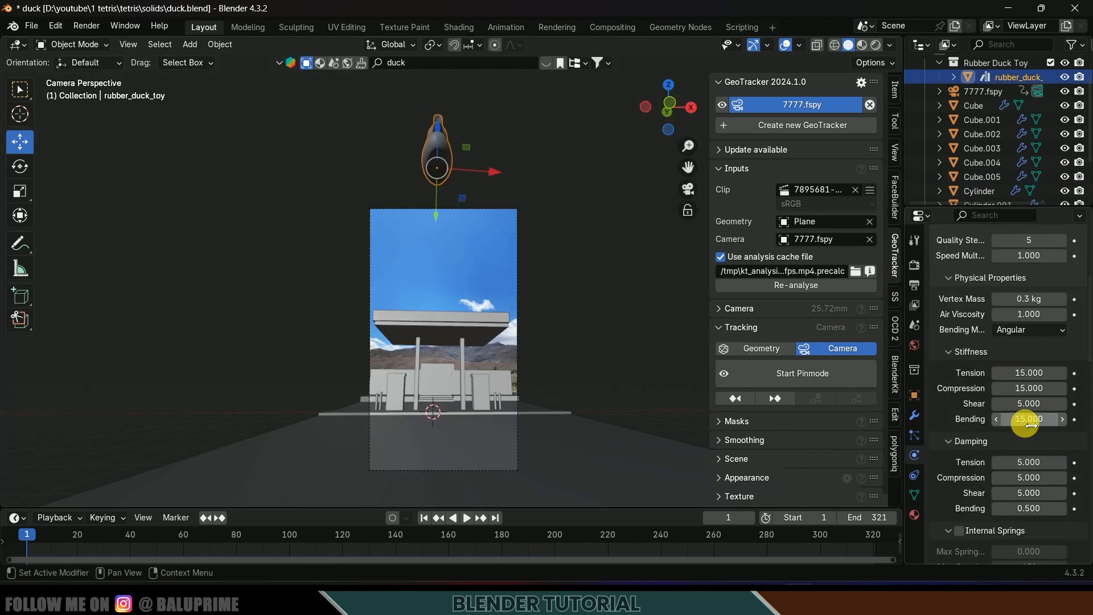
{"action": "scroll", "coordinate": [993, 491], "scroll_direction": "down", "scroll_amount": 3}
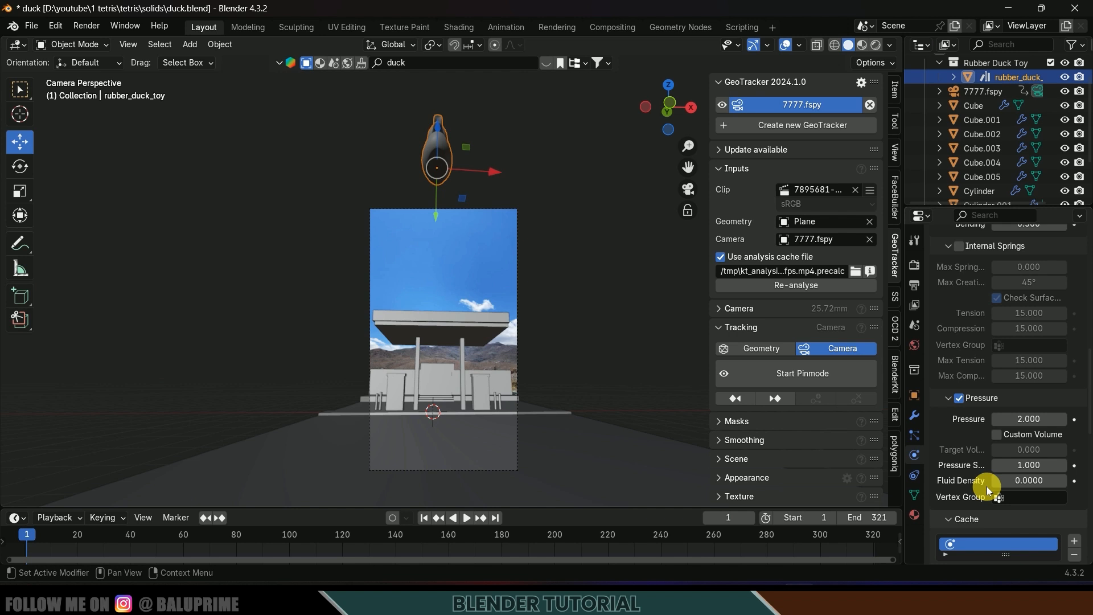
{"action": "scroll", "coordinate": [986, 486], "scroll_direction": "down", "scroll_amount": 10}
{"action": "scroll", "coordinate": [986, 489], "scroll_direction": "down", "scroll_amount": 8}
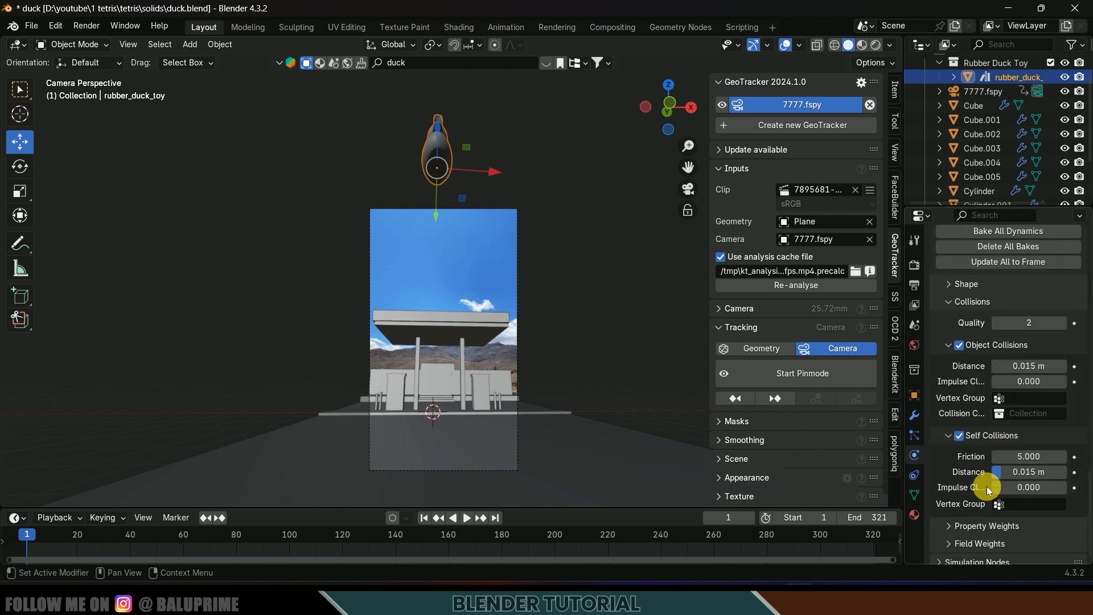
Step: Duplicate the rubber duck into four copies and spread them at different rotations and heights above the canopy
{"action": "mouse_move", "coordinate": [460, 225]}
{"action": "middle_mouse_down"}
{"action": "mouse_move", "coordinate": [508, 303]}
{"action": "mouse_move", "coordinate": [515, 269]}
{"action": "mouse_move", "coordinate": [524, 350]}
{"action": "mouse_move", "coordinate": [471, 231]}
{"action": "middle_mouse_up"}
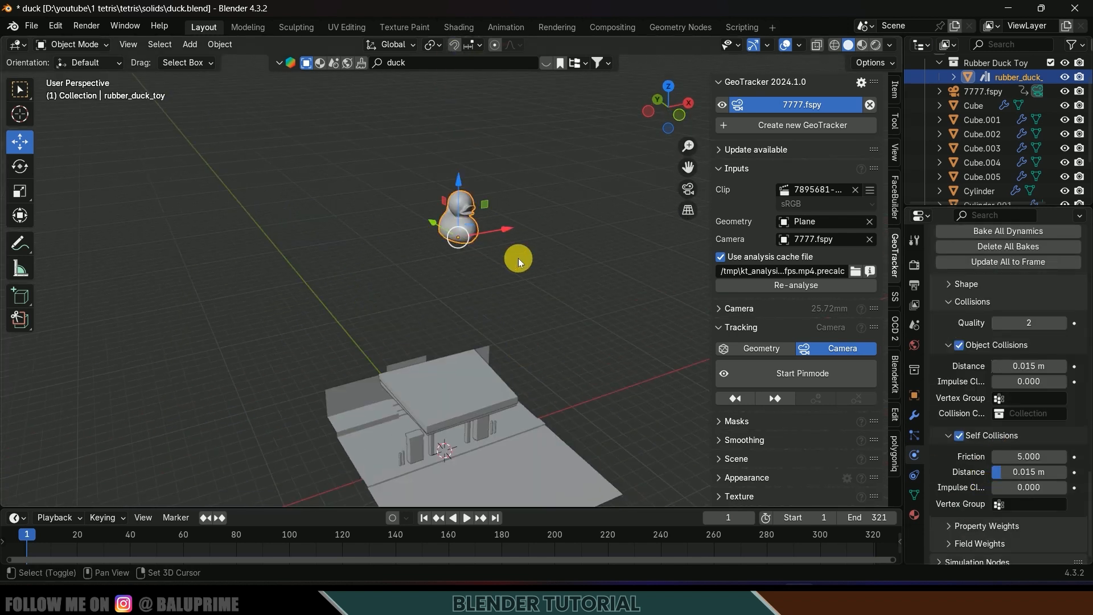
{"action": "key", "text": "shift+d"}
{"action": "left_click", "coordinate": [479, 274]}
{"action": "left_click", "coordinate": [20, 166]}
{"action": "middle_click_drag", "start_coordinate": [479, 256], "coordinate": [416, 242]}
{"action": "key", "text": "shift+d"}
{"action": "key", "text": "shift+d"}
{"action": "left_click_drag", "start_coordinate": [400, 100], "coordinate": [472, 141]}
{"action": "key", "text": "shift+d"}
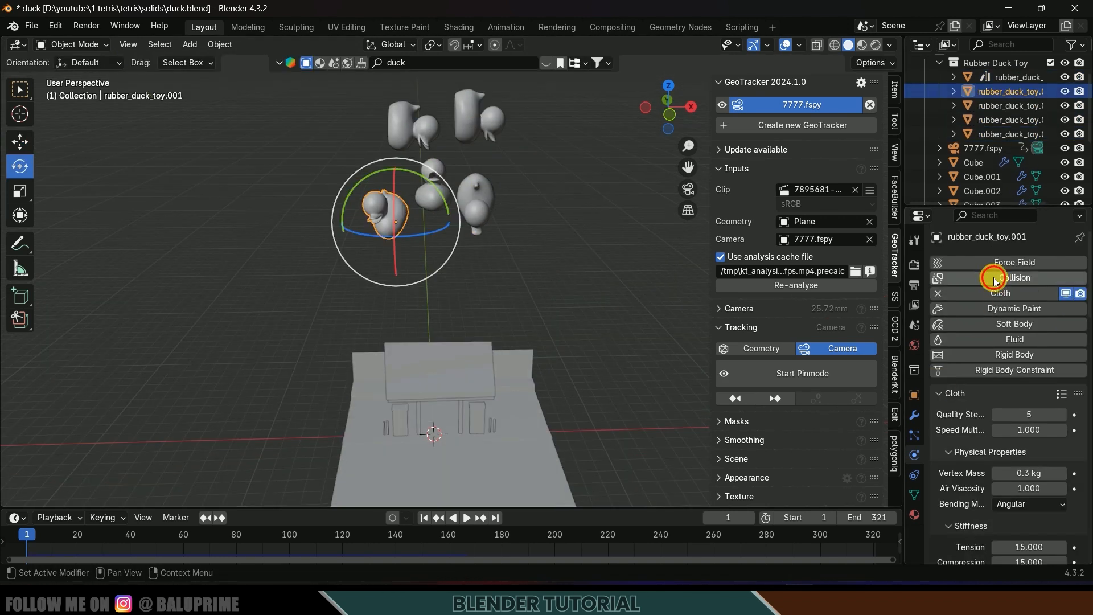
Step: Add Collision physics to the original rubber duck and each of its four duplicates, checking each one
{"action": "left_click", "coordinate": [996, 280]}
{"action": "left_click", "coordinate": [483, 196]}
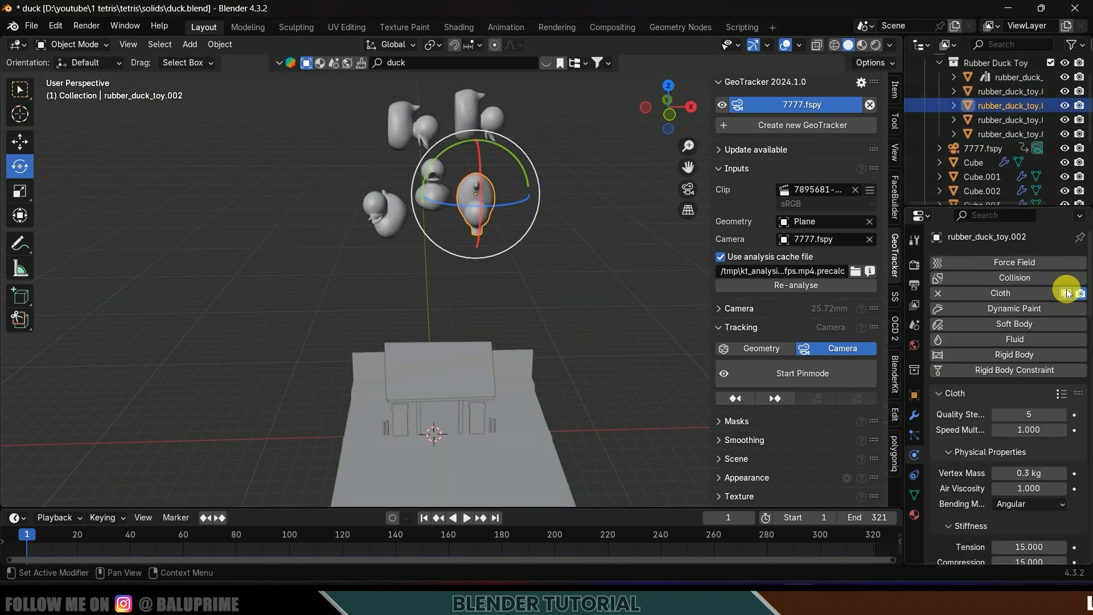
{"action": "left_click", "coordinate": [1004, 277]}
{"action": "left_click", "coordinate": [442, 182]}
{"action": "left_click", "coordinate": [991, 278]}
{"action": "left_click", "coordinate": [491, 122]}
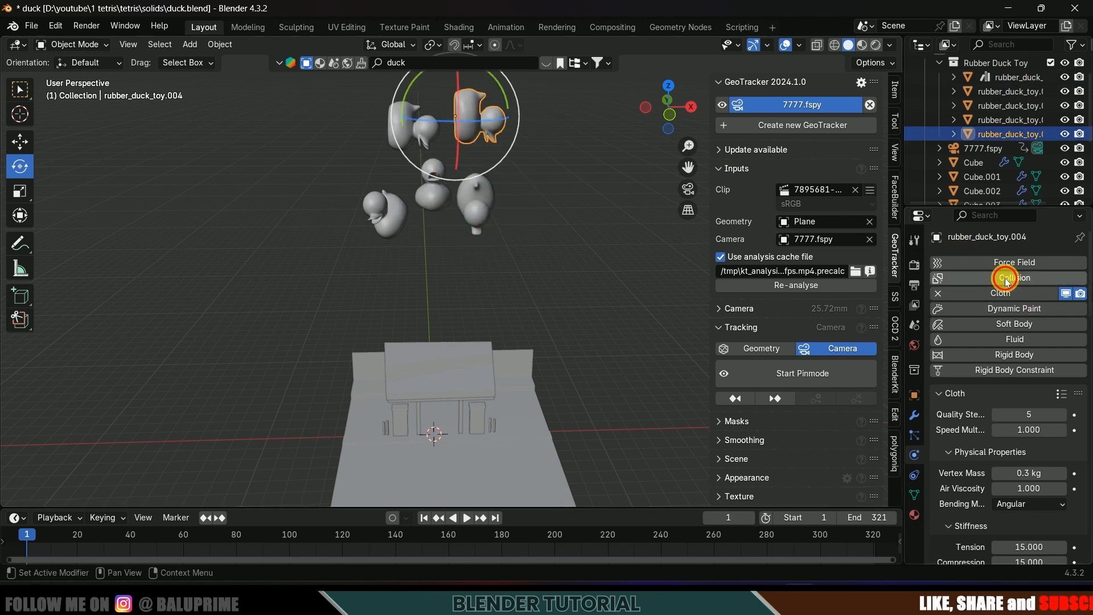
{"action": "left_click", "coordinate": [397, 117]}
{"action": "left_click", "coordinate": [996, 278]}
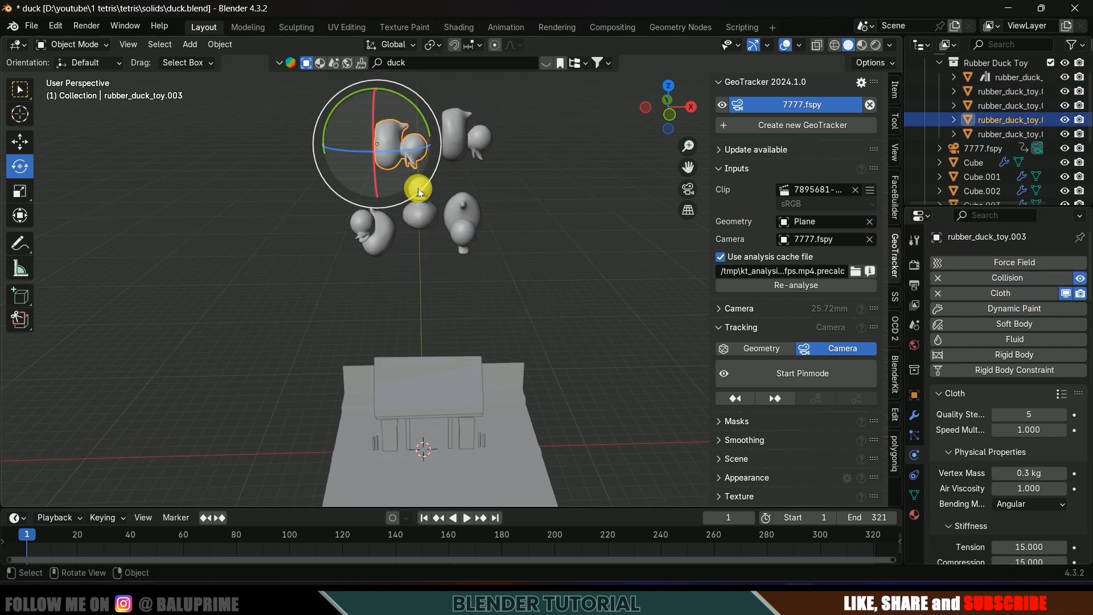
{"action": "left_click", "coordinate": [459, 135]}
{"action": "left_click", "coordinate": [473, 226]}
{"action": "left_click", "coordinate": [415, 214]}
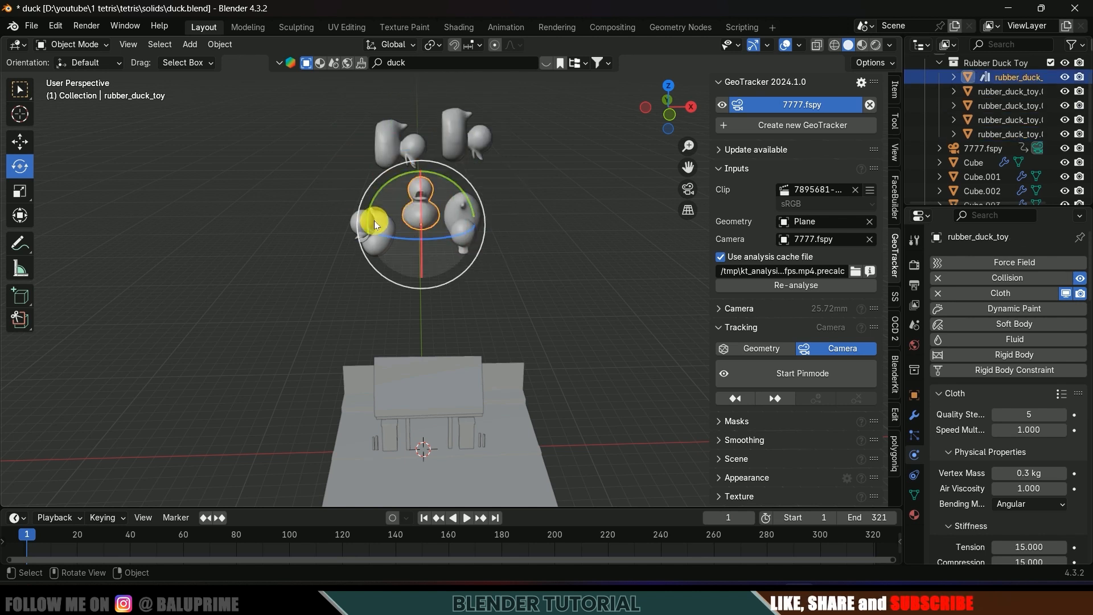
Step: Bake the cloth simulation of rubber_duck_toy.001 over frames 1 to 321 and save the file
{"action": "left_click", "coordinate": [378, 232]}
{"action": "scroll", "coordinate": [541, 275], "scroll_direction": "down", "scroll_amount": 2}
{"action": "middle_click_drag", "start_coordinate": [573, 283], "coordinate": [564, 227], "text": "shift"}
{"action": "scroll", "coordinate": [975, 435], "scroll_direction": "down", "scroll_amount": 17}
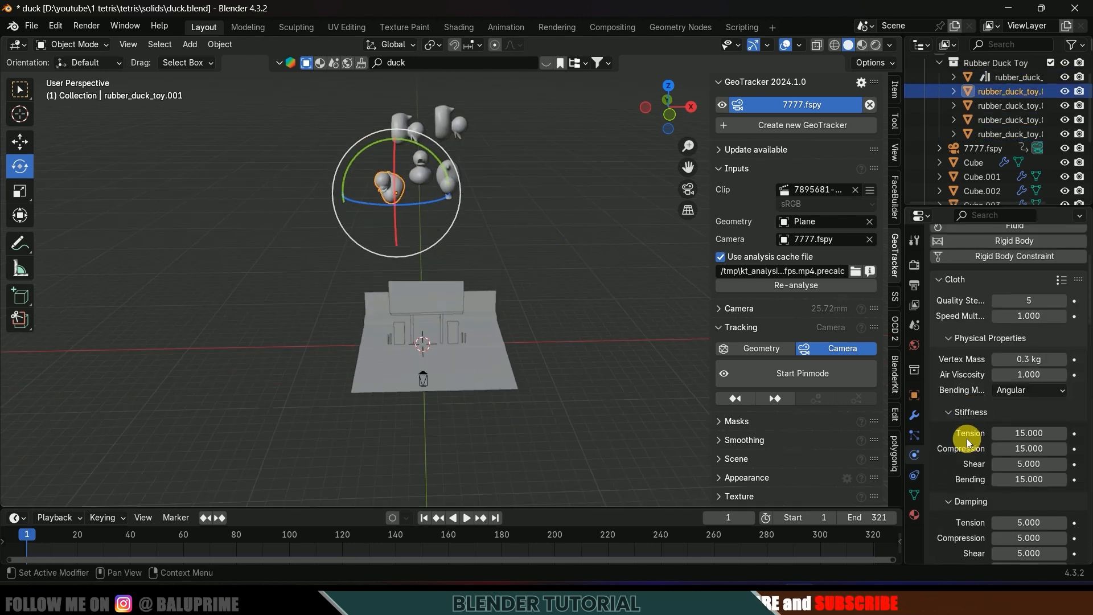
{"action": "scroll", "coordinate": [955, 439], "scroll_direction": "down", "scroll_amount": 5}
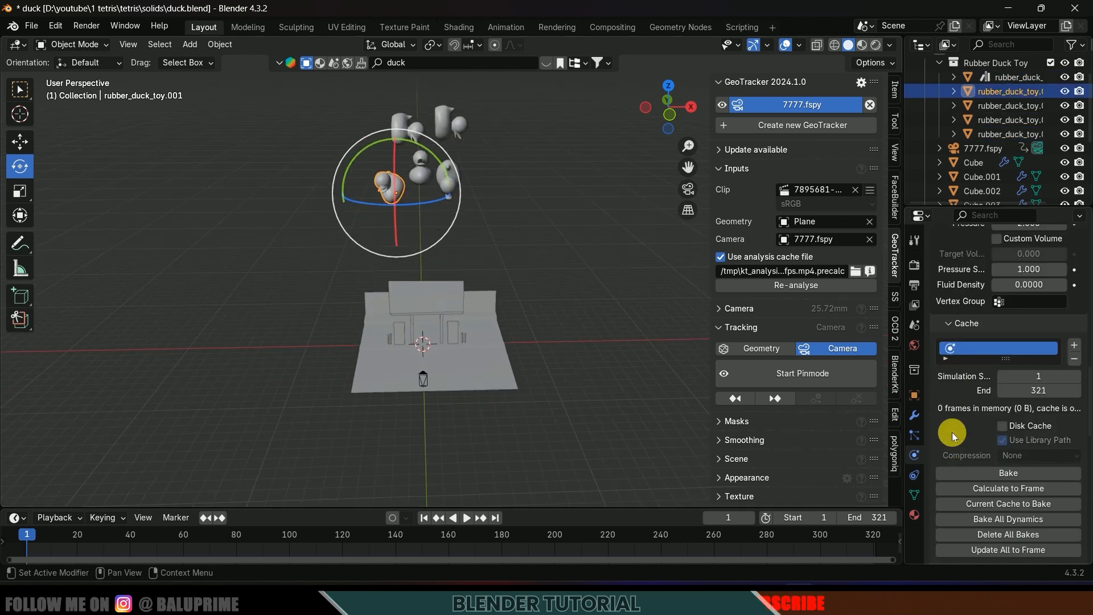
{"action": "scroll", "coordinate": [952, 432], "scroll_direction": "up", "scroll_amount": 1}
{"action": "scroll", "coordinate": [949, 443], "scroll_direction": "down", "scroll_amount": 4}
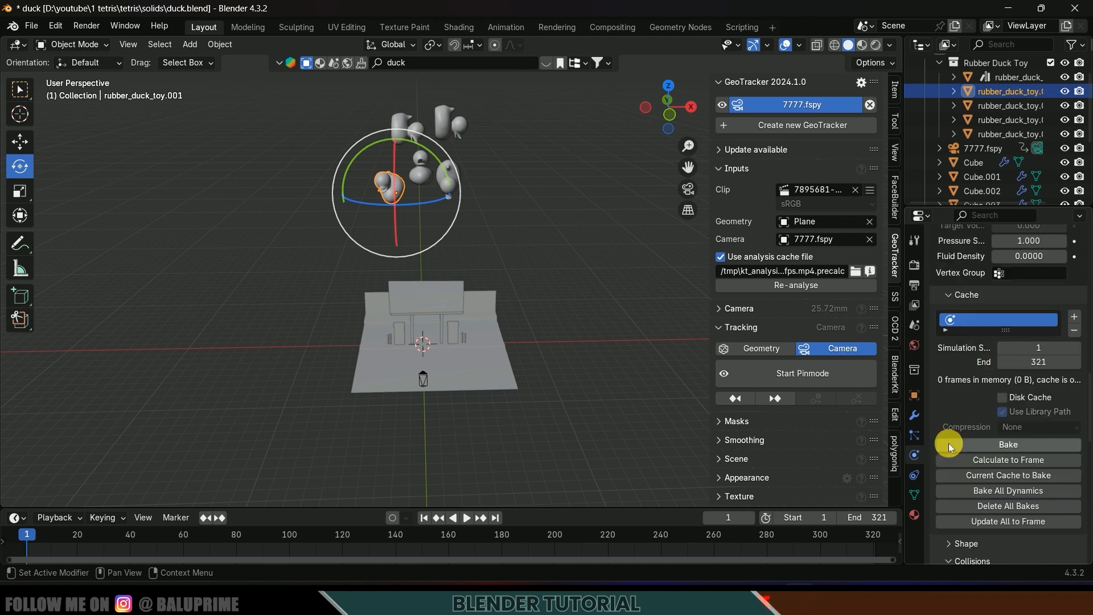
{"action": "left_click", "coordinate": [1013, 445]}
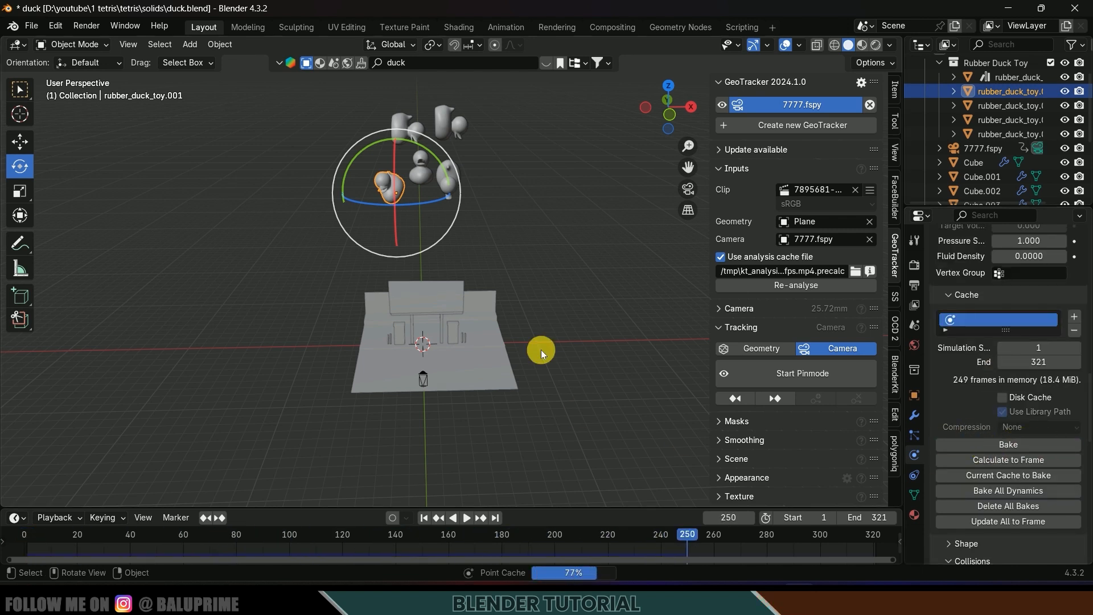
{"action": "key", "text": "ctrl+s"}
Step: Play the baked duck simulation through the camera view, stop at frame 217, and switch the viewport to Rendered shading
{"action": "middle_click_drag", "start_coordinate": [465, 347], "coordinate": [482, 337]}
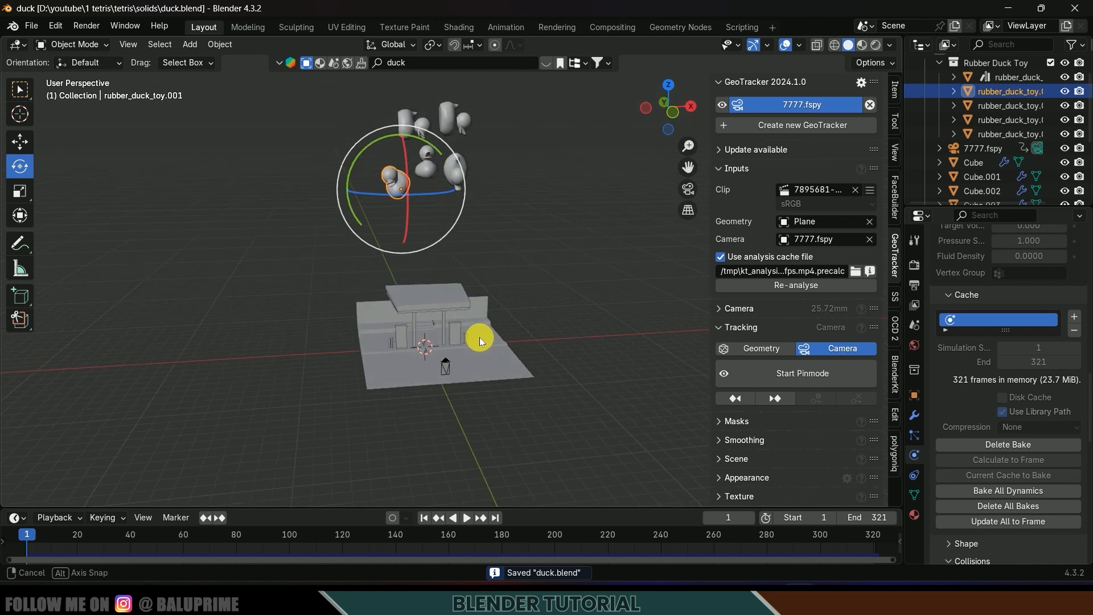
{"action": "scroll", "coordinate": [483, 337], "scroll_direction": "up", "scroll_amount": 1}
{"action": "key", "text": "space"}
{"action": "scroll", "coordinate": [502, 329], "scroll_direction": "up", "scroll_amount": 2}
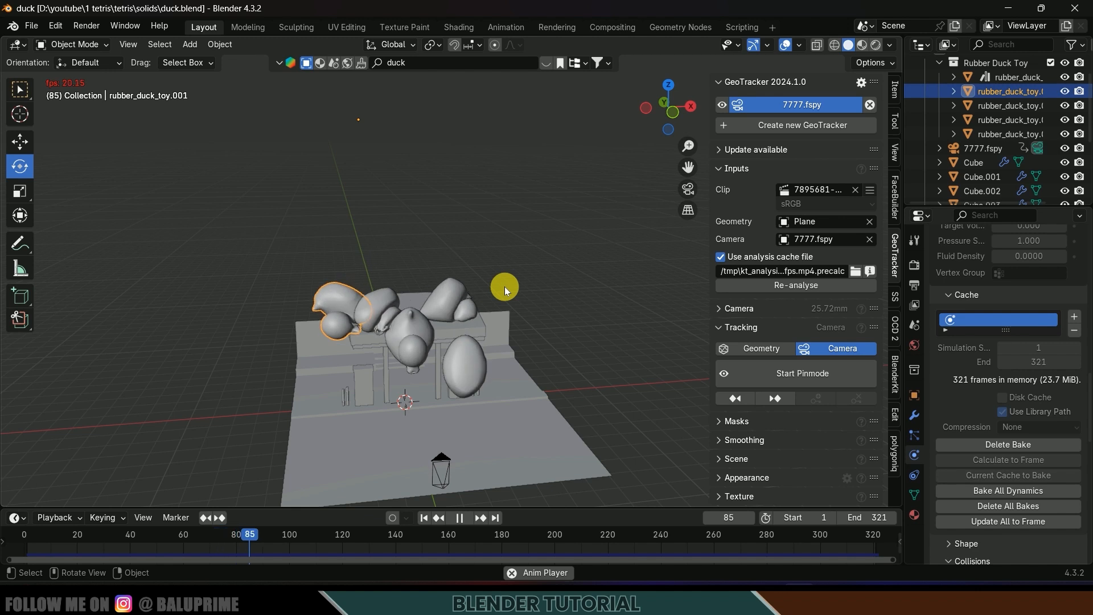
{"action": "key", "text": "KP_0"}
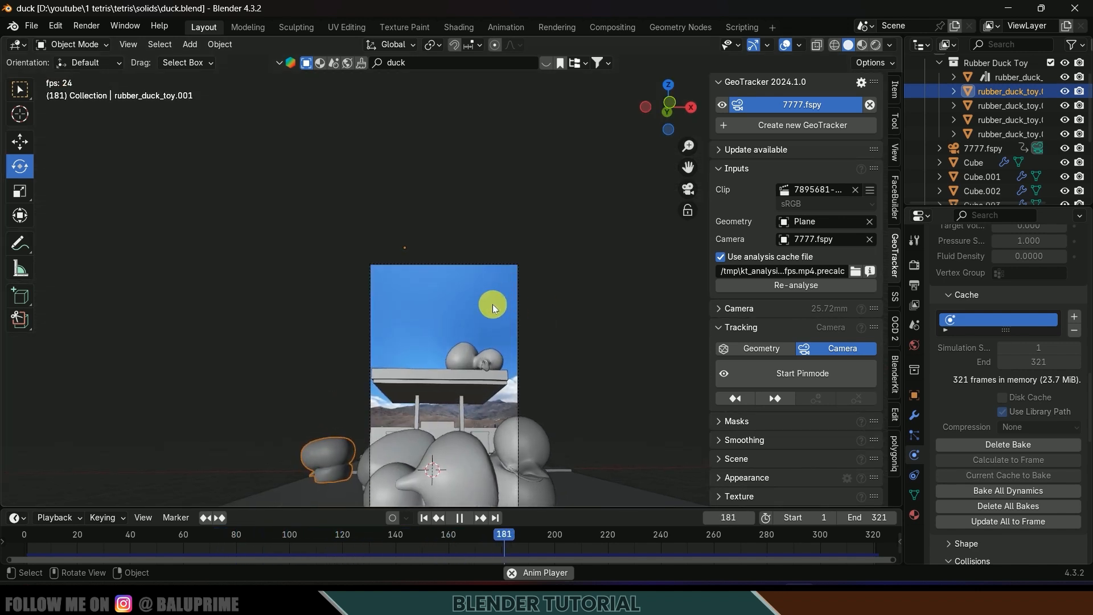
{"action": "key", "text": "space"}
{"action": "middle_click_drag", "start_coordinate": [534, 368], "coordinate": [527, 284], "text": "shift"}
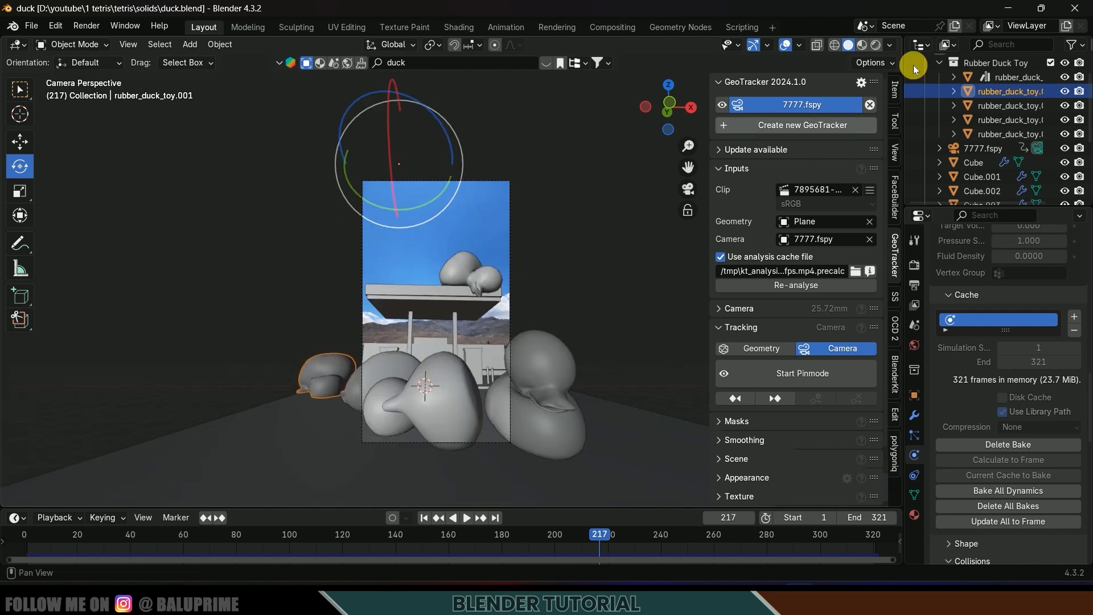
{"action": "left_click", "coordinate": [876, 45]}
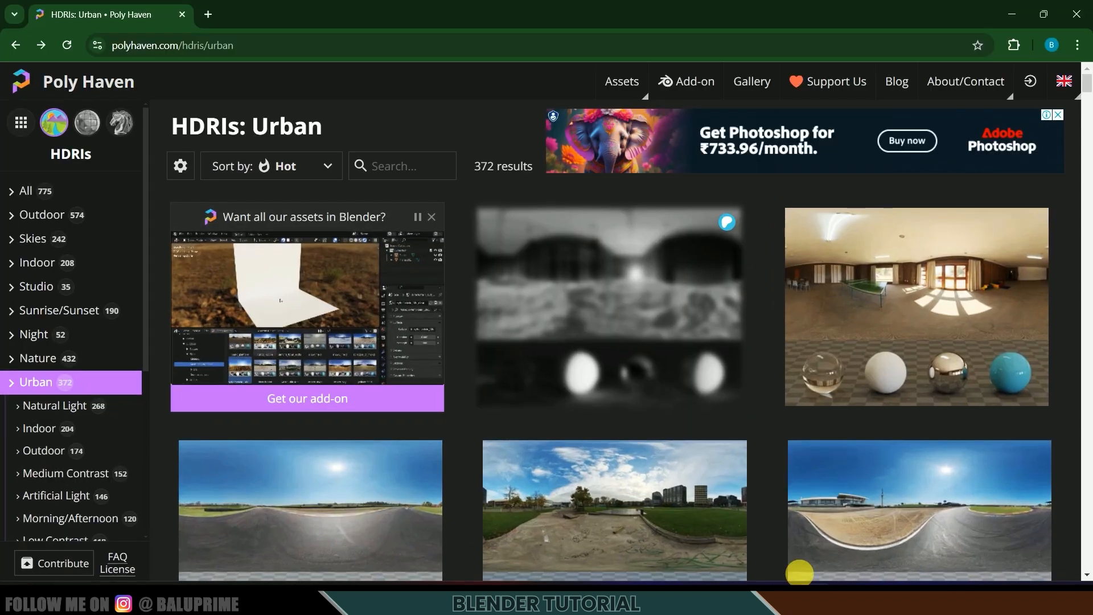
Step: Switch to the browser and download the Zwartkops Start Afternoon HDRI from Poly Haven's Urban category
{"action": "scroll", "coordinate": [642, 426], "scroll_direction": "down", "scroll_amount": 5}
{"action": "scroll", "coordinate": [642, 427], "scroll_direction": "down", "scroll_amount": 3}
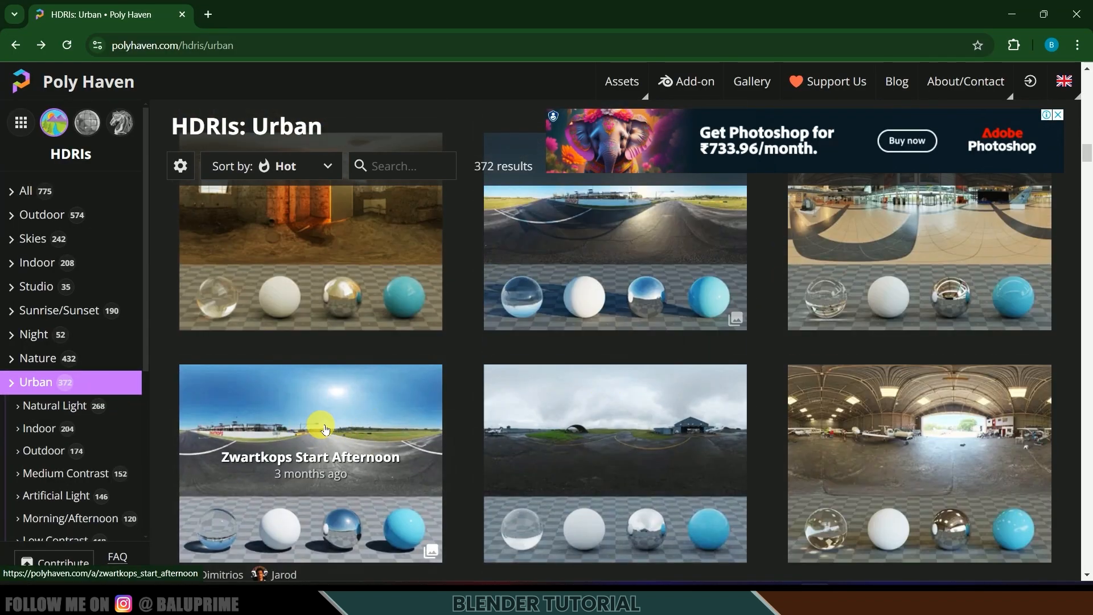
{"action": "left_click", "coordinate": [325, 429]}
{"action": "left_click", "coordinate": [985, 136]}
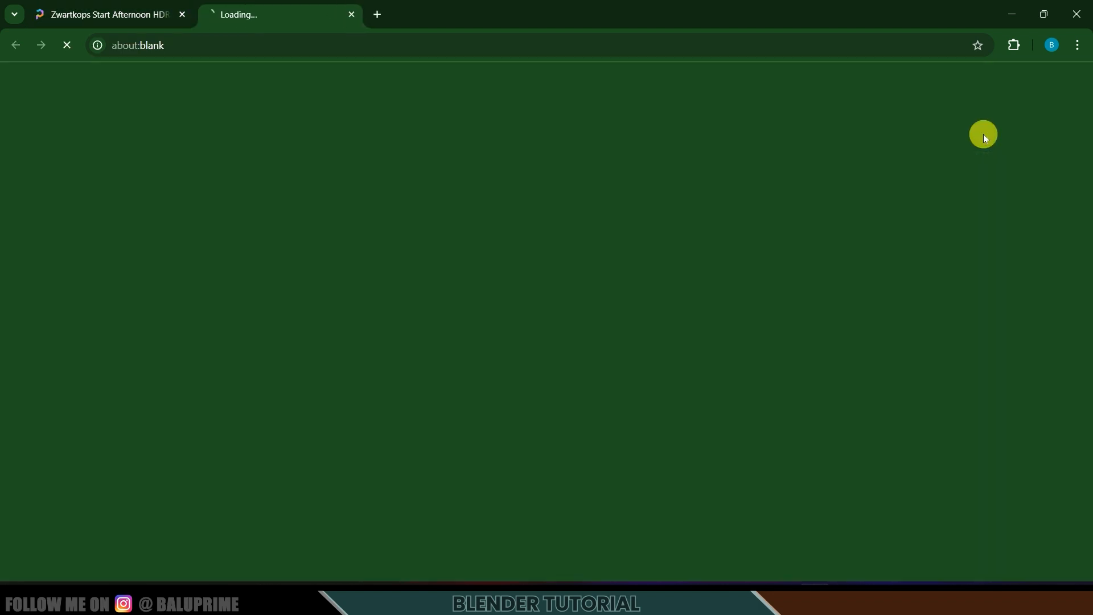
{"action": "left_click", "coordinate": [350, 15]}
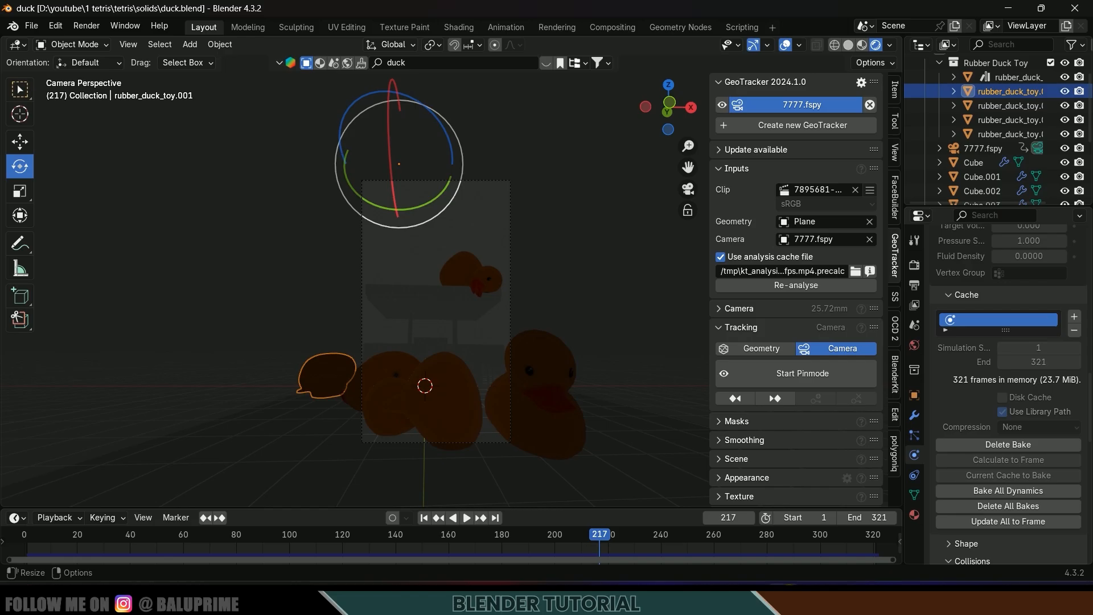
Step: Switch back to Blender and give the world color an Environment Texture using the zwartkops_straight HDRI from the 1111 duck folder
{"action": "left_click", "coordinate": [914, 345]}
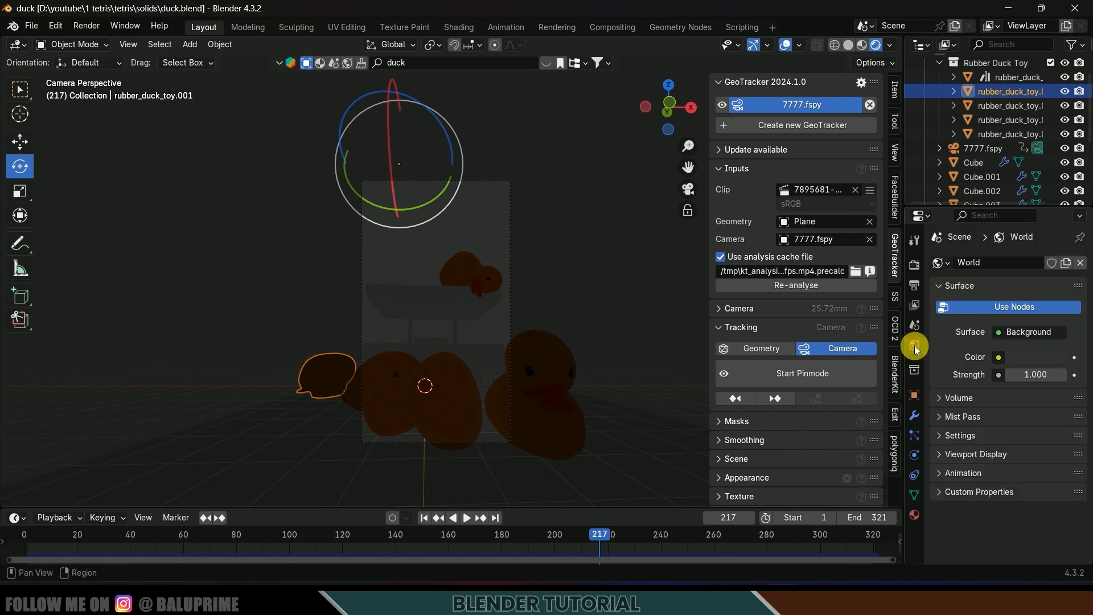
{"action": "left_click", "coordinate": [999, 357]}
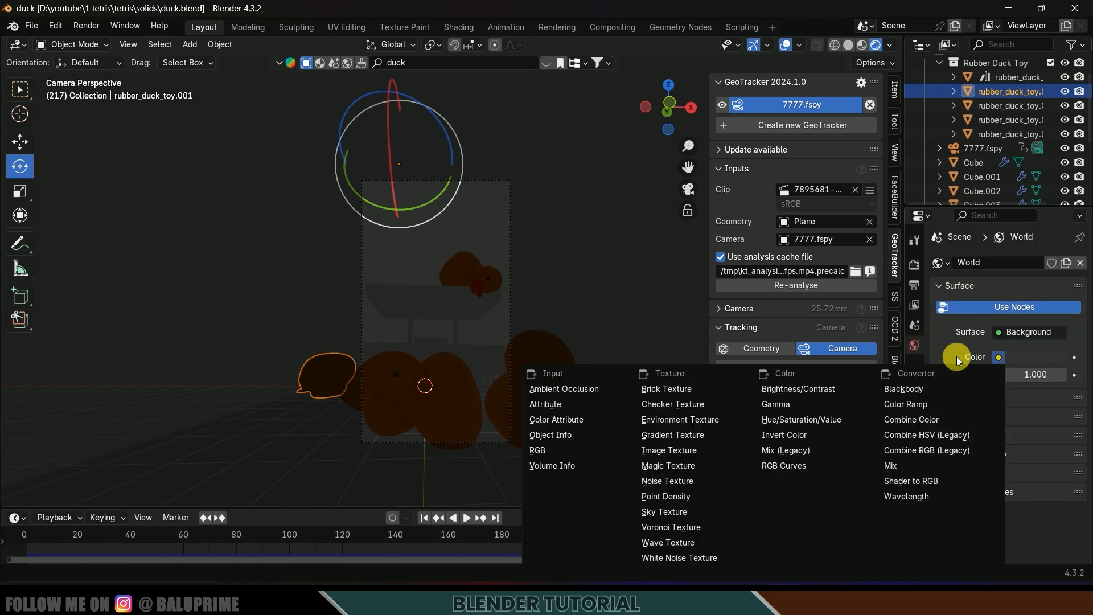
{"action": "left_click", "coordinate": [679, 421]}
{"action": "left_click", "coordinate": [1050, 378]}
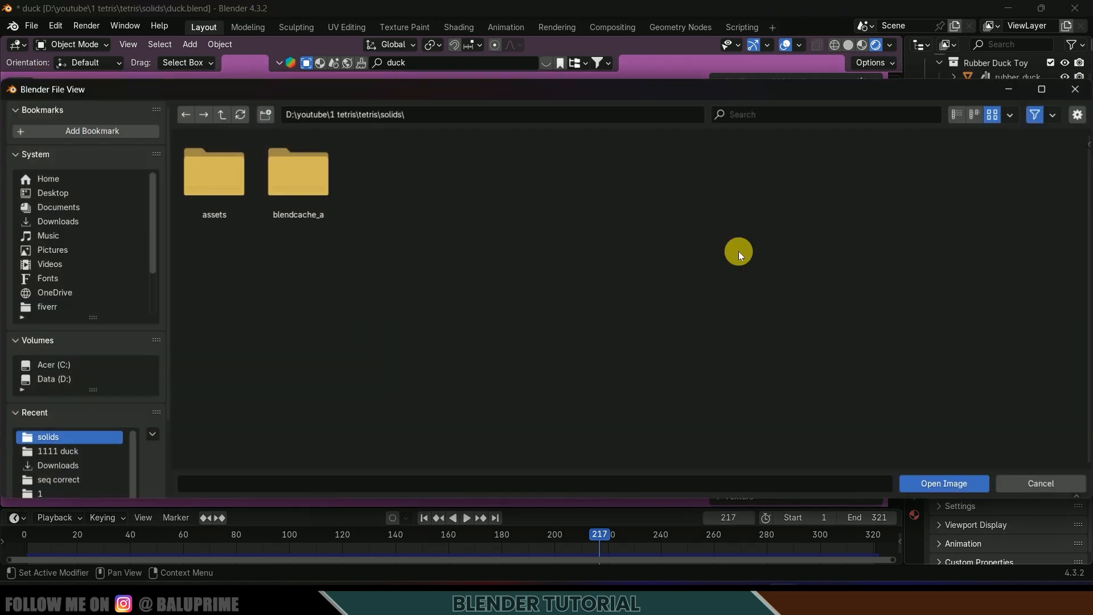
{"action": "left_click", "coordinate": [53, 438]}
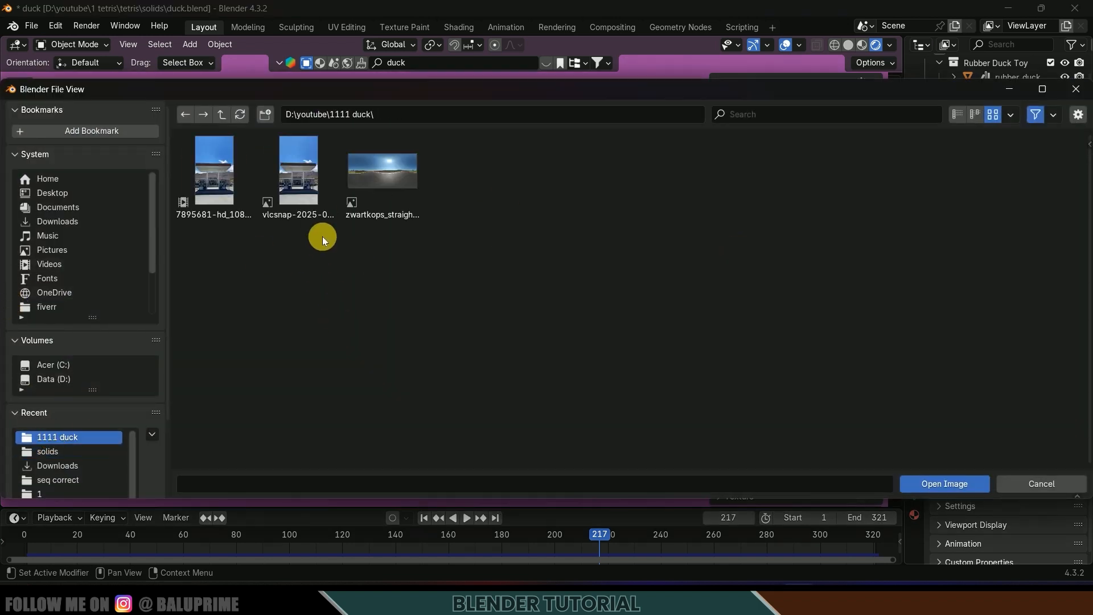
{"action": "left_click", "coordinate": [382, 180]}
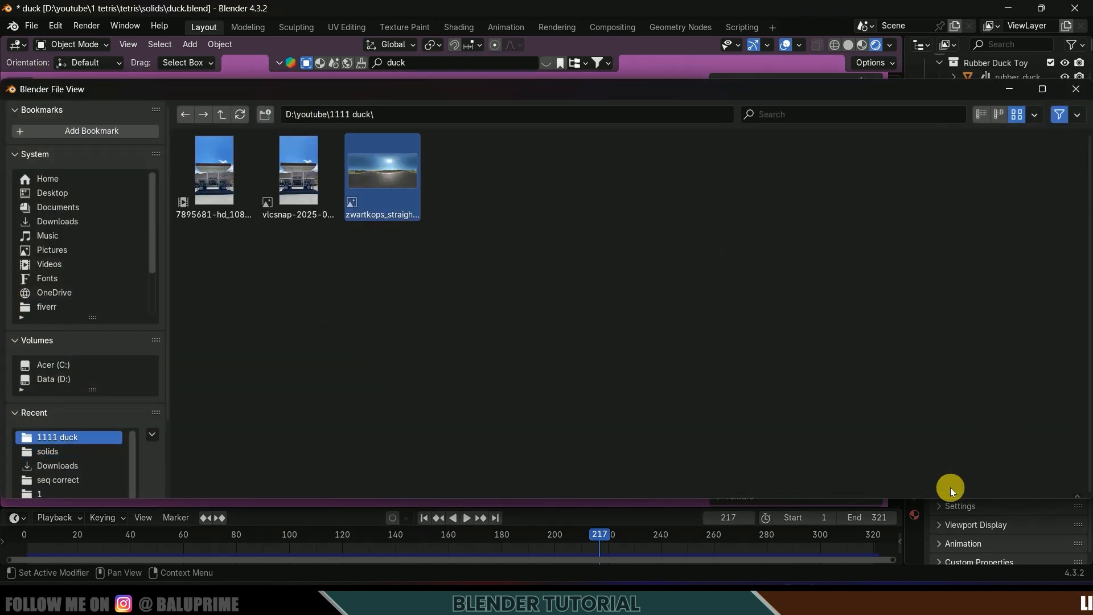
{"action": "left_click", "coordinate": [949, 485]}
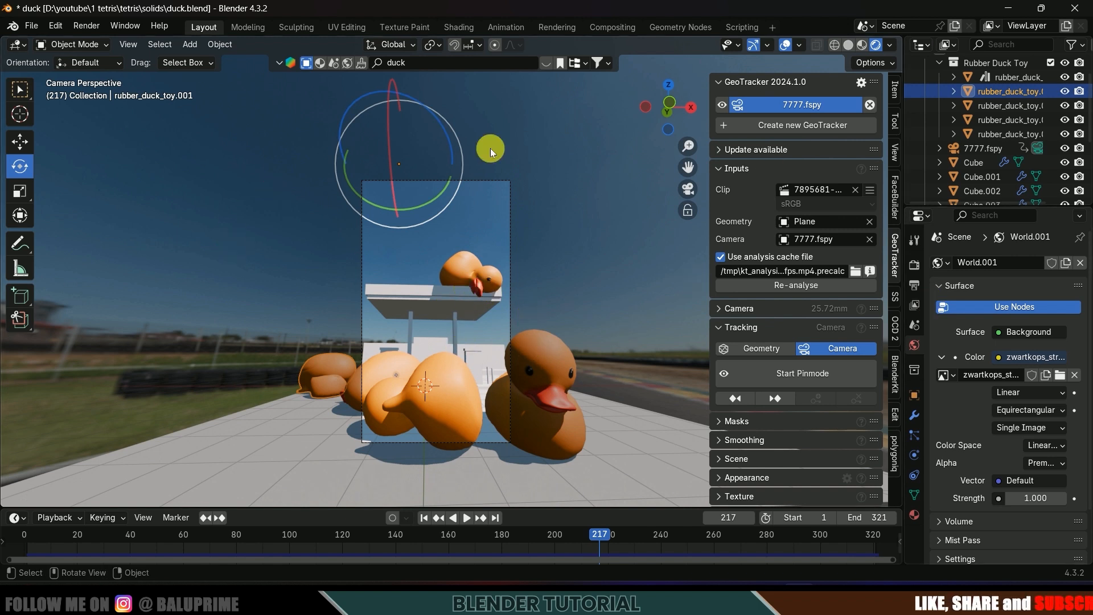
Step: Enable Transparent film in the render settings so the footage replaces the HDRI background
{"action": "left_click", "coordinate": [914, 265]}
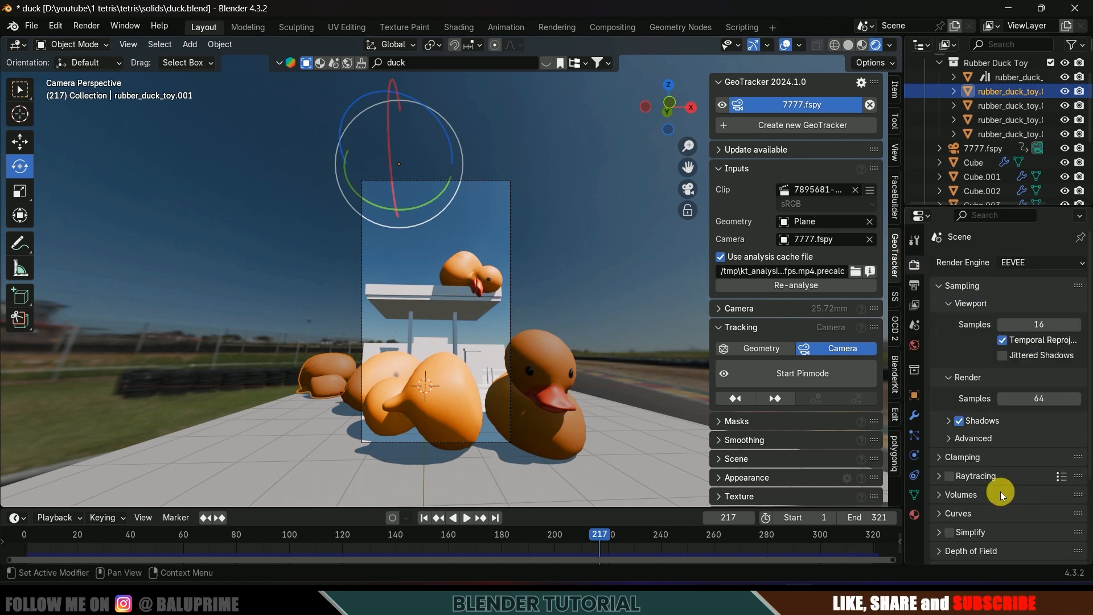
{"action": "scroll", "coordinate": [996, 501], "scroll_direction": "down", "scroll_amount": 5}
{"action": "left_click", "coordinate": [948, 480]}
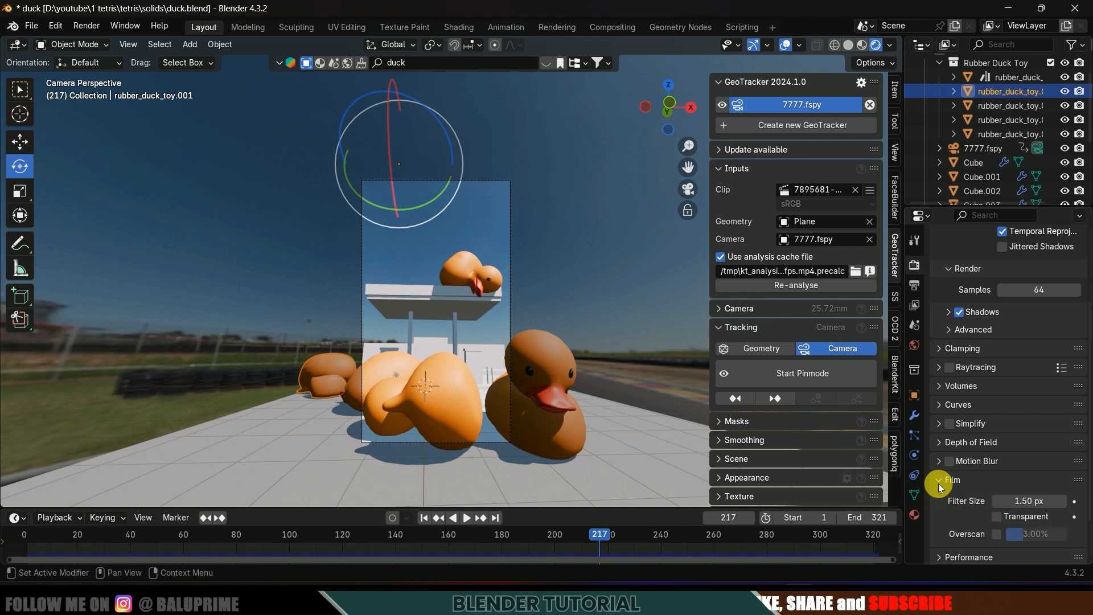
{"action": "scroll", "coordinate": [962, 473], "scroll_direction": "down", "scroll_amount": 2}
{"action": "left_click", "coordinate": [997, 458]}
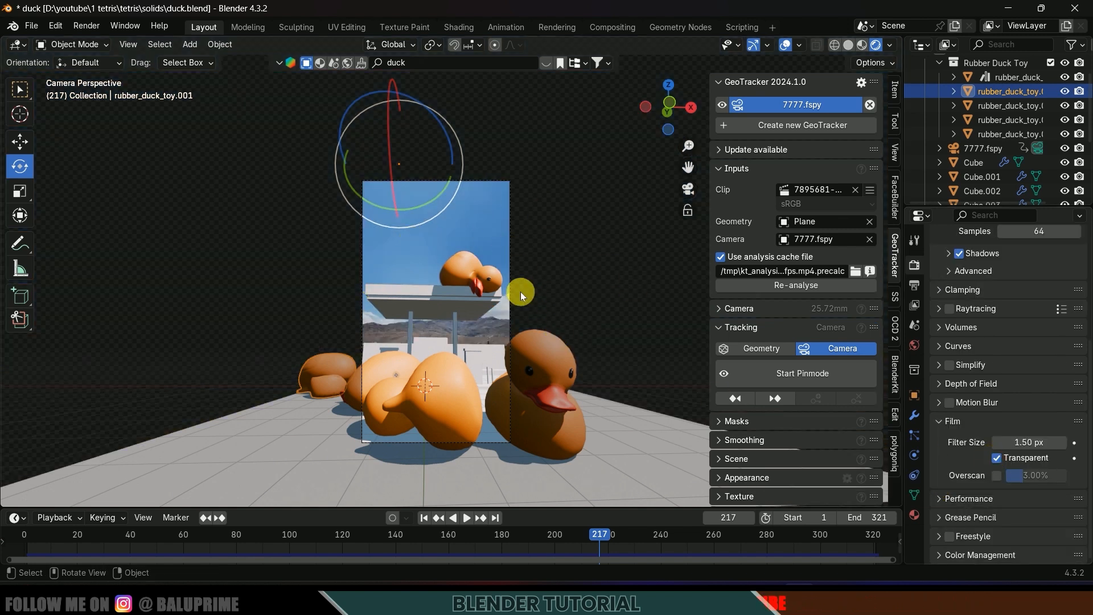
Step: Enable Raytracing in the render settings and play part of the falling duck animation from about frame 55
{"action": "scroll", "coordinate": [1002, 350], "scroll_direction": "up", "scroll_amount": 3}
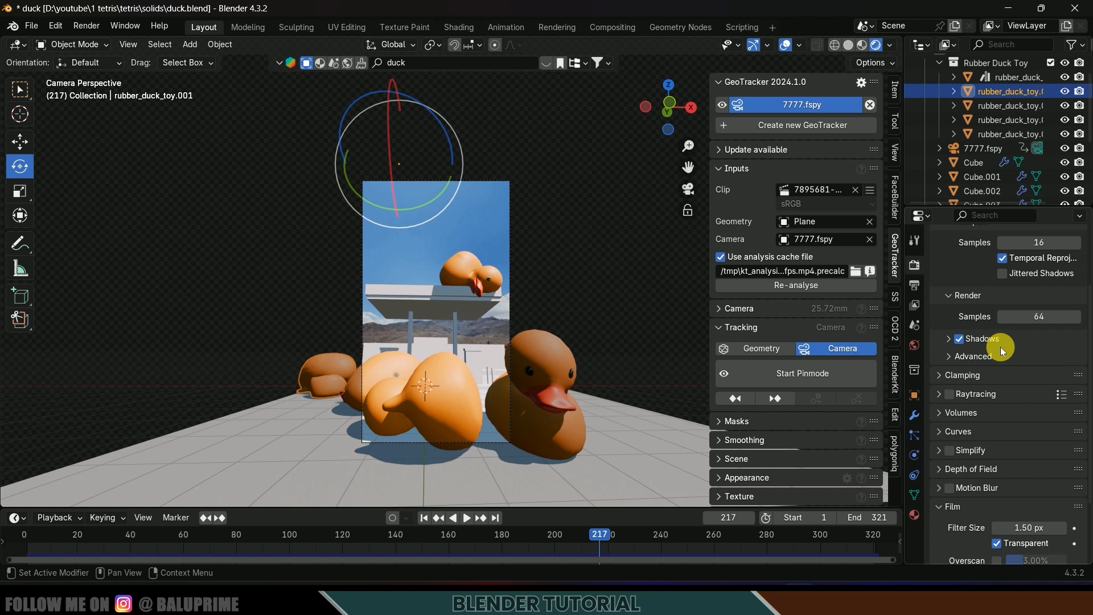
{"action": "left_click", "coordinate": [949, 394]}
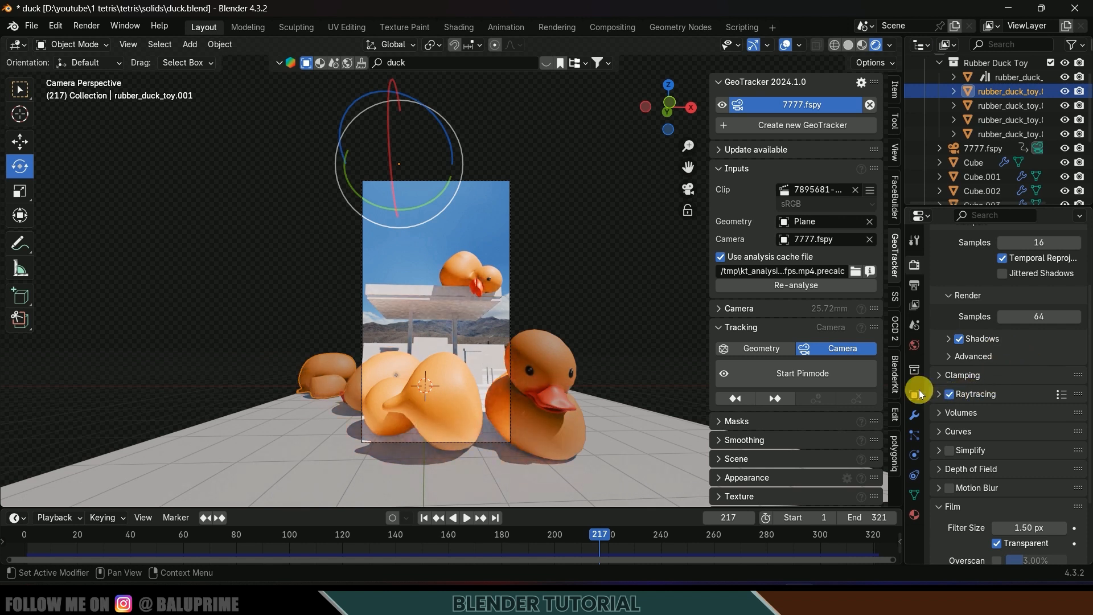
{"action": "left_click", "coordinate": [166, 534]}
{"action": "key", "text": "space"}
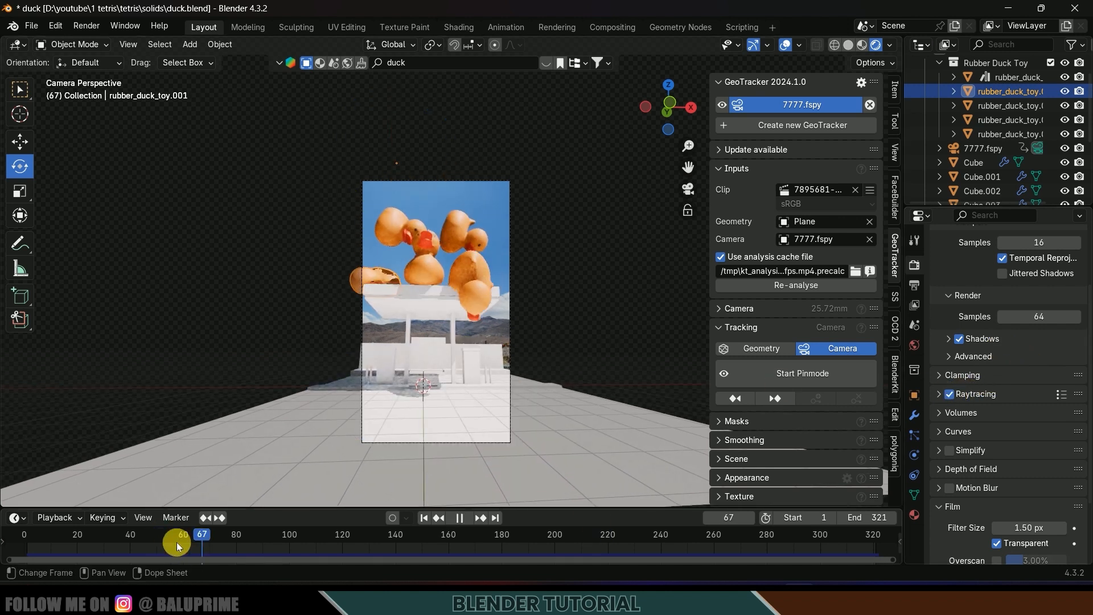
{"action": "key", "text": "Escape"}
Step: Change the render engine to Cycles and set its device to GPU Compute
{"action": "left_click", "coordinate": [914, 266]}
{"action": "scroll", "coordinate": [951, 297], "scroll_direction": "up", "scroll_amount": 4}
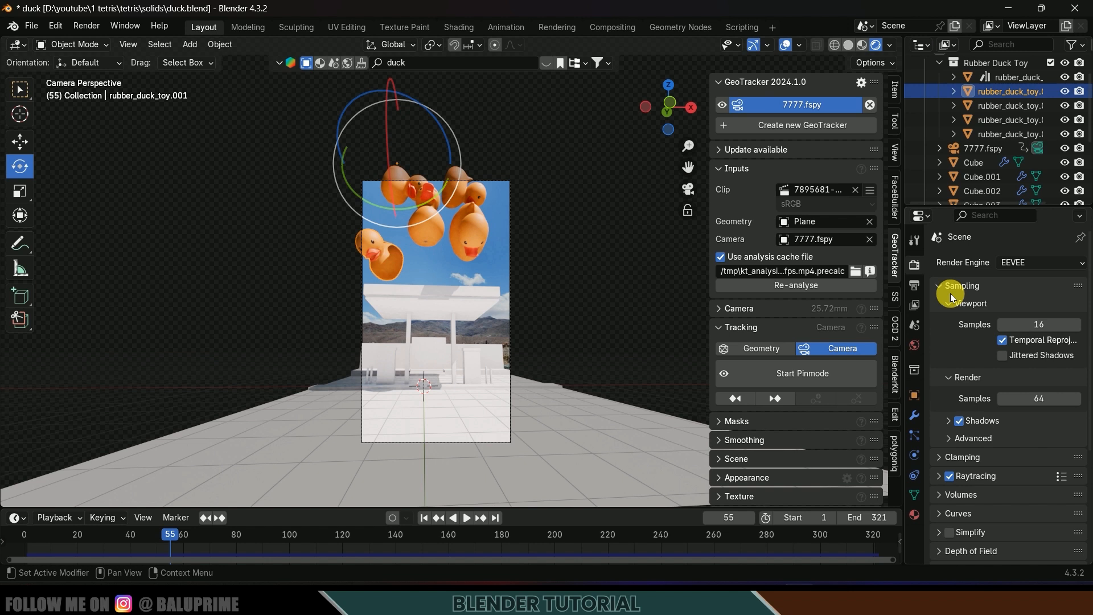
{"action": "left_click", "coordinate": [1025, 262]}
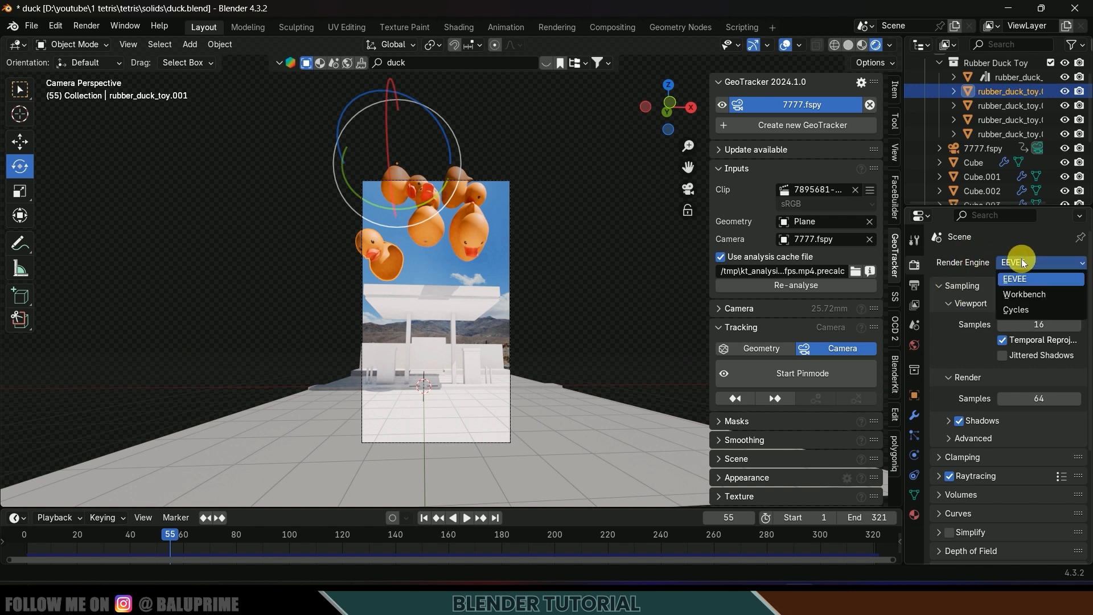
{"action": "left_click", "coordinate": [1028, 314]}
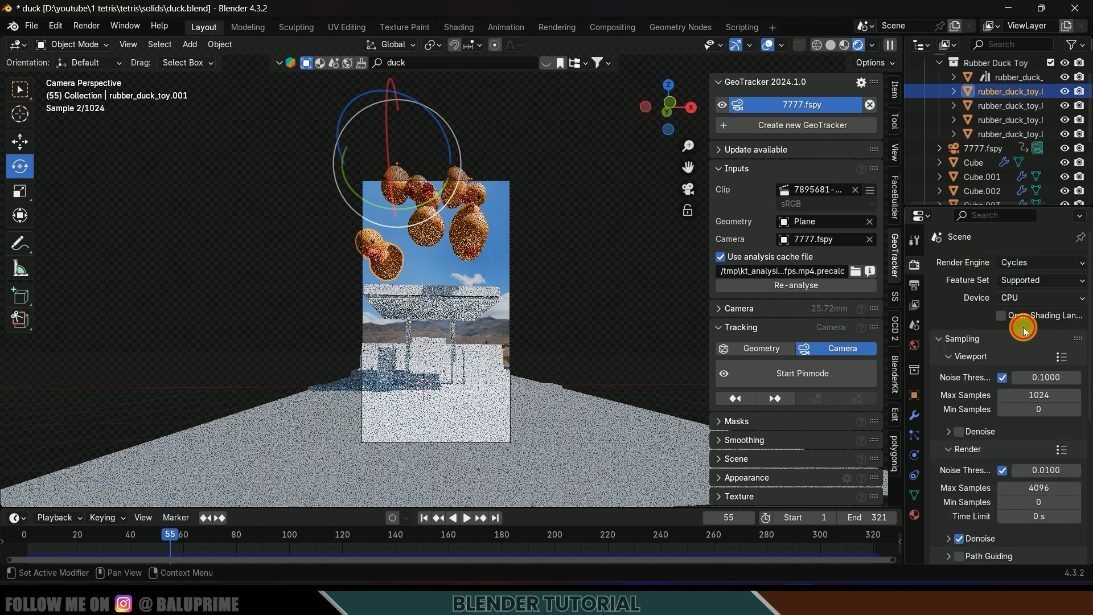
{"action": "left_click", "coordinate": [1025, 298]}
{"action": "left_click", "coordinate": [1023, 329]}
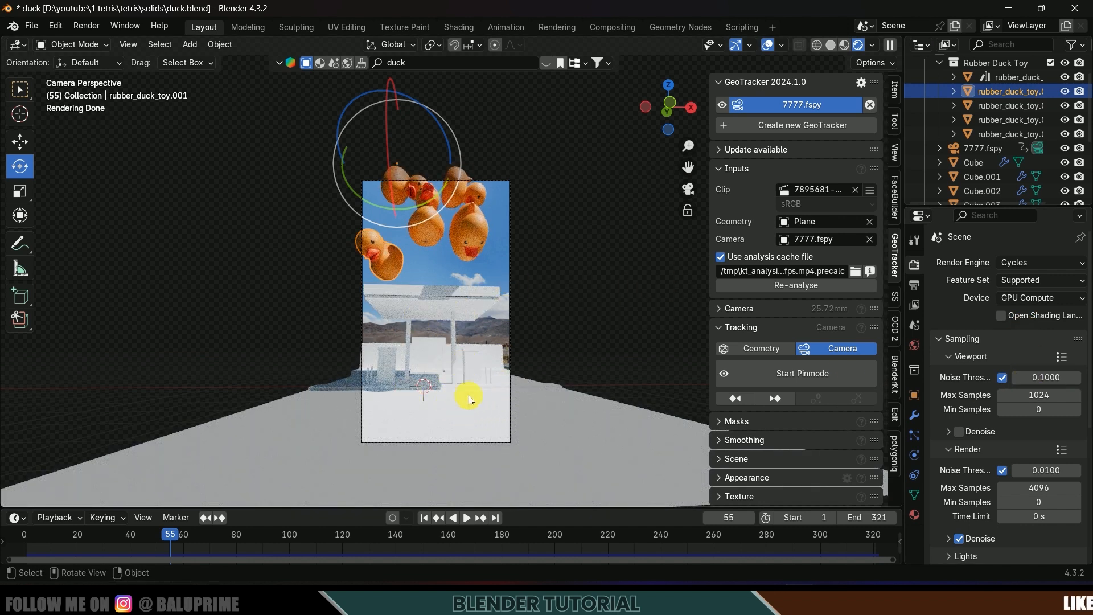
Step: Make the ground plane a Shadow Catcher in its object visibility settings
{"action": "left_click", "coordinate": [487, 406]}
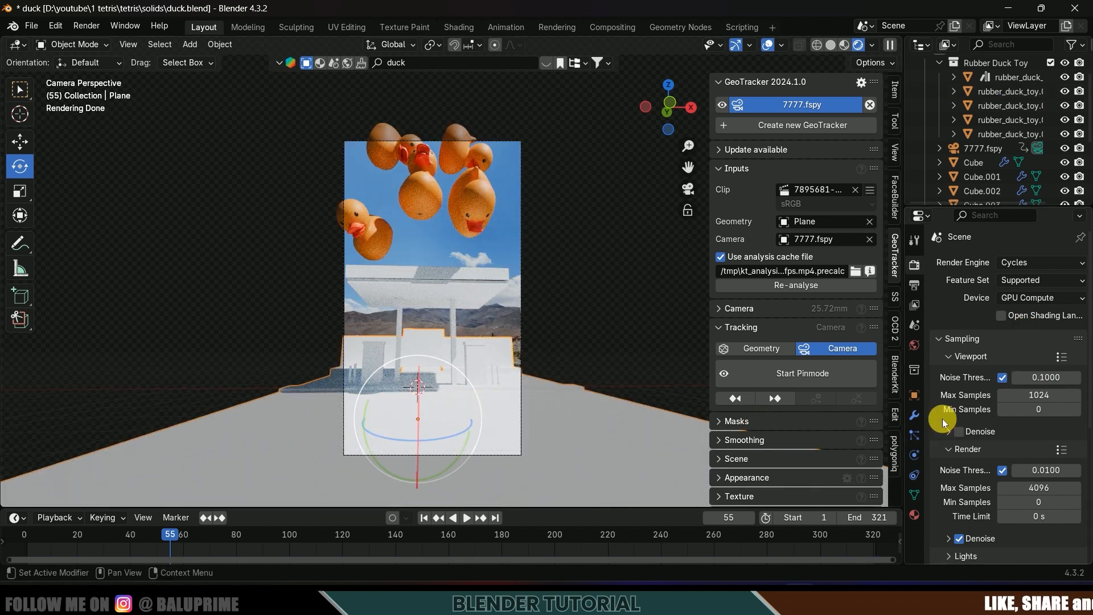
{"action": "left_click", "coordinate": [914, 397]}
{"action": "scroll", "coordinate": [945, 444], "scroll_direction": "down", "scroll_amount": 5}
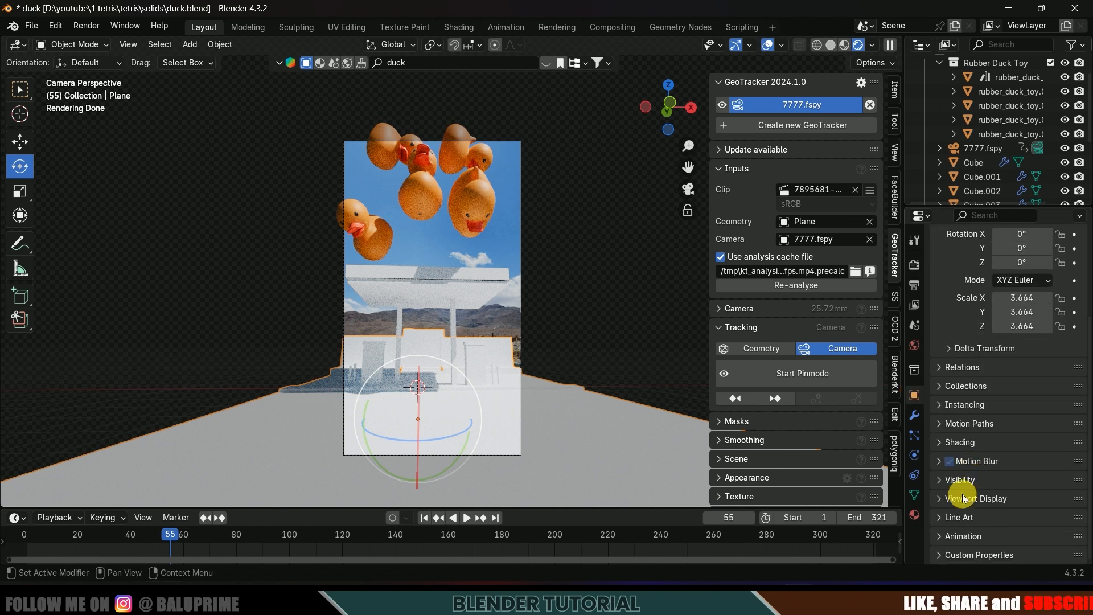
{"action": "left_click", "coordinate": [940, 480]}
{"action": "scroll", "coordinate": [940, 482], "scroll_direction": "down", "scroll_amount": 5}
{"action": "left_click", "coordinate": [996, 410]}
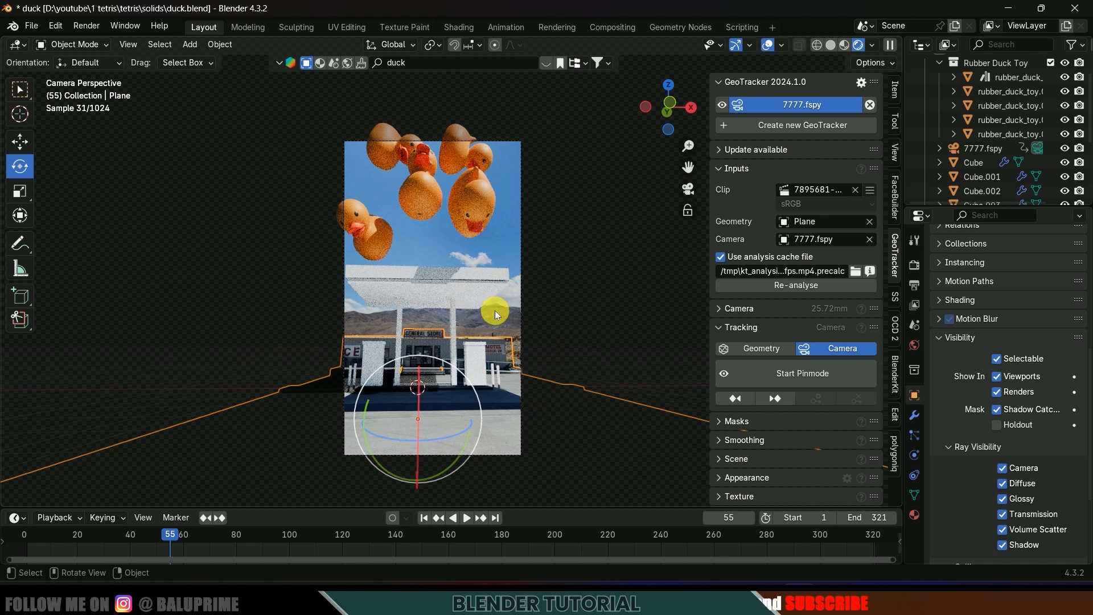
Step: Make both blocks of the gas station canopy Shadow Catchers
{"action": "left_click", "coordinate": [482, 293]}
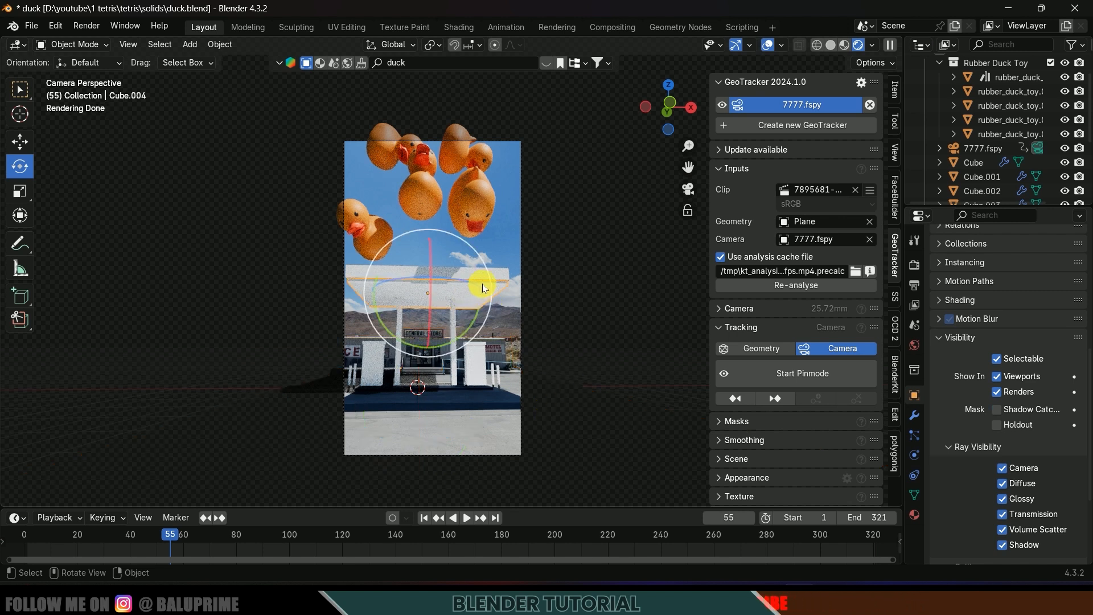
{"action": "left_click", "coordinate": [997, 409]}
{"action": "left_click", "coordinate": [430, 294]}
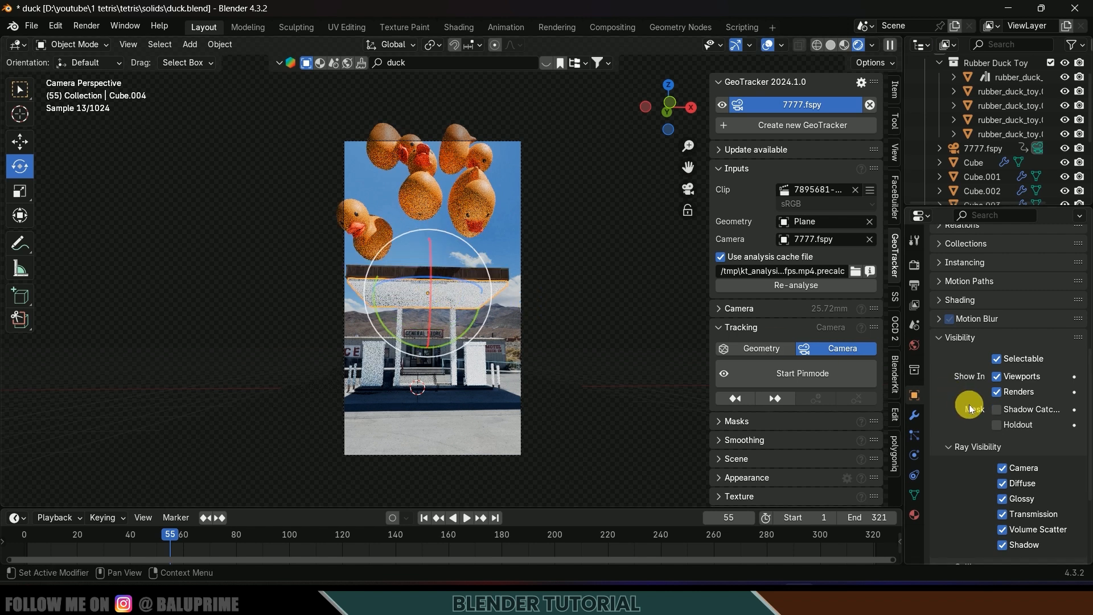
{"action": "left_click", "coordinate": [997, 410]}
Step: Make the two fuel pump blocks and the two canopy support columns Shadow Catchers
{"action": "left_click", "coordinate": [477, 386]}
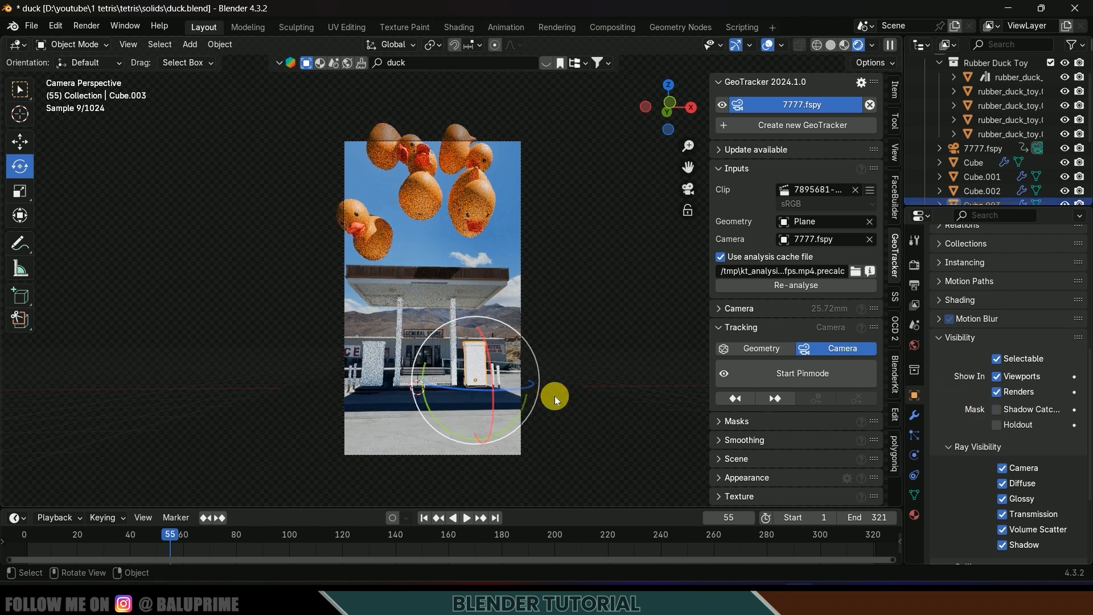
{"action": "left_click", "coordinate": [370, 368]}
{"action": "left_click", "coordinate": [998, 410]}
{"action": "left_click", "coordinate": [454, 352]}
{"action": "left_click", "coordinate": [998, 410]}
{"action": "left_click", "coordinate": [400, 352]}
{"action": "left_click", "coordinate": [998, 410]}
Step: Make the small posts beside the fuel pumps on both sides Shadow Catchers
{"action": "left_click", "coordinate": [357, 373]}
{"action": "left_click", "coordinate": [358, 372]}
{"action": "left_click", "coordinate": [998, 410]}
{"action": "left_click", "coordinate": [499, 372]}
{"action": "left_click", "coordinate": [998, 410]}
{"action": "left_click", "coordinate": [493, 372]}
{"action": "left_click", "coordinate": [997, 410]}
Step: Play the animation to check the ducks' shadows on the footage, stopping at frame 106
{"action": "left_click", "coordinate": [655, 385]}
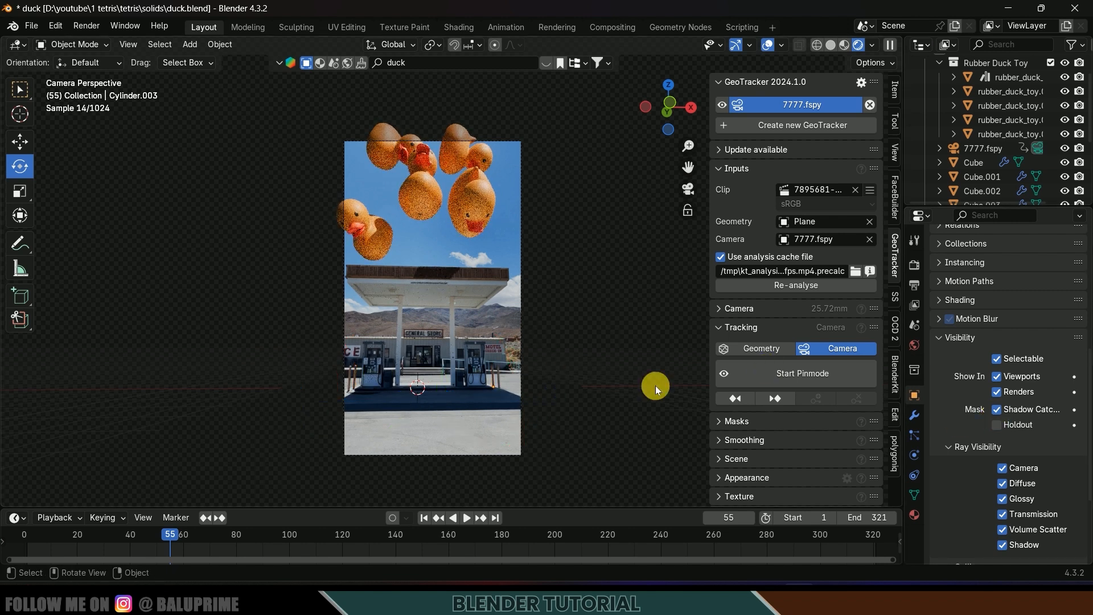
{"action": "key", "text": "space"}
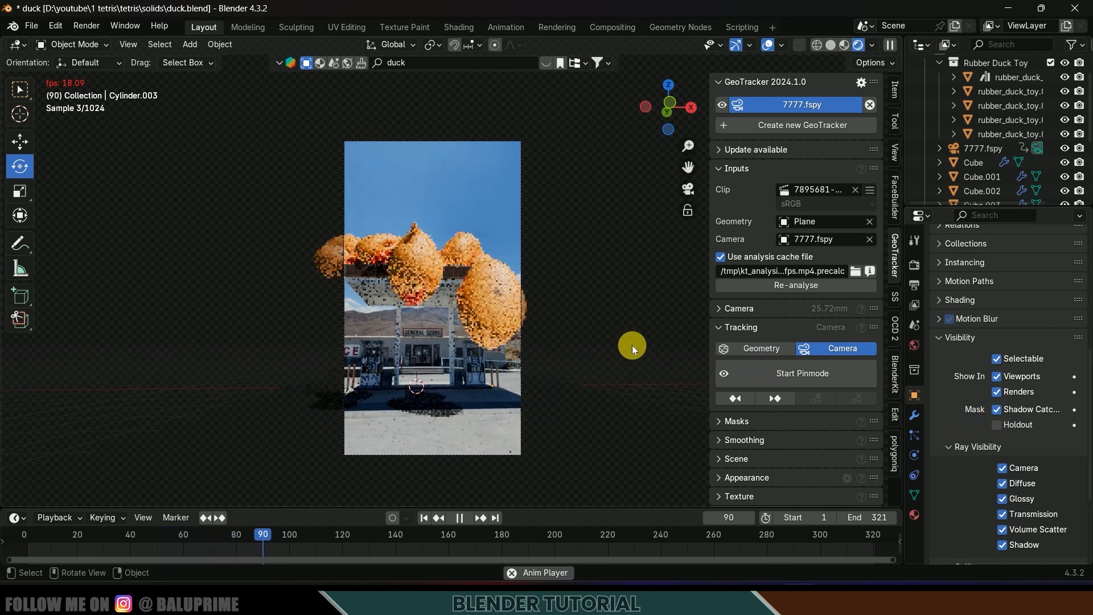
{"action": "key", "text": "space"}
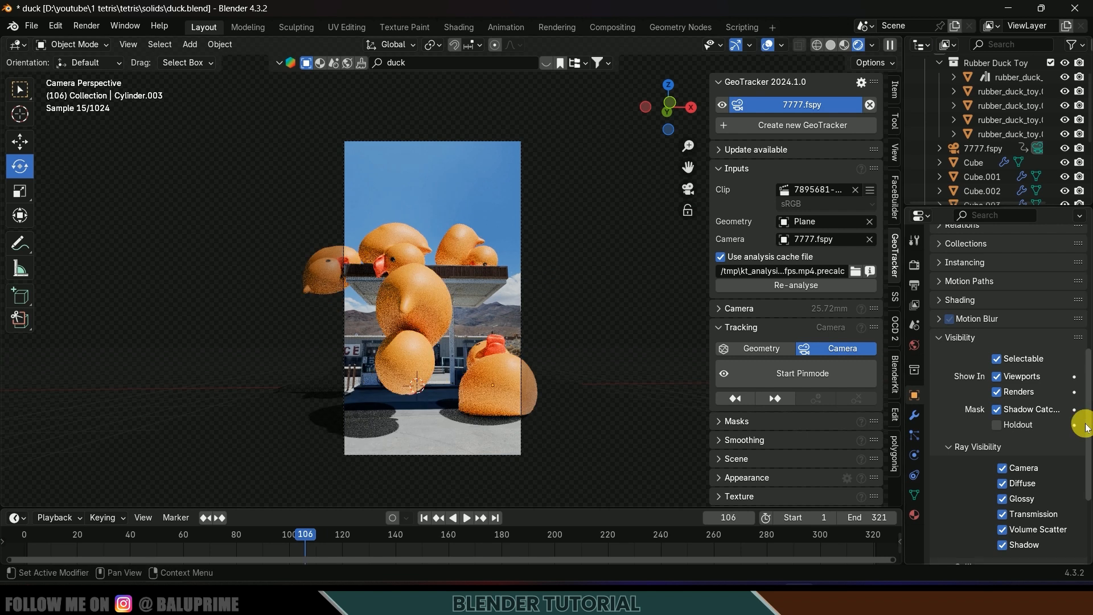
Step: Set the final render sampling to 32 max samples with a noise threshold of 0.1
{"action": "scroll", "coordinate": [942, 364], "scroll_direction": "up", "scroll_amount": 10}
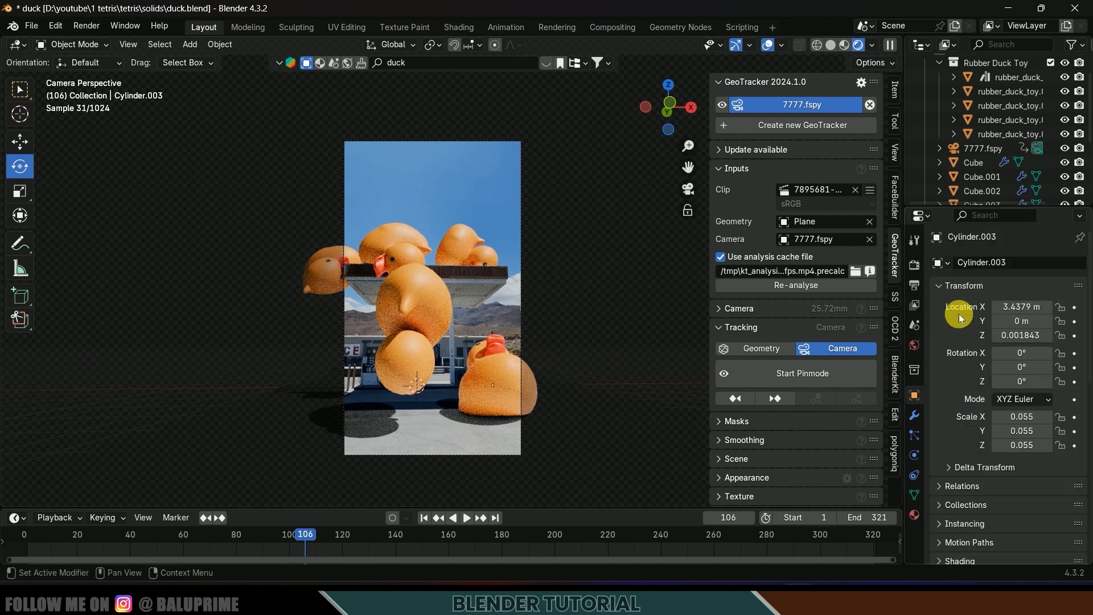
{"action": "left_click", "coordinate": [913, 264]}
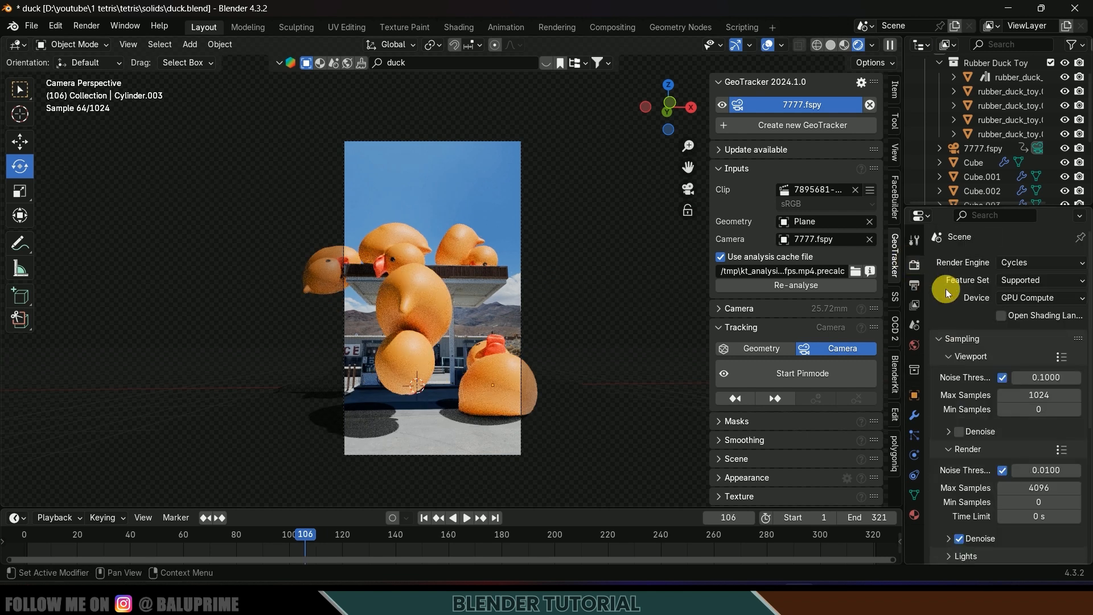
{"action": "scroll", "coordinate": [947, 289], "scroll_direction": "down", "scroll_amount": 4}
{"action": "scroll", "coordinate": [952, 410], "scroll_direction": "down", "scroll_amount": 1}
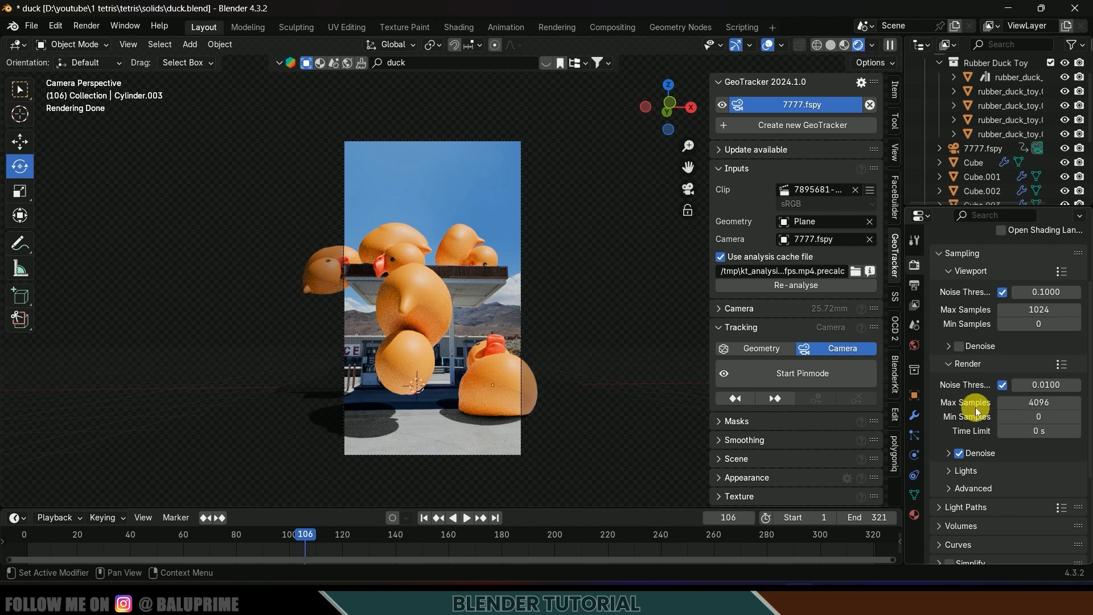
{"action": "left_click", "coordinate": [1048, 405]}
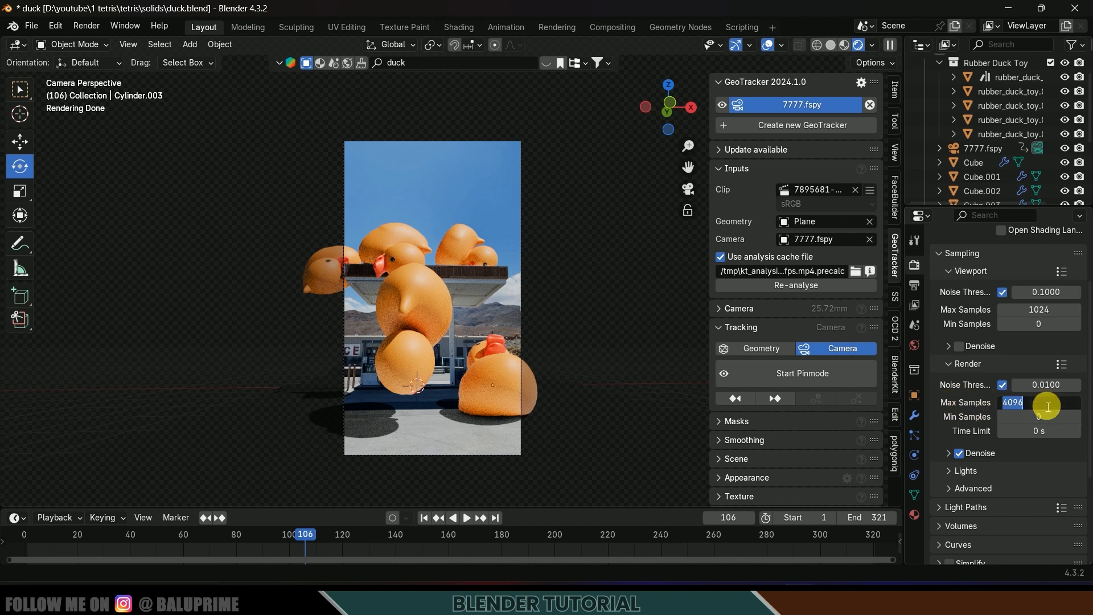
{"action": "key", "text": "Return"}
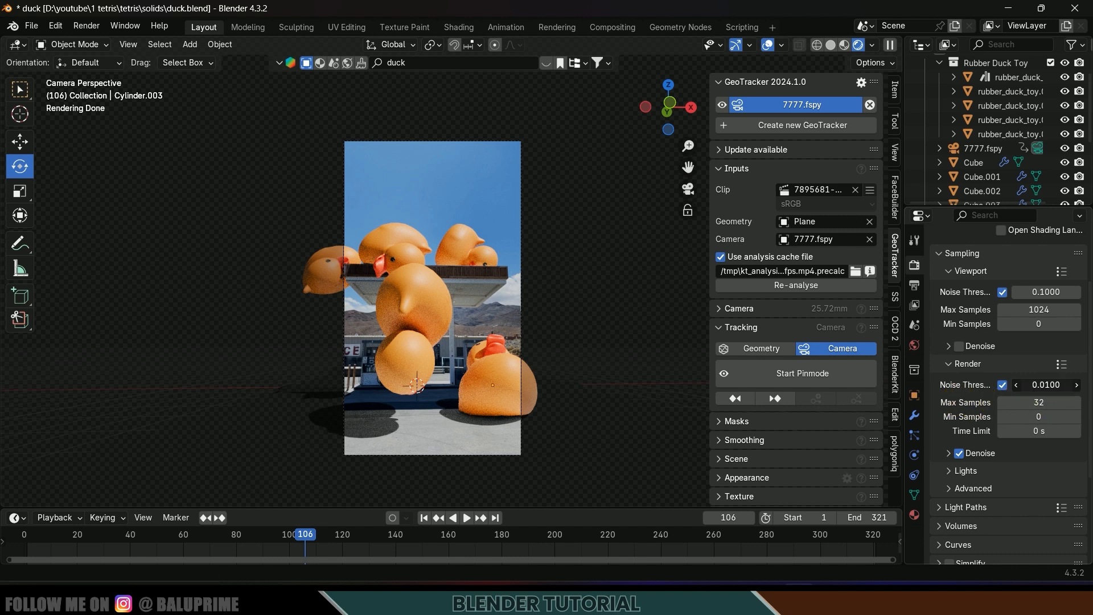
{"action": "type", "text": "0.1"}
{"action": "key", "text": "Return"}
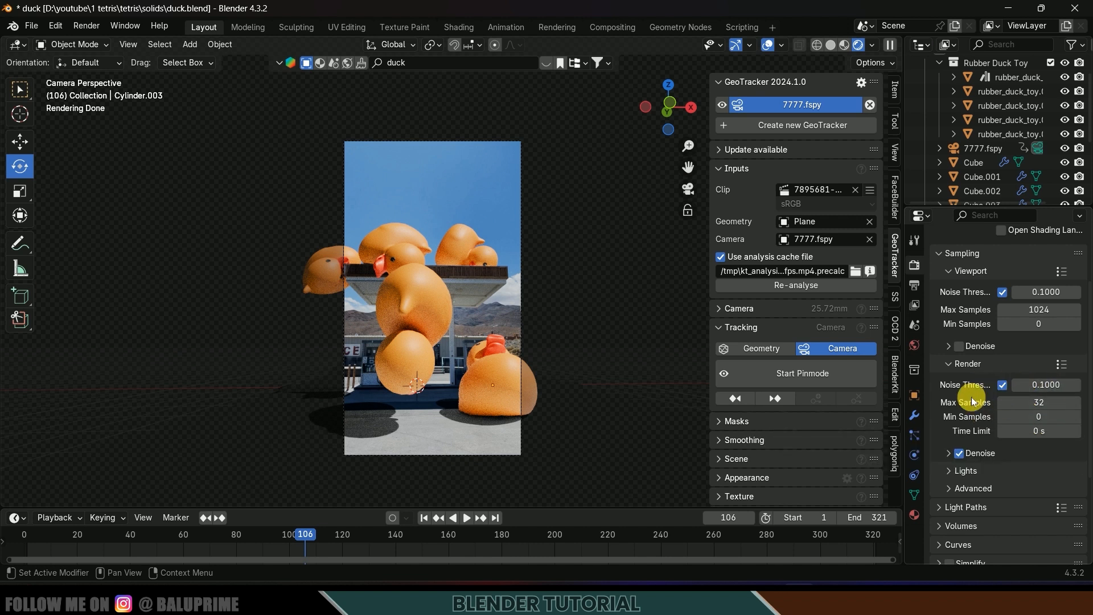
Step: Set the view transform in the scene's color management to Standard
{"action": "scroll", "coordinate": [973, 400], "scroll_direction": "down", "scroll_amount": 5}
{"action": "left_click", "coordinate": [935, 557]}
{"action": "scroll", "coordinate": [939, 549], "scroll_direction": "down", "scroll_amount": 6}
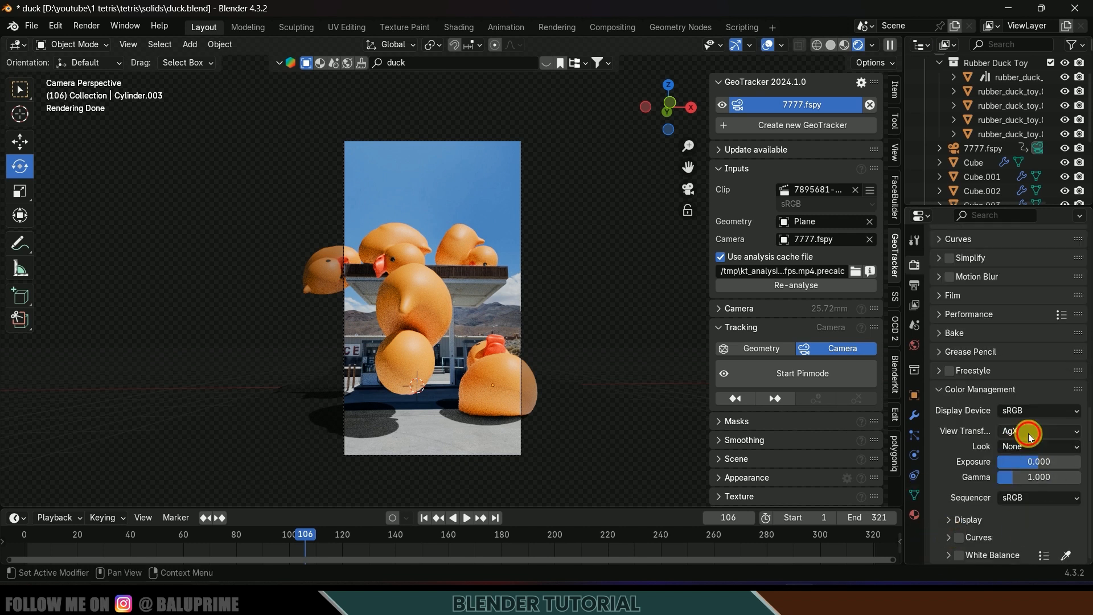
{"action": "left_click", "coordinate": [1030, 434]}
{"action": "left_click", "coordinate": [1013, 450]}
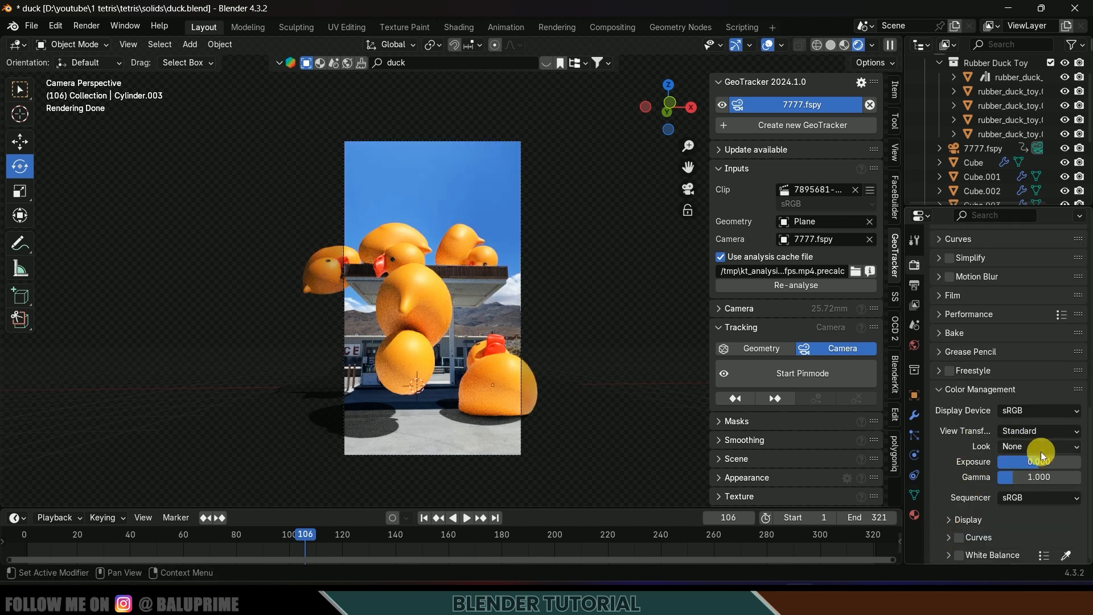
Step: Try the High Contrast look in color management and settle on Low Contrast instead
{"action": "left_click", "coordinate": [1013, 447]}
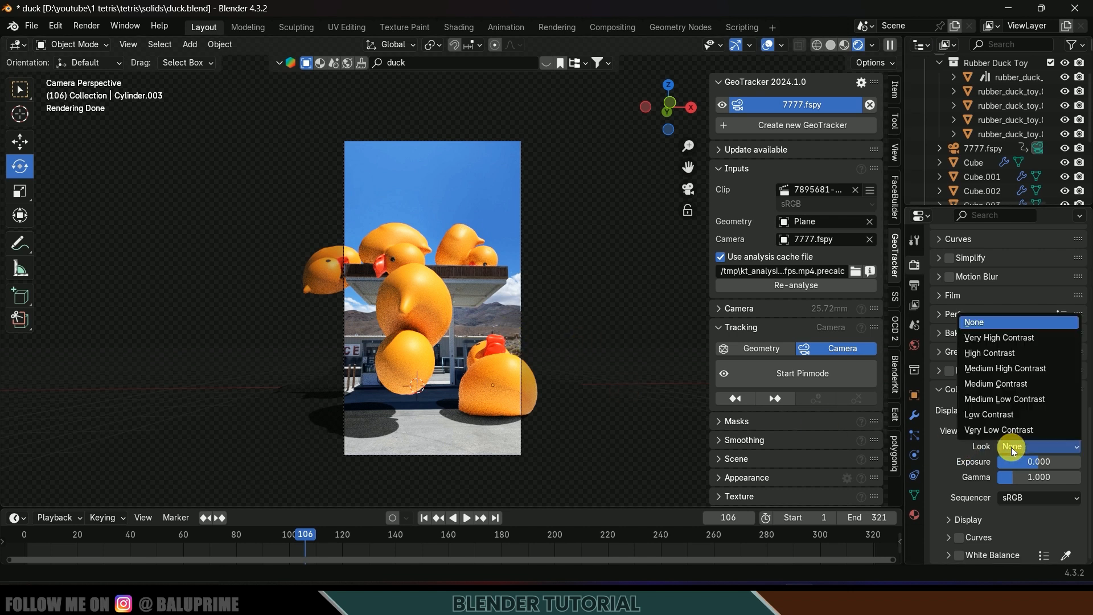
{"action": "left_click", "coordinate": [998, 354]}
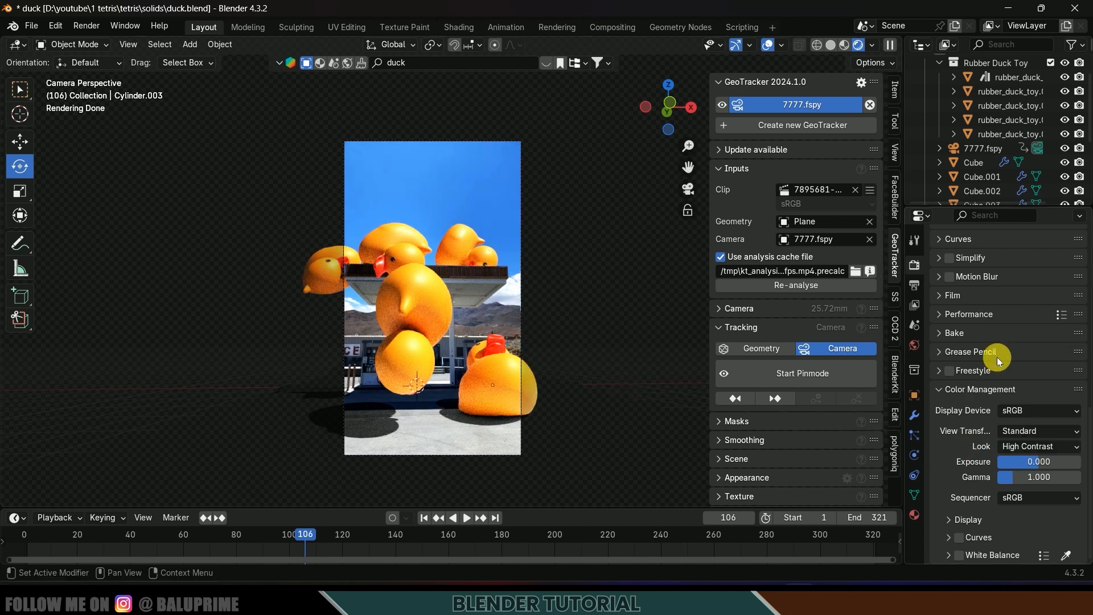
{"action": "left_click", "coordinate": [1039, 446]}
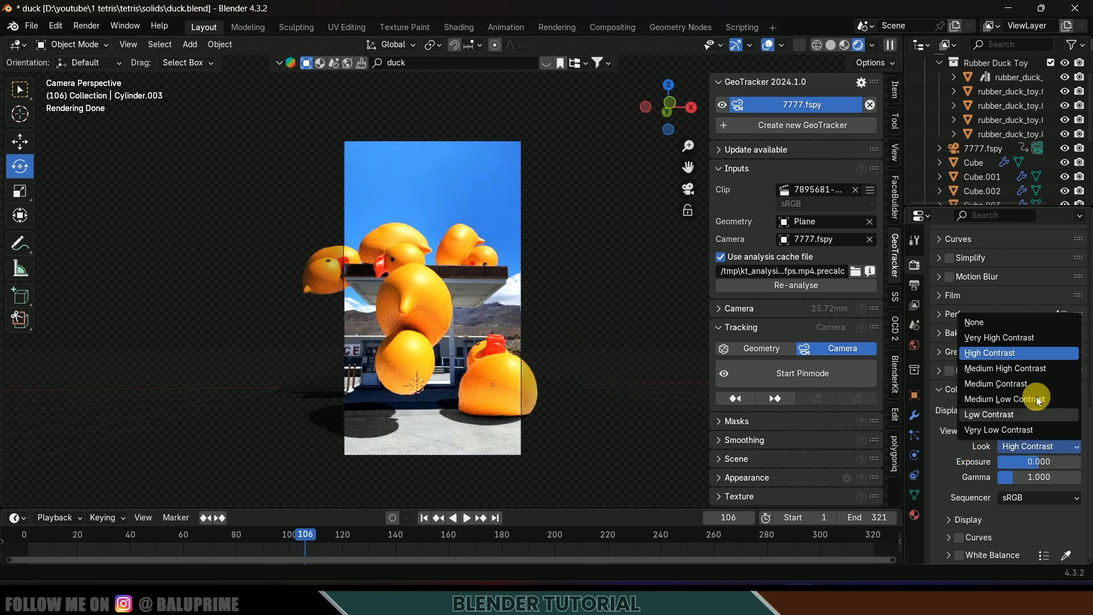
{"action": "left_click", "coordinate": [1003, 416]}
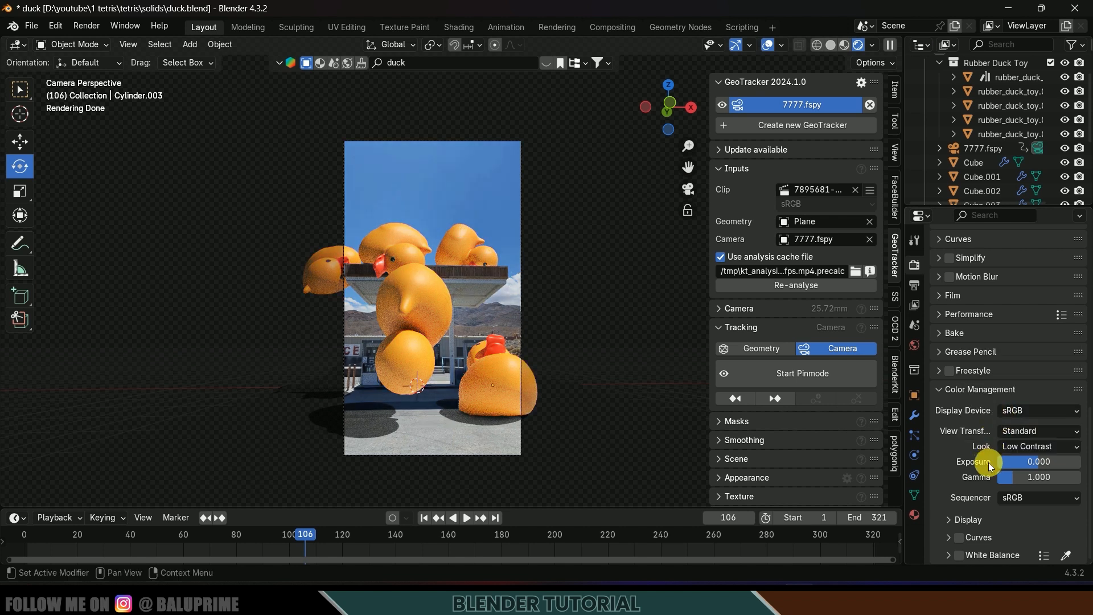
Step: Enable Render Region and Crop to Render Region in the output format and set the frame rate to 30 fps
{"action": "scroll", "coordinate": [968, 460], "scroll_direction": "up", "scroll_amount": 15}
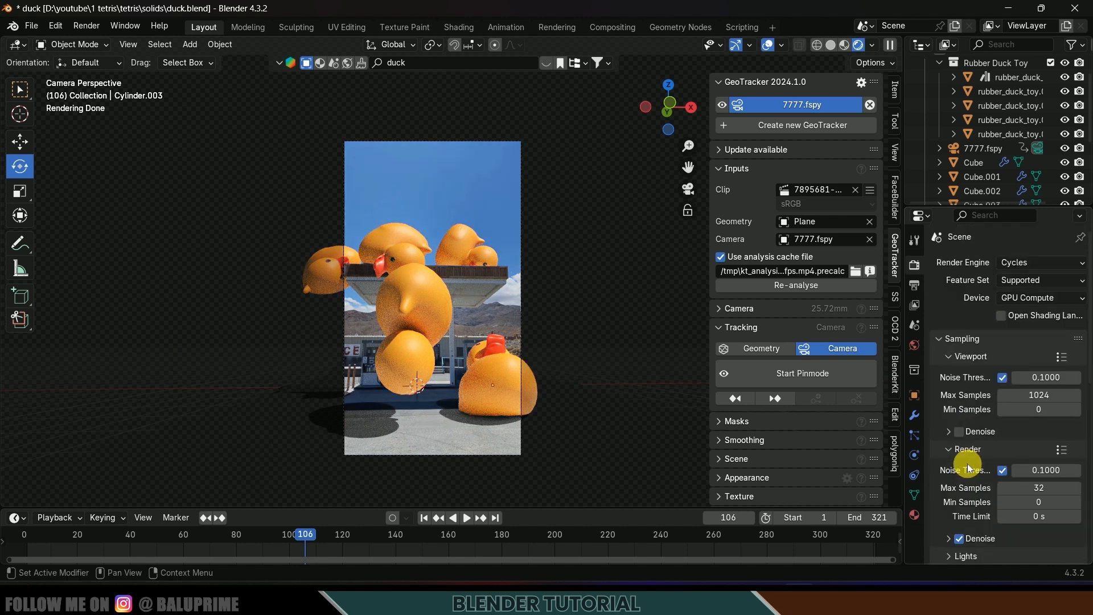
{"action": "scroll", "coordinate": [968, 467], "scroll_direction": "down", "scroll_amount": 3}
{"action": "scroll", "coordinate": [968, 467], "scroll_direction": "up", "scroll_amount": 3}
{"action": "left_click", "coordinate": [914, 285]}
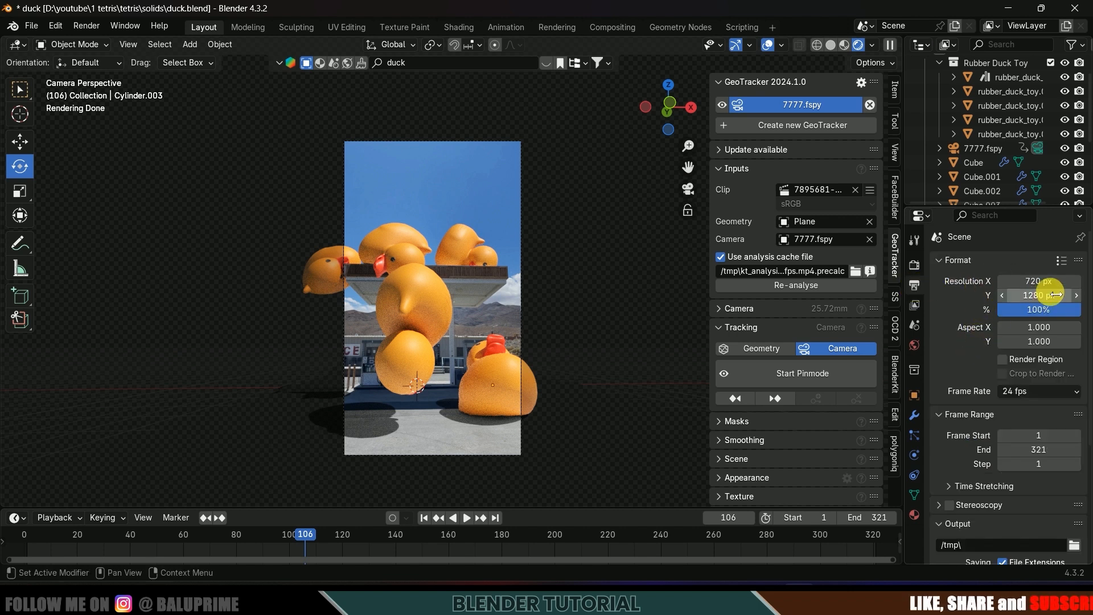
{"action": "left_click", "coordinate": [1005, 360]}
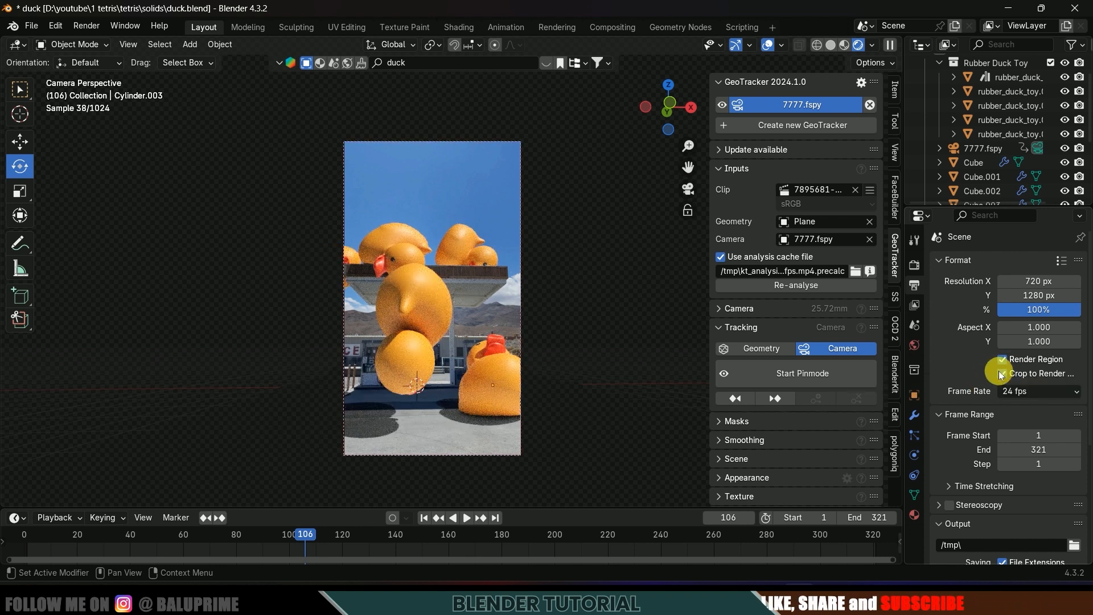
{"action": "left_click", "coordinate": [1002, 374]}
{"action": "scroll", "coordinate": [1020, 359], "scroll_direction": "down", "scroll_amount": 3}
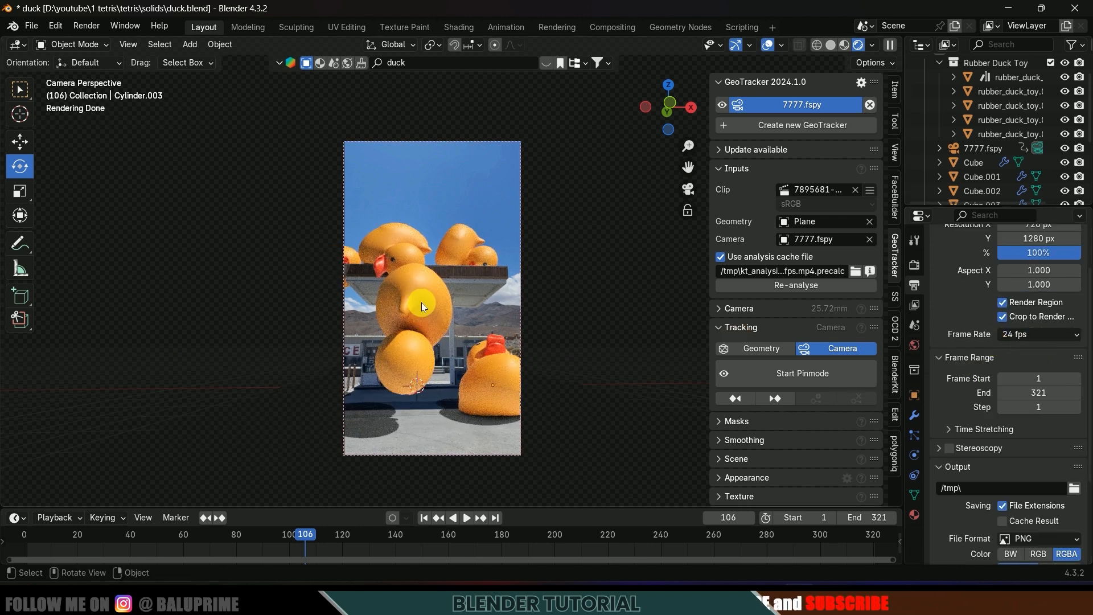
{"action": "left_click", "coordinate": [1034, 335]}
{"action": "left_click", "coordinate": [1036, 405]}
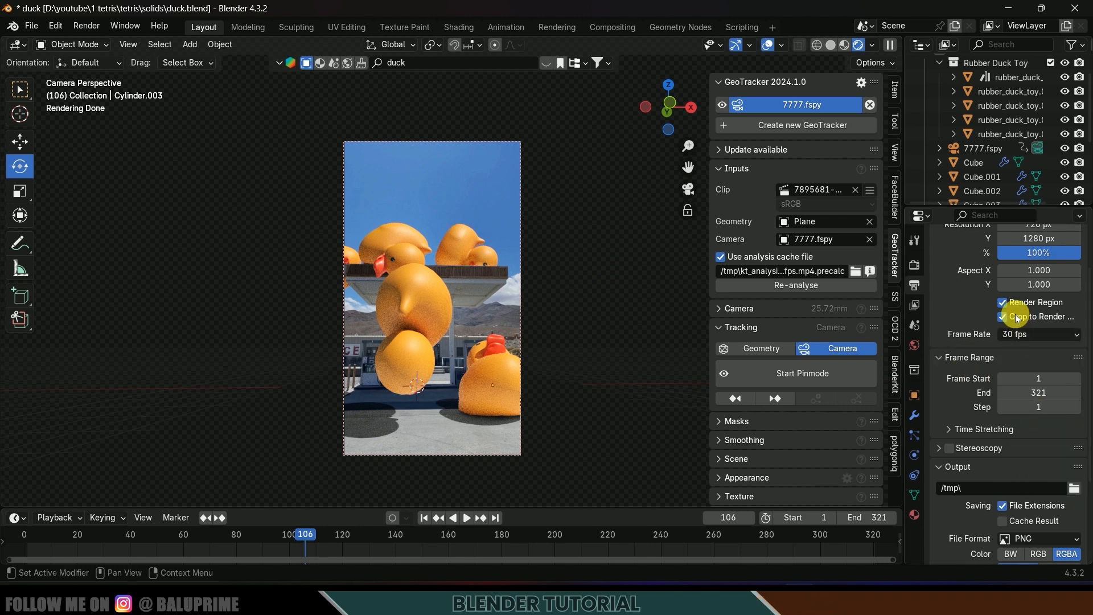
Step: Set the output folder to D:\youtube\1111 duck\seq\ and choose PNG as the file format, keeping RGBA color
{"action": "scroll", "coordinate": [984, 336], "scroll_direction": "down", "scroll_amount": 4}
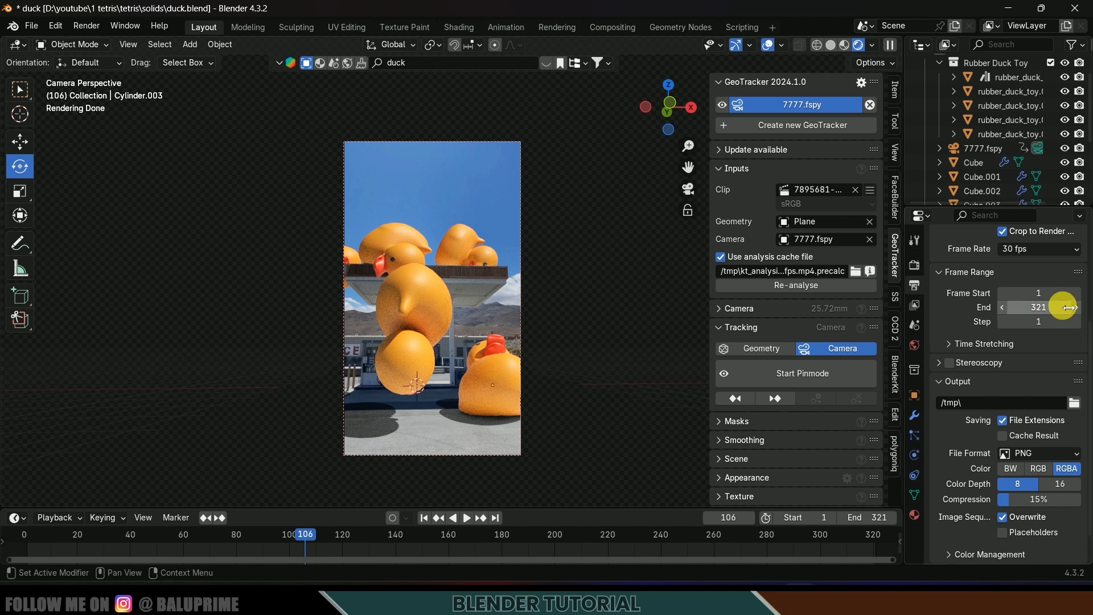
{"action": "scroll", "coordinate": [955, 362], "scroll_direction": "down", "scroll_amount": 1}
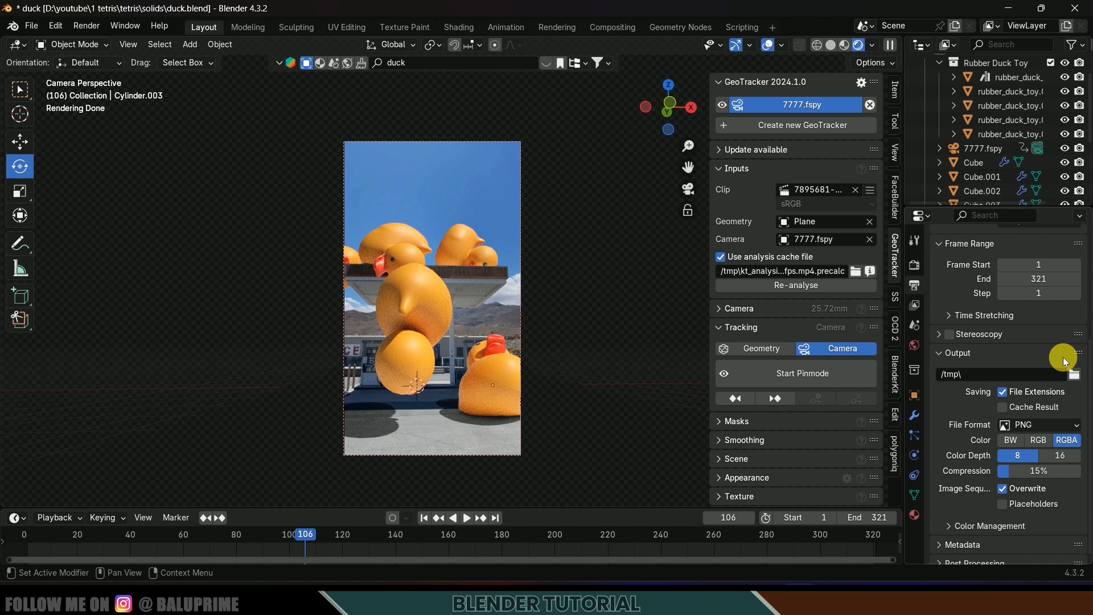
{"action": "left_click", "coordinate": [1074, 374]}
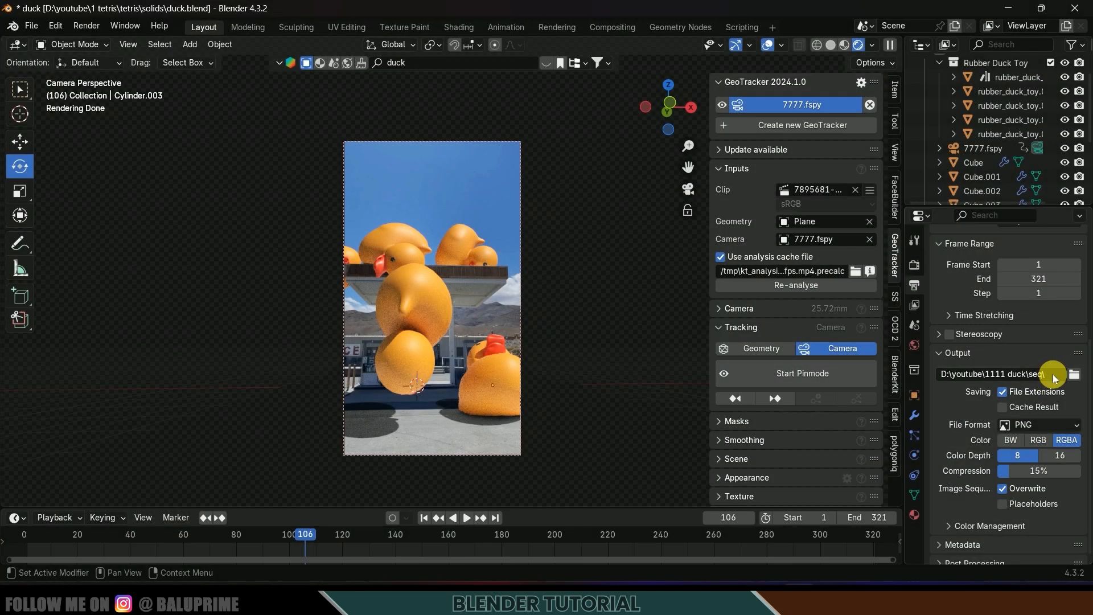
{"action": "scroll", "coordinate": [964, 392], "scroll_direction": "down", "scroll_amount": 1}
{"action": "left_click", "coordinate": [1028, 419]}
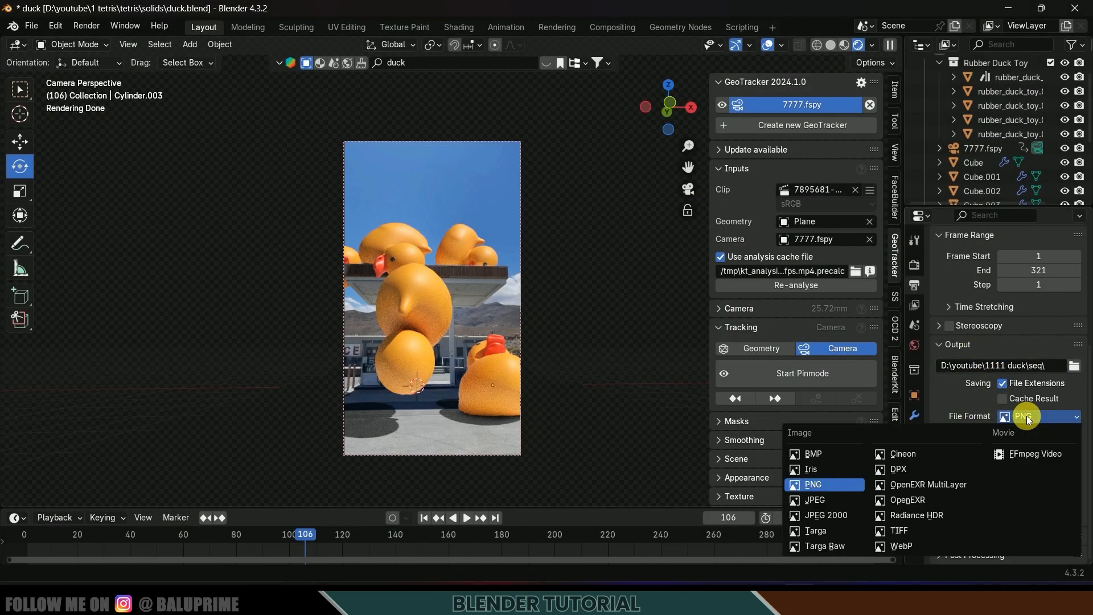
{"action": "left_click", "coordinate": [795, 484]}
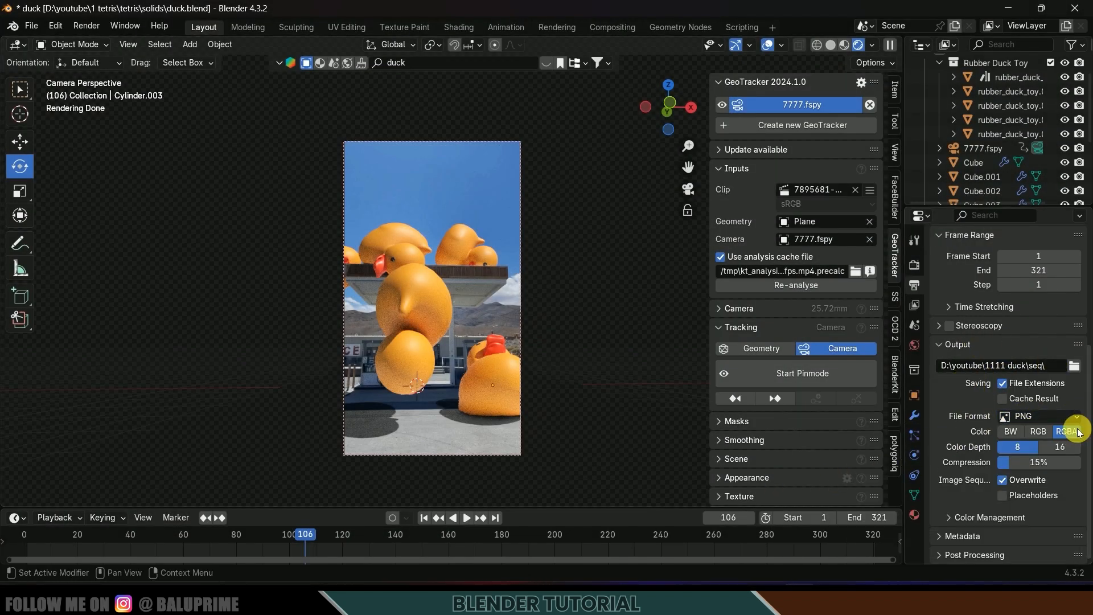
{"action": "scroll", "coordinate": [969, 467], "scroll_direction": "up", "scroll_amount": 1}
{"action": "scroll", "coordinate": [969, 471], "scroll_direction": "down", "scroll_amount": 1}
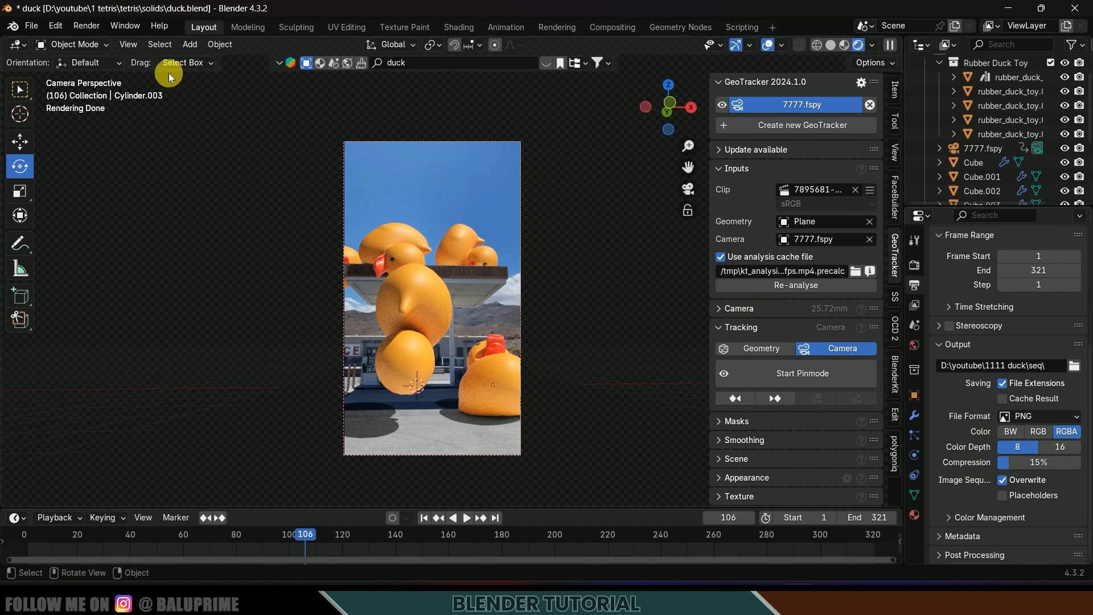
Step: Start rendering the full animation to the output folder
{"action": "left_click", "coordinate": [88, 25]}
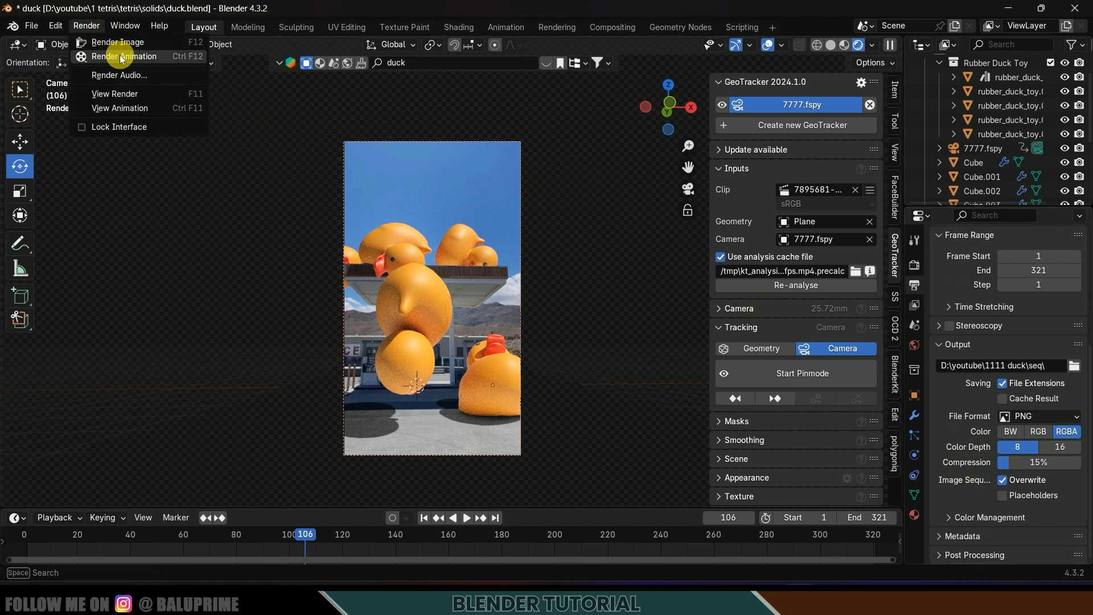